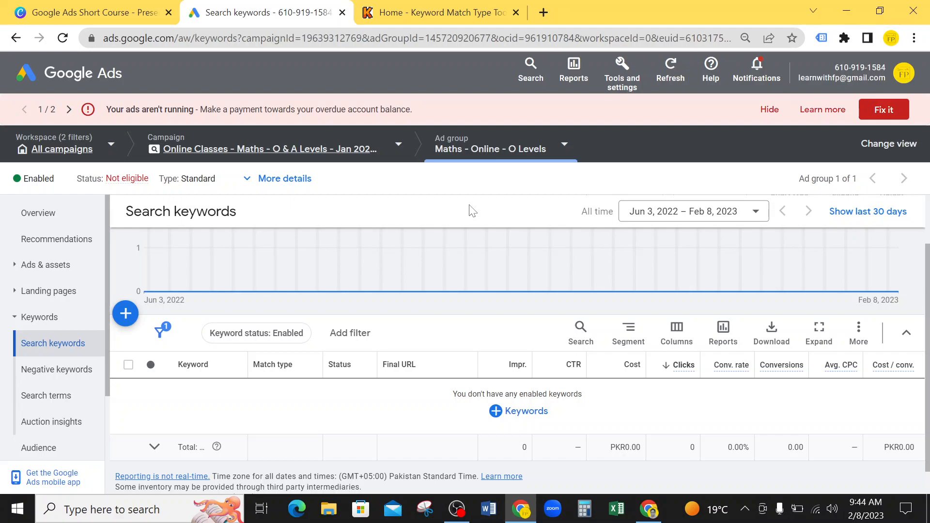
Step: Start adding search keywords to the Maths - Online - O Levels ad group and enter "Hotels in Karachi" as the first keyword
{"action": "left_click", "coordinate": [126, 320]}
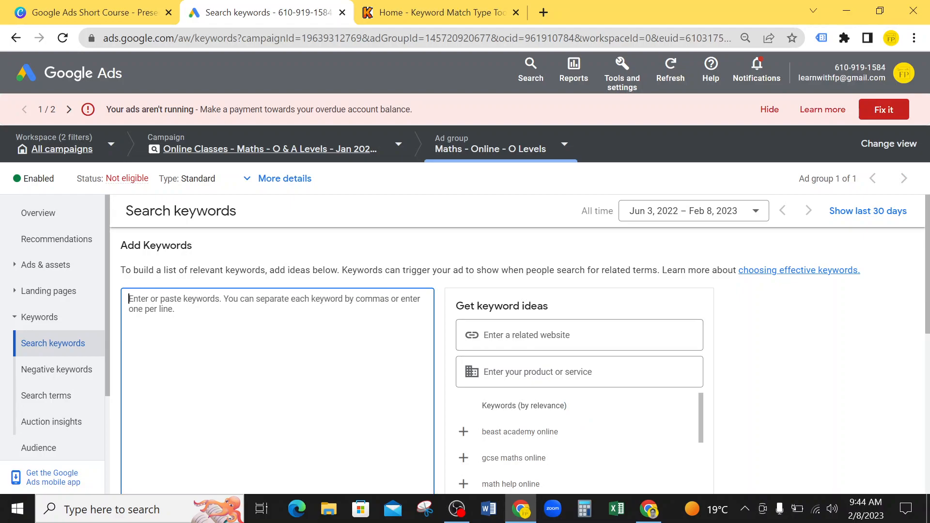
{"action": "type", "text": "Hotel"}
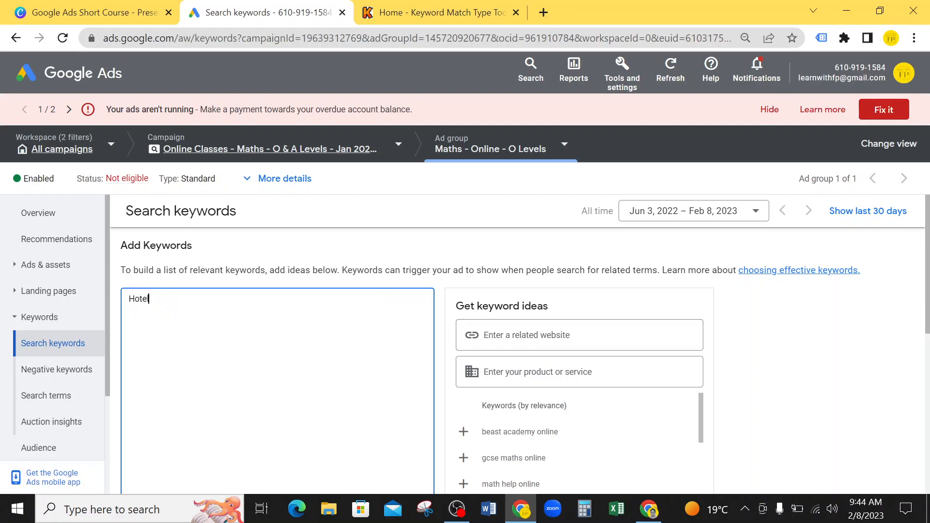
{"action": "type", "text": "s in Karachi"}
{"action": "key", "text": "Return"}
{"action": "type", "text": "Best"}
{"action": "key", "text": "BackSpace"}
{"action": "key", "text": "BackSpace"}
{"action": "key", "text": "BackSpace"}
{"action": "key", "text": "BackSpace"}
Step: Add the keywords "Family Hotels in Karachi" and "Hotels DHA Karachi" on separate lines, and delete the "Hotels in Karachi" line
{"action": "type", "text": "Family Hotels in Karachi"}
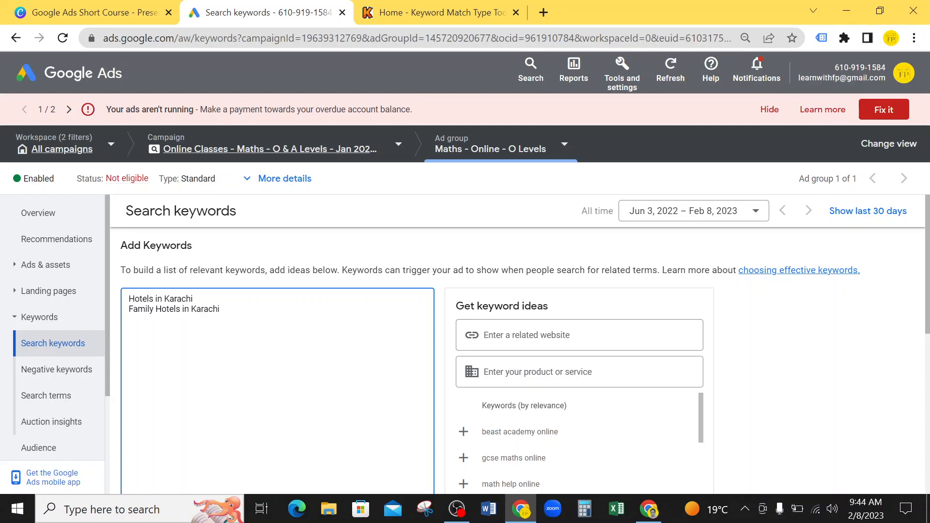
{"action": "type", "text": "Hotels DHA Karachi"}
{"action": "key", "text": "ctrl+Home"}
{"action": "key", "text": "shift+Down"}
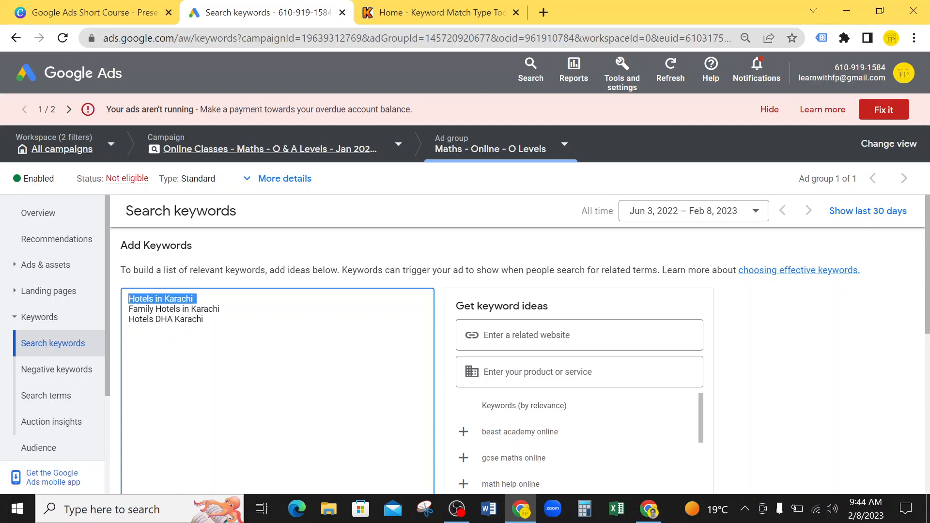
{"action": "key", "text": "BackSpace"}
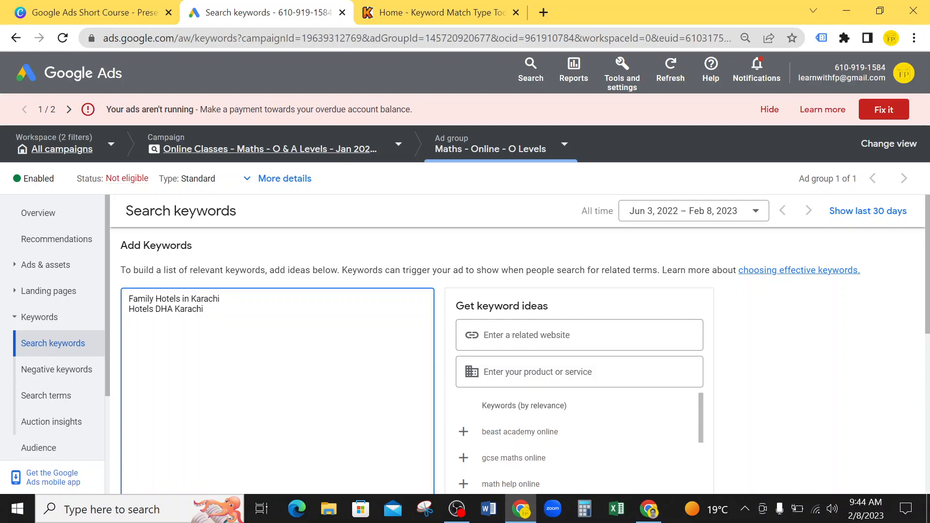
{"action": "type", "text": "Hotels in"}
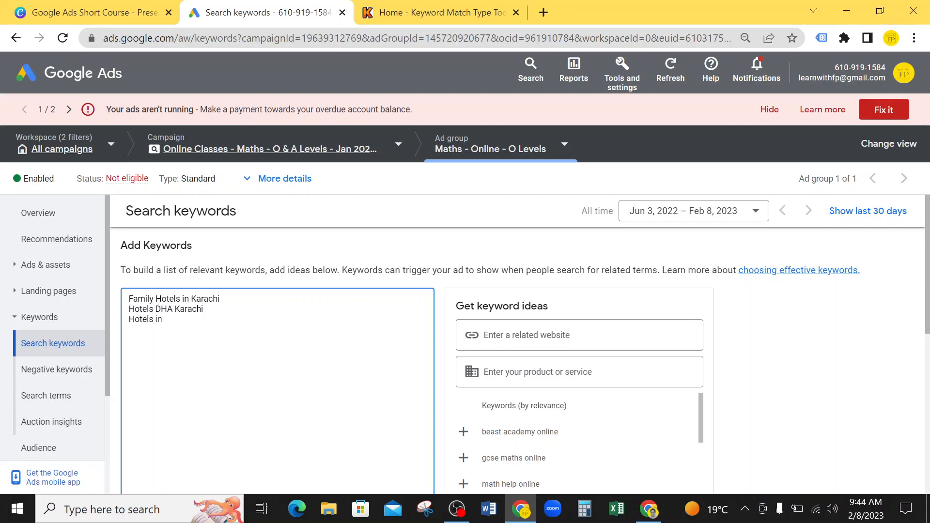
{"action": "key", "text": "BackSpace"}
{"action": "key", "text": "BackSpace"}
{"action": "key", "text": "BackSpace"}
{"action": "key", "text": "BackSpace"}
{"action": "key", "text": "BackSpace"}
{"action": "key", "text": "BackSpace"}
{"action": "key", "text": "BackSpace"}
{"action": "key", "text": "BackSpace"}
{"action": "key", "text": "BackSpace"}
Step: Add the keyword "Pet friendly Hotels in Karachi" on the third line of the keyword list
{"action": "type", "text": "Pt"}
{"action": "key", "text": "BackSpace"}
{"action": "type", "text": "et friendly"}
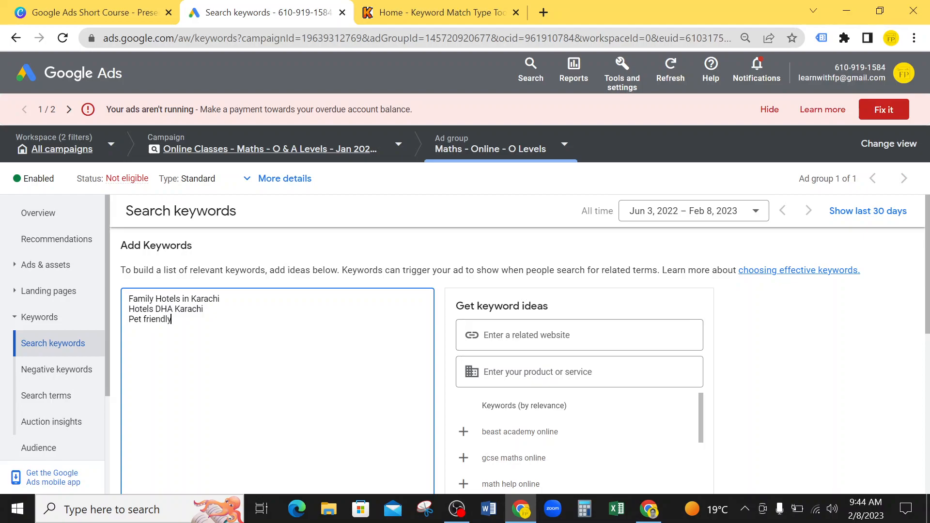
{"action": "type", "text": " Hotels in Karachi"}
Step: Add the keywords "Corporate Hotels DHA Karachi" and "Low Cost Hotels DHA Karachi" on separate lines
{"action": "key", "text": "Return"}
{"action": "type", "text": "Corpo"}
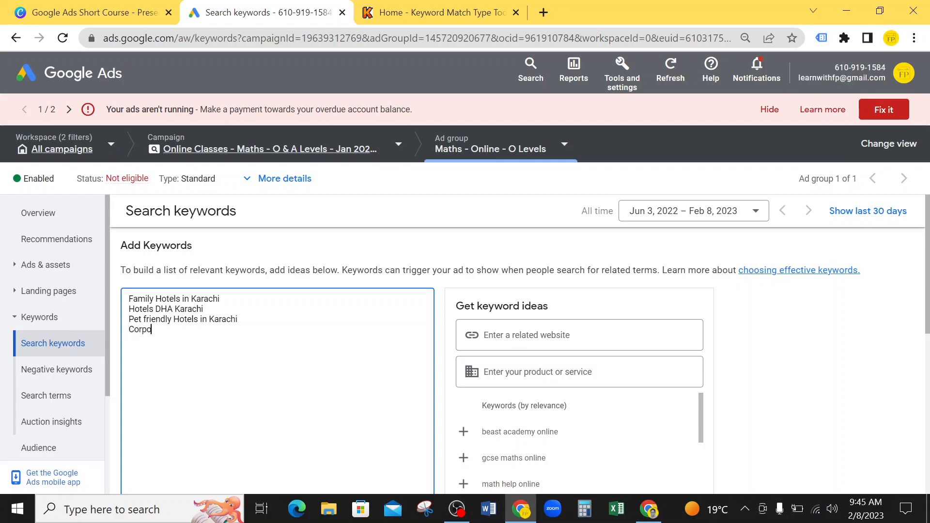
{"action": "type", "text": "rate Hotels DHA Karachi"}
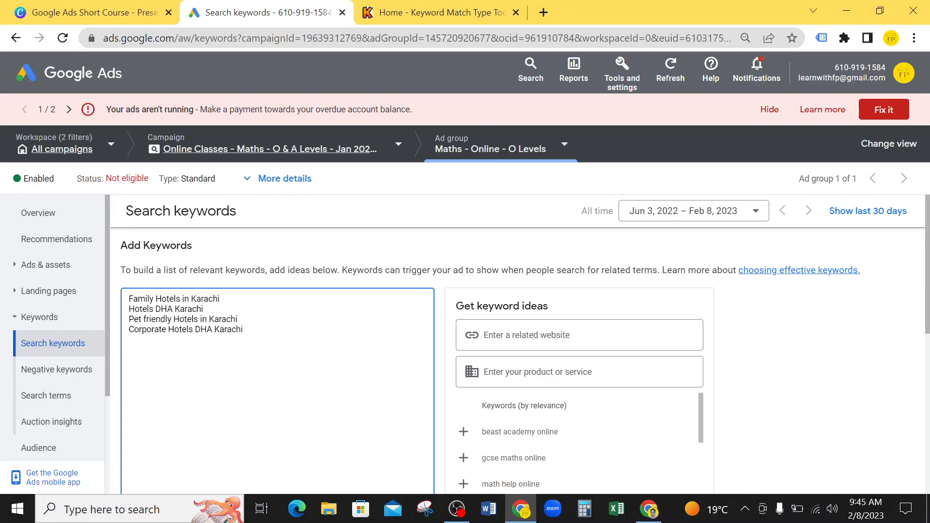
{"action": "type", "text": "Low Cost Hotels DHA Karachi"}
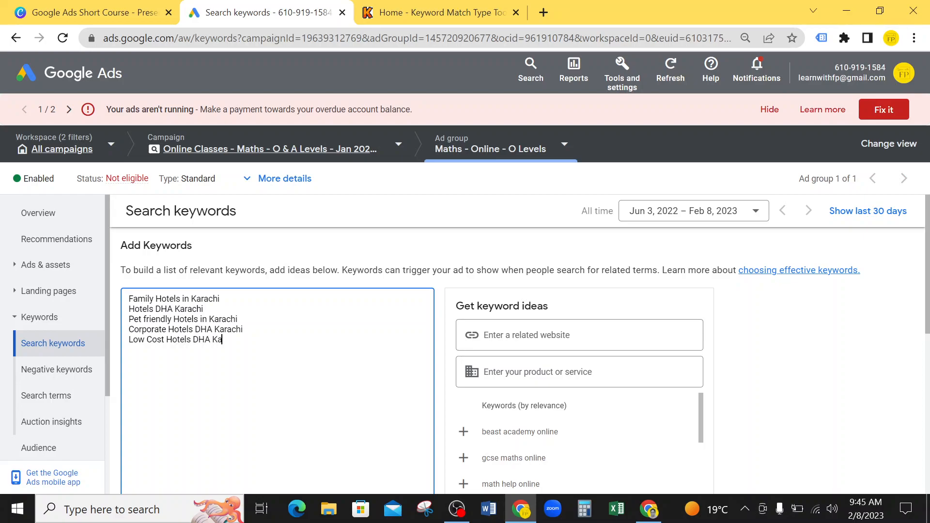
Step: Add the keyword "Cheap Hotels DHA Karachi" on a new line at the end of the list
{"action": "key", "text": "Return"}
{"action": "type", "text": "Cheap Hotes"}
{"action": "key", "text": "BackSpace"}
{"action": "type", "text": "ls in"}
{"action": "key", "text": "BackSpace"}
{"action": "key", "text": "BackSpace"}
{"action": "key", "text": "BackSpace"}
{"action": "type", "text": "DHA Karachi"}
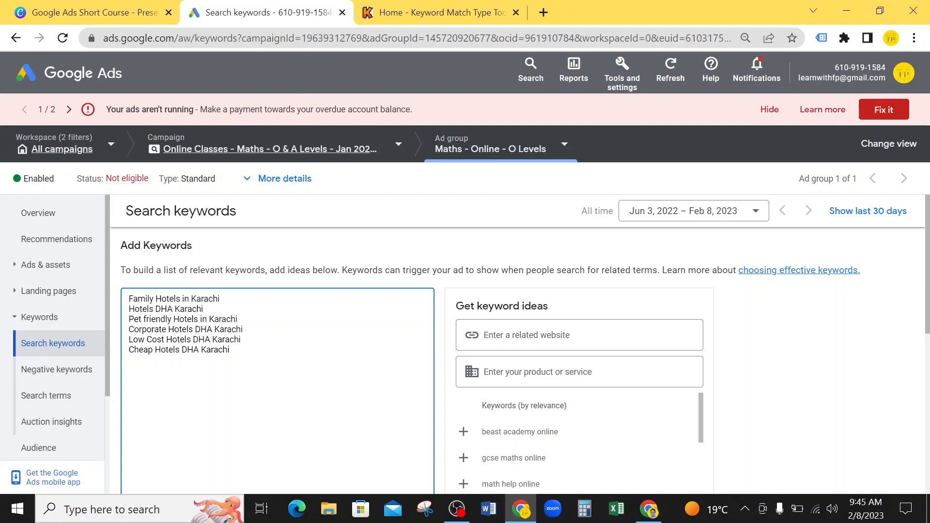
Step: Shorten "Family Hotels in Karachi" to "Family Hotels Karachi" and save the keyword list to the ad group
{"action": "key", "text": "BackSpace"}
{"action": "key", "text": "BackSpace"}
{"action": "key", "text": "BackSpace"}
{"action": "left_click", "coordinate": [231, 349]}
{"action": "scroll", "coordinate": [277, 361], "scroll_direction": "down", "scroll_amount": 4}
{"action": "scroll", "coordinate": [278, 361], "scroll_direction": "up", "scroll_amount": 4}
{"action": "scroll", "coordinate": [277, 361], "scroll_direction": "down", "scroll_amount": 2}
{"action": "scroll", "coordinate": [242, 339], "scroll_direction": "down", "scroll_amount": 3}
{"action": "left_click", "coordinate": [136, 354]}
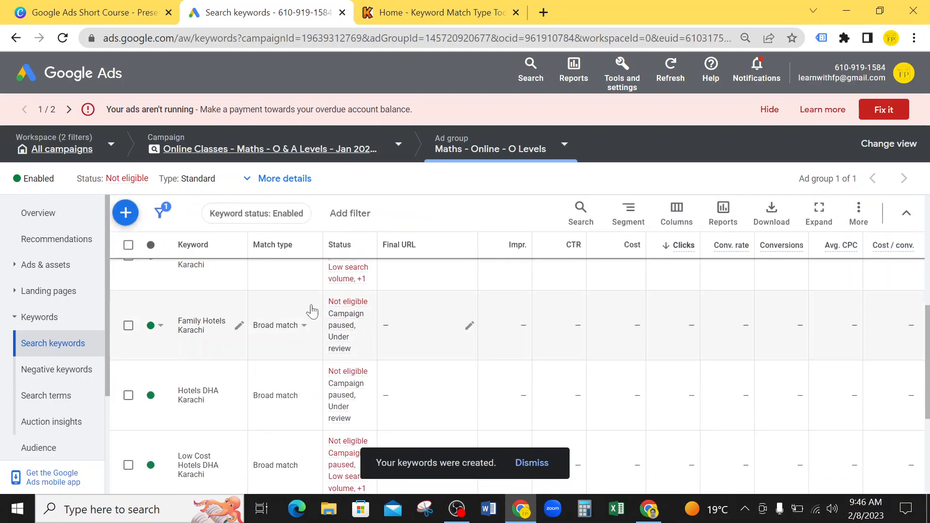
Step: Change the match type of "Cheap Hotels DHA Karachi" to Phrase match, and return it to Broad match
{"action": "scroll", "coordinate": [182, 332], "scroll_direction": "up", "scroll_amount": 4}
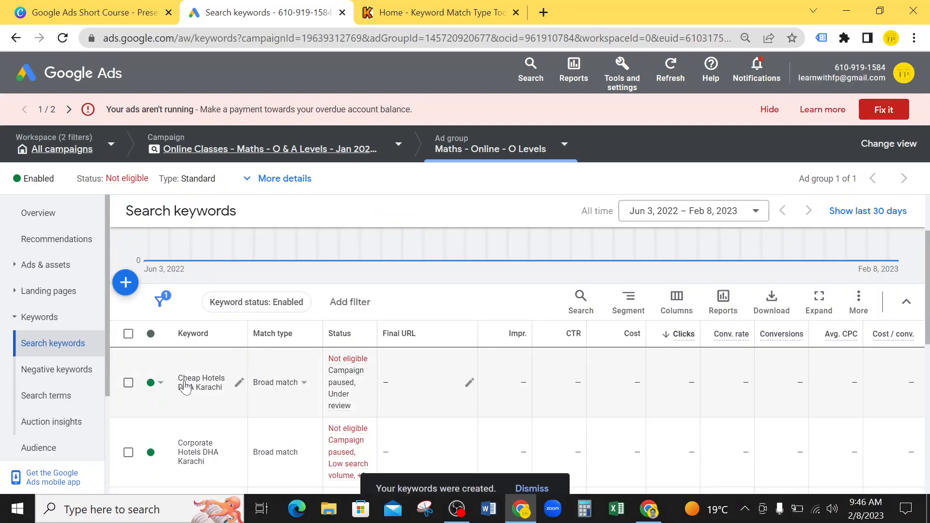
{"action": "scroll", "coordinate": [171, 384], "scroll_direction": "down", "scroll_amount": 2}
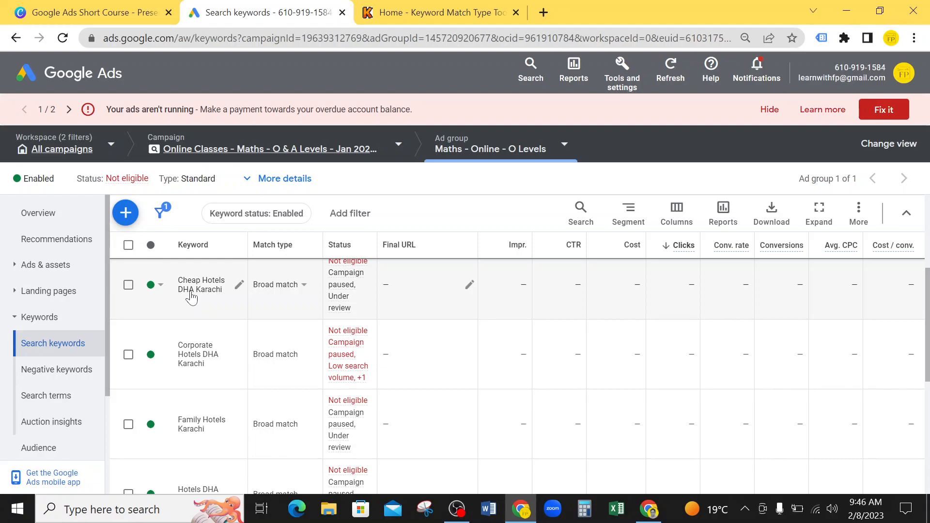
{"action": "left_click", "coordinate": [128, 285]}
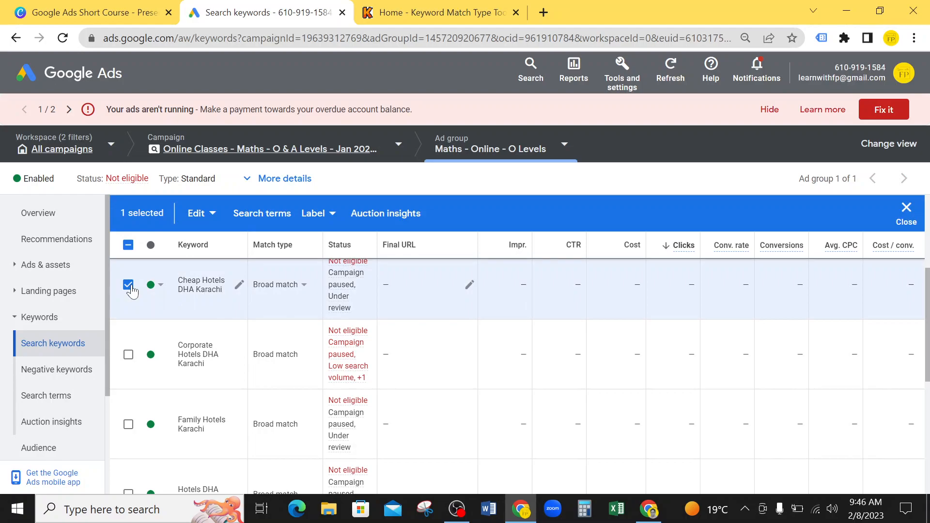
{"action": "left_click", "coordinate": [303, 294]}
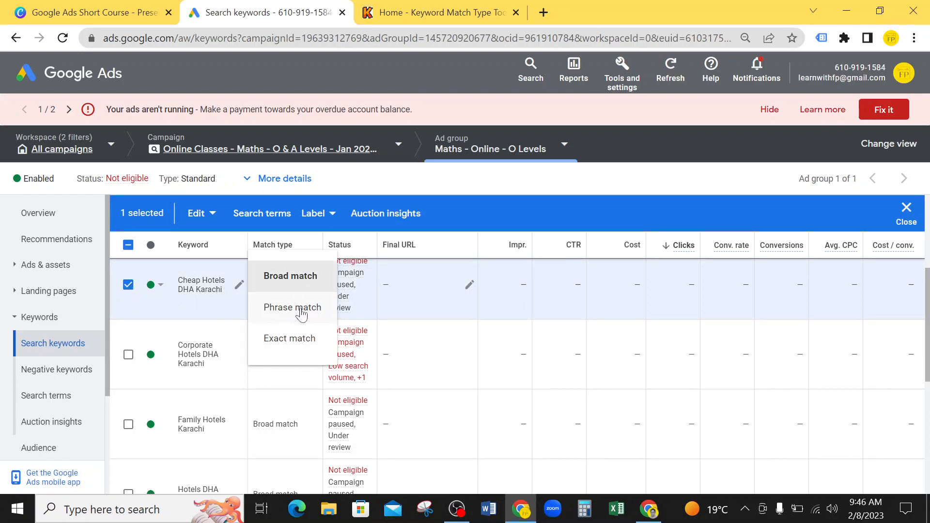
{"action": "left_click", "coordinate": [305, 307]}
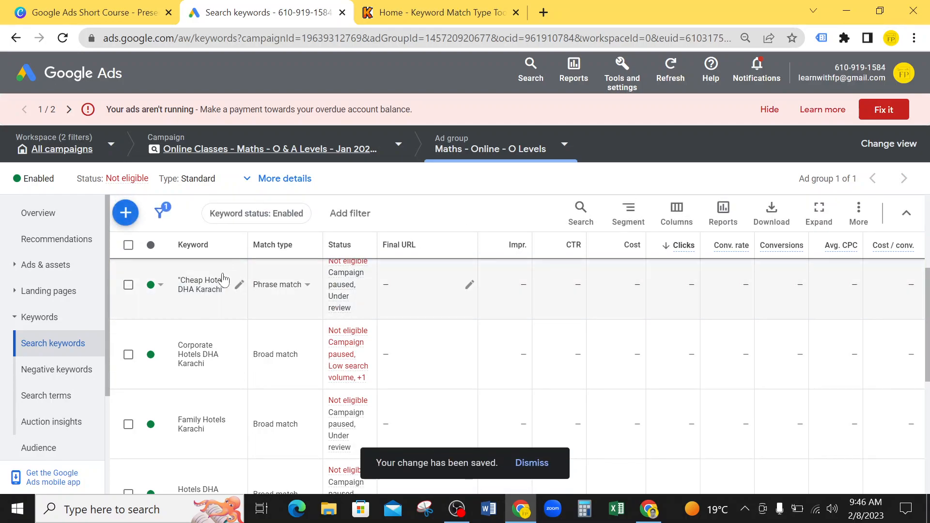
{"action": "left_click", "coordinate": [278, 289]}
{"action": "left_click", "coordinate": [289, 274]}
Step: Change the match type of "Cheap Hotels DHA Karachi" to Exact match, and switch it back to Broad match
{"action": "left_click", "coordinate": [287, 286]}
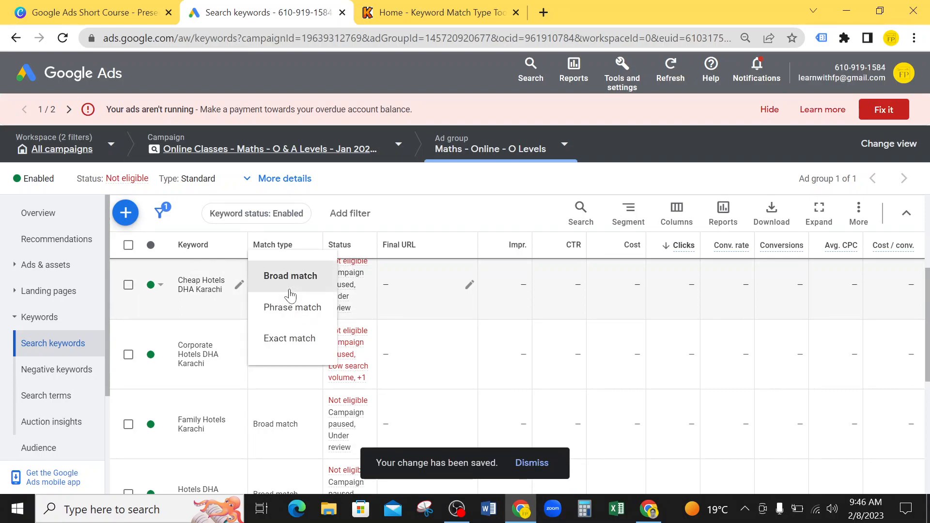
{"action": "left_click", "coordinate": [291, 347]}
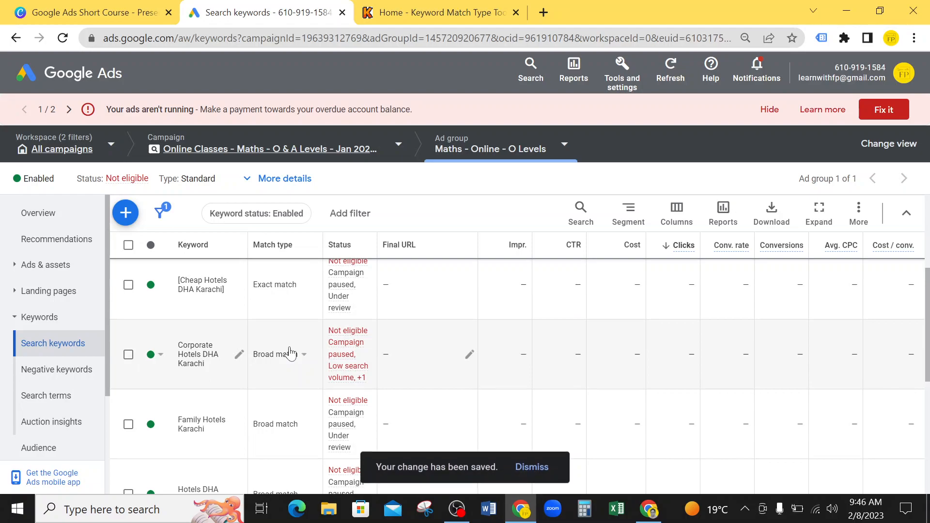
{"action": "left_click", "coordinate": [293, 290]}
{"action": "left_click", "coordinate": [289, 285]}
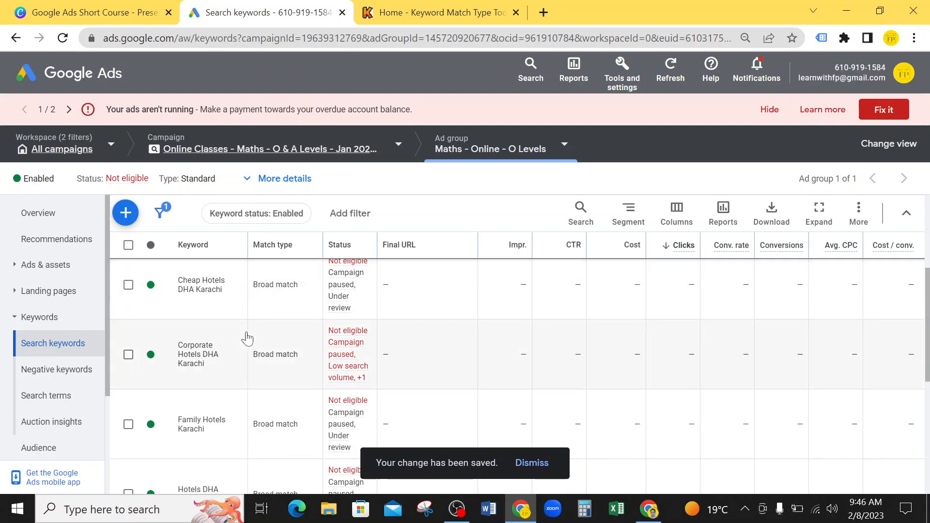
Step: Select all six keywords and change their match type to Exact match in one bulk edit
{"action": "left_click", "coordinate": [129, 247]}
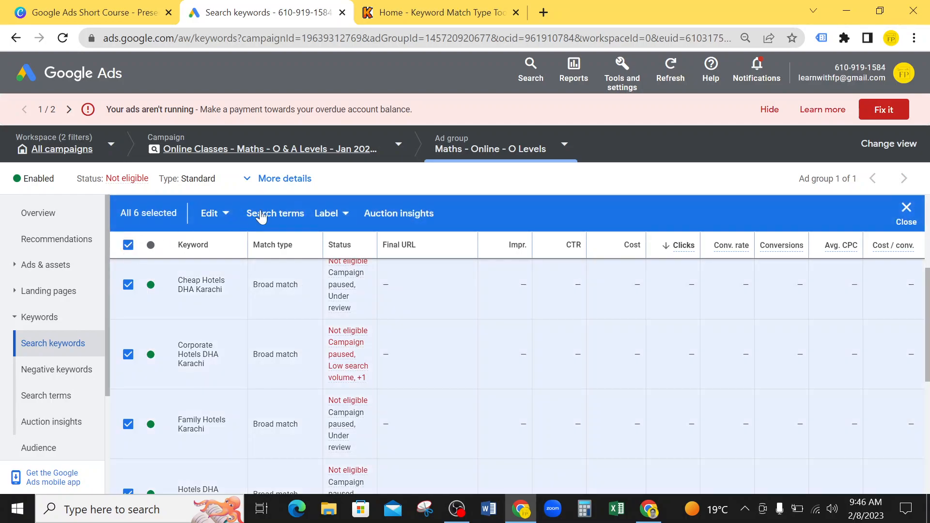
{"action": "left_click", "coordinate": [218, 217]}
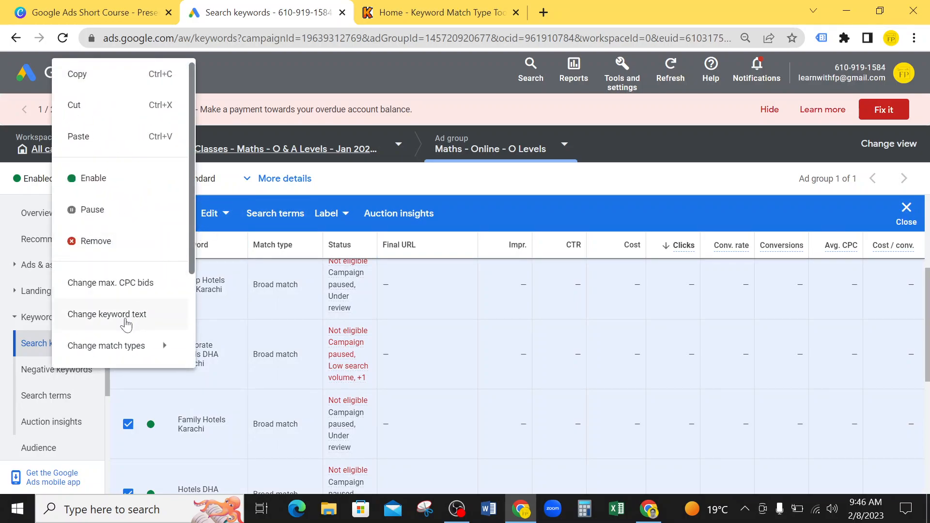
{"action": "mouse_move", "coordinate": [130, 357]}
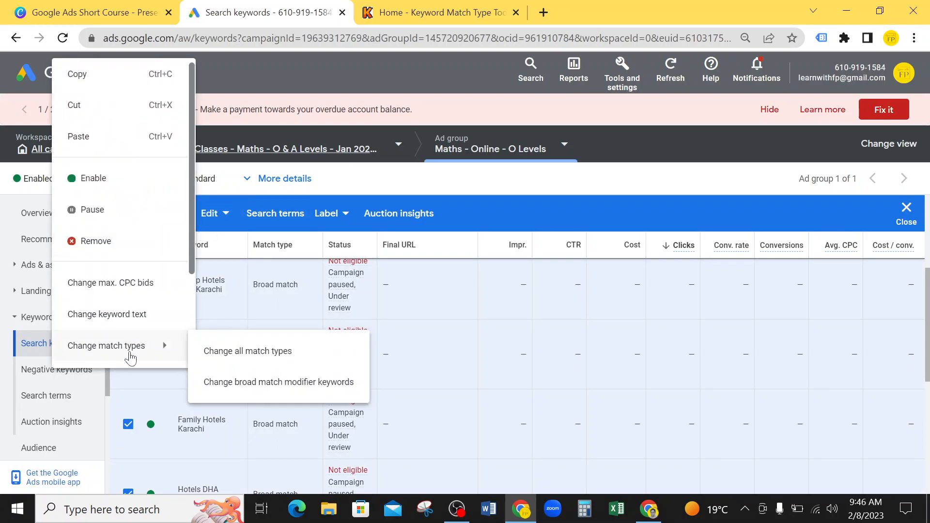
{"action": "left_click", "coordinate": [235, 352]}
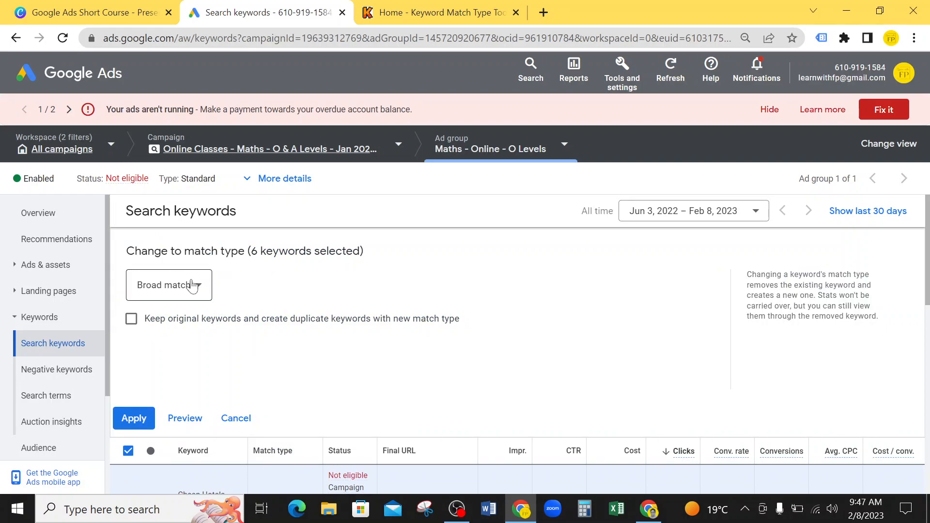
{"action": "left_click", "coordinate": [193, 285]}
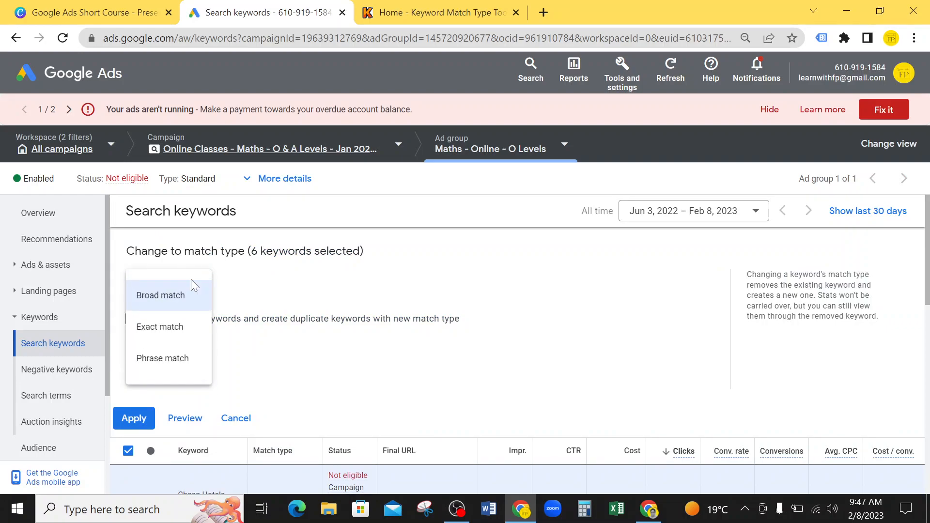
{"action": "left_click", "coordinate": [164, 328]}
{"action": "left_click", "coordinate": [133, 420]}
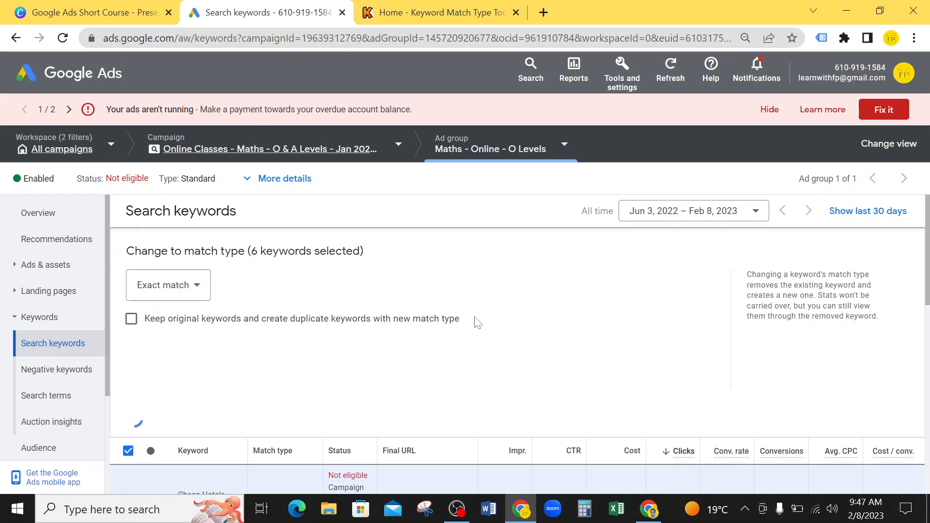
Step: Review the keyword table to check how each keyword's text and match type are displayed after the bulk edit
{"action": "scroll", "coordinate": [398, 332], "scroll_direction": "down", "scroll_amount": 2}
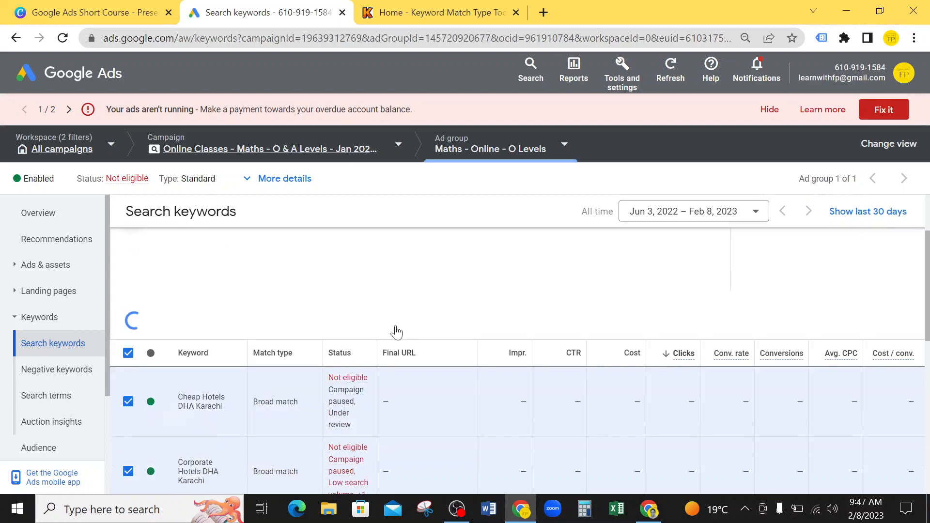
{"action": "scroll", "coordinate": [252, 311], "scroll_direction": "up", "scroll_amount": 2}
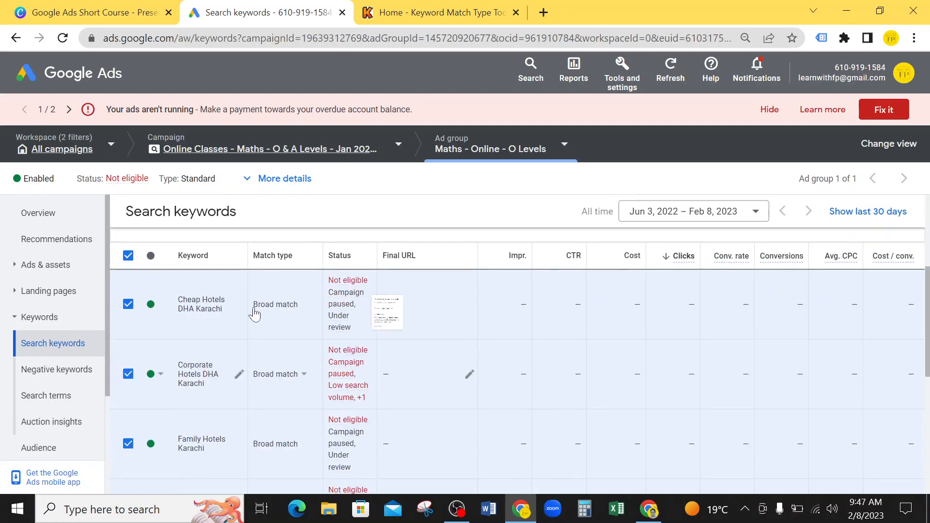
{"action": "scroll", "coordinate": [257, 349], "scroll_direction": "down", "scroll_amount": 5}
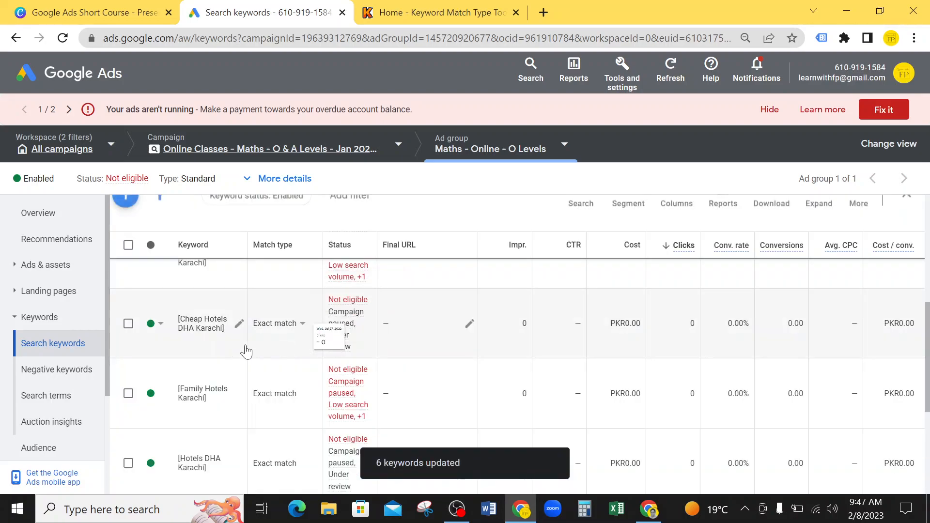
{"action": "scroll", "coordinate": [213, 352], "scroll_direction": "up", "scroll_amount": 2}
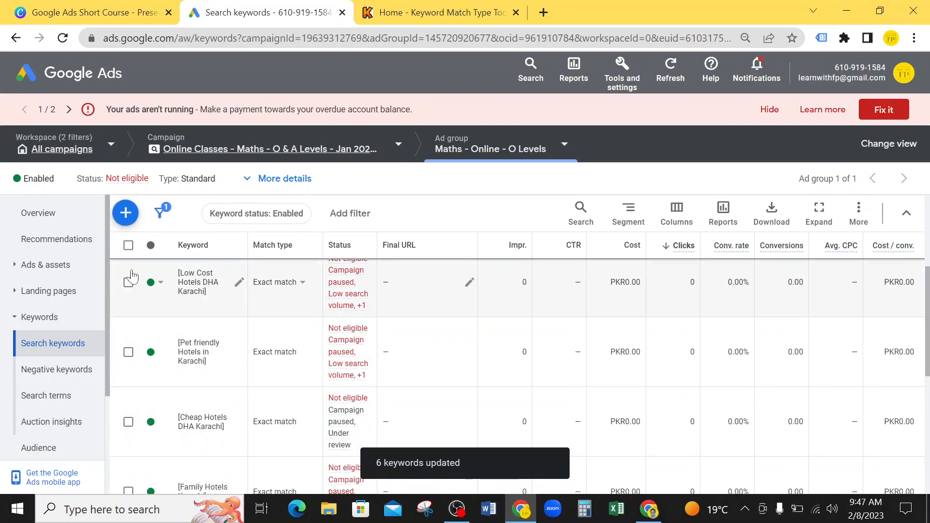
{"action": "scroll", "coordinate": [208, 349], "scroll_direction": "down", "scroll_amount": 3}
{"action": "scroll", "coordinate": [207, 353], "scroll_direction": "up", "scroll_amount": 3}
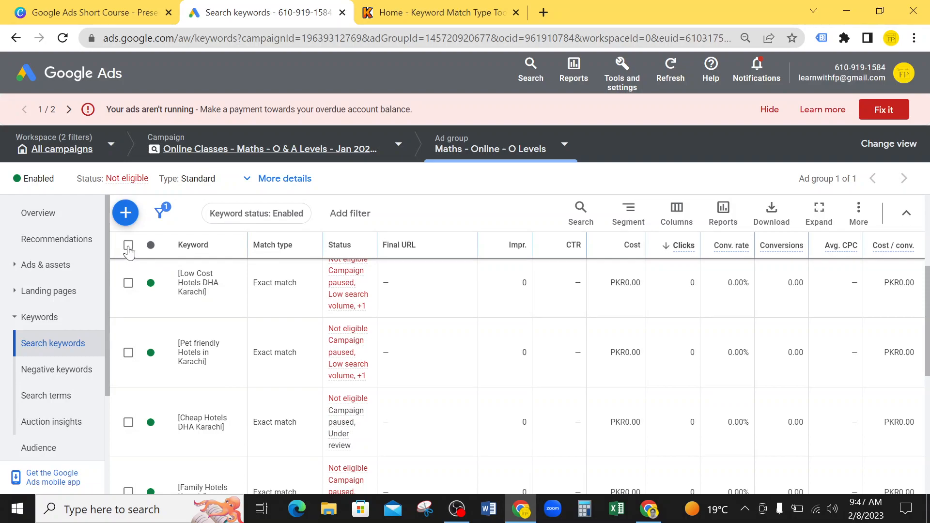
{"action": "scroll", "coordinate": [243, 385], "scroll_direction": "up", "scroll_amount": 4}
{"action": "scroll", "coordinate": [243, 385], "scroll_direction": "down", "scroll_amount": 4}
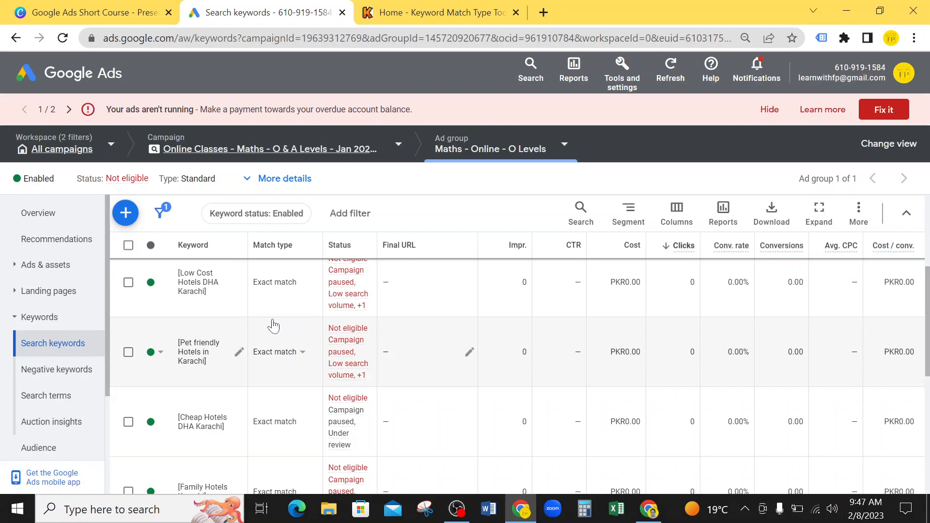
Step: Select all six search keywords and change their match type to Broad match in one bulk edit
{"action": "left_click", "coordinate": [128, 246]}
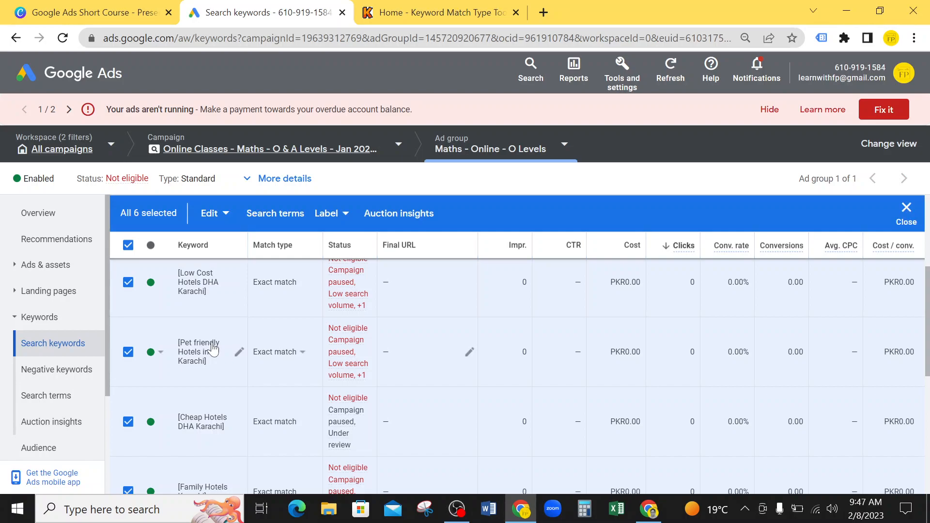
{"action": "left_click", "coordinate": [213, 214]}
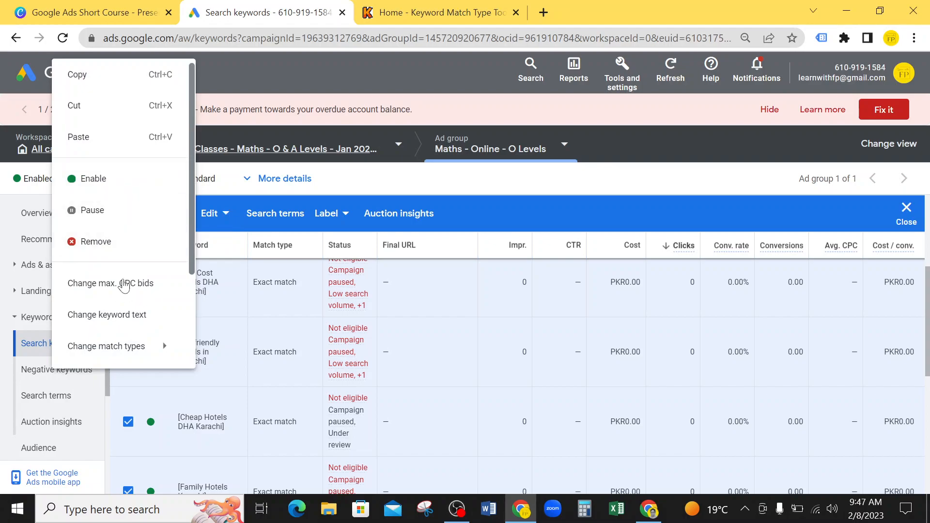
{"action": "mouse_move", "coordinate": [107, 354]}
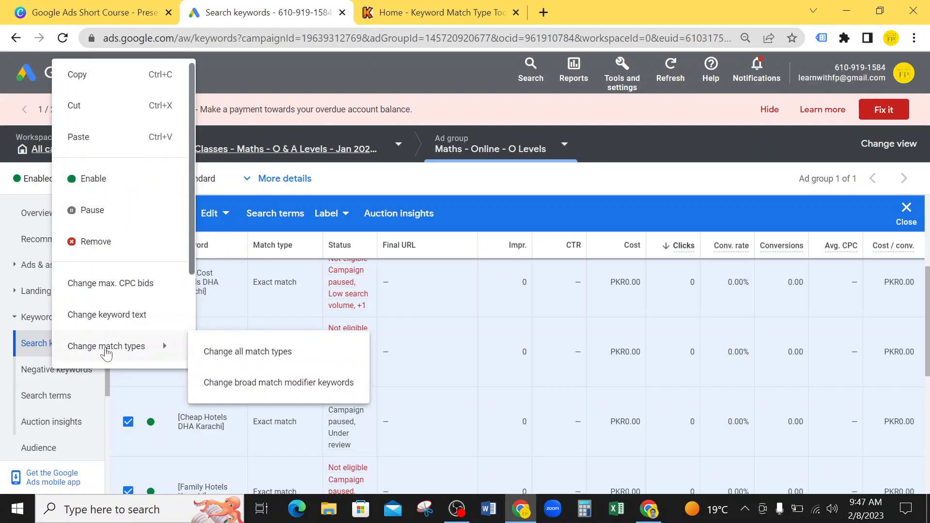
{"action": "left_click", "coordinate": [265, 357]}
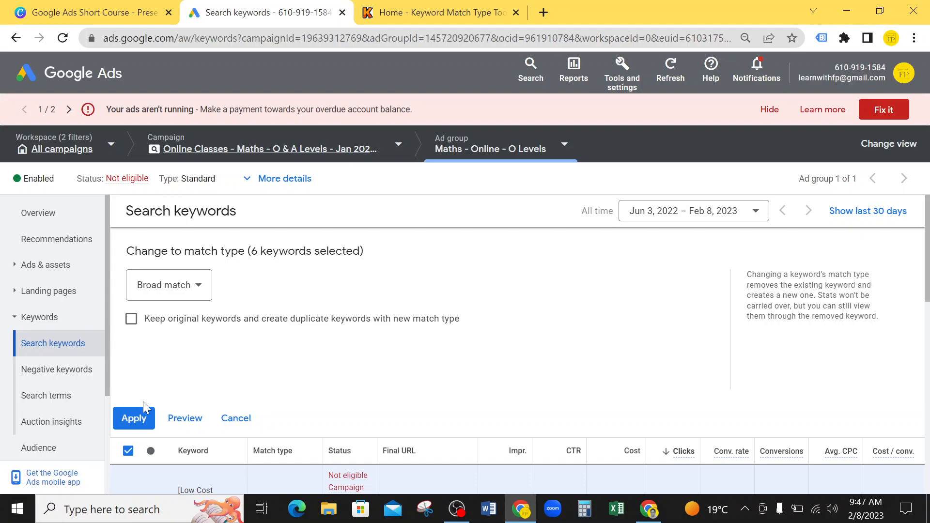
{"action": "left_click", "coordinate": [167, 285]}
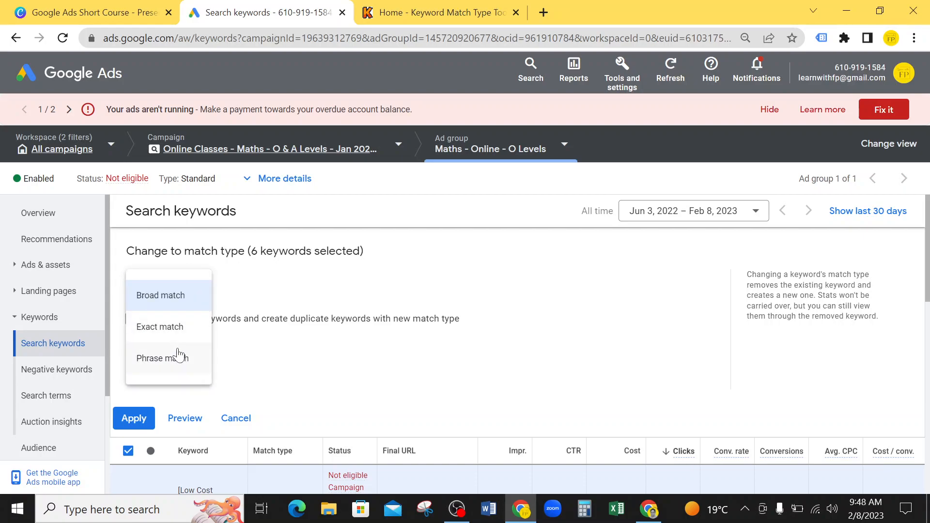
{"action": "left_click", "coordinate": [179, 357]}
{"action": "left_click", "coordinate": [194, 291]}
{"action": "left_click", "coordinate": [193, 304]}
{"action": "left_click", "coordinate": [133, 419]}
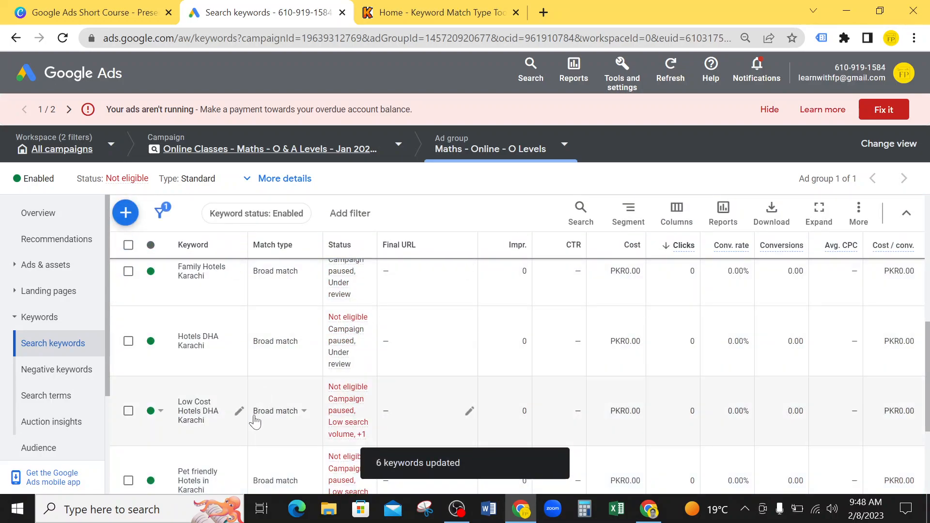
Step: Start adding new search keywords to the ad group and enter Hotels in Lahore as a broad match keyword
{"action": "scroll", "coordinate": [219, 393], "scroll_direction": "up", "scroll_amount": 2}
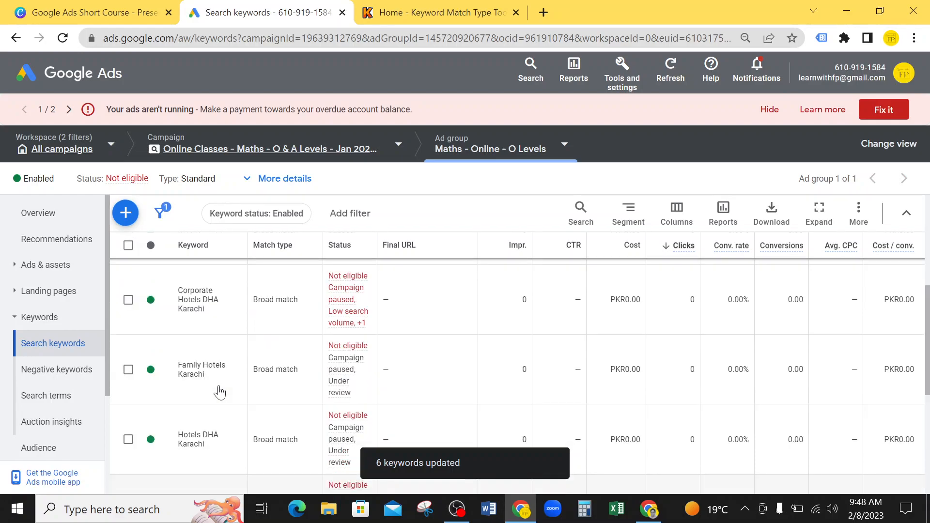
{"action": "scroll", "coordinate": [219, 393], "scroll_direction": "up", "scroll_amount": 4}
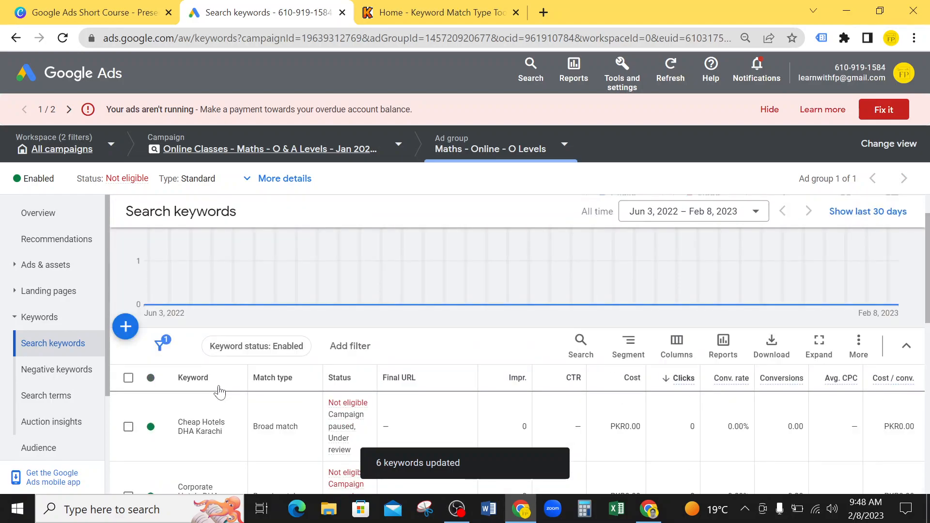
{"action": "left_click", "coordinate": [126, 327]}
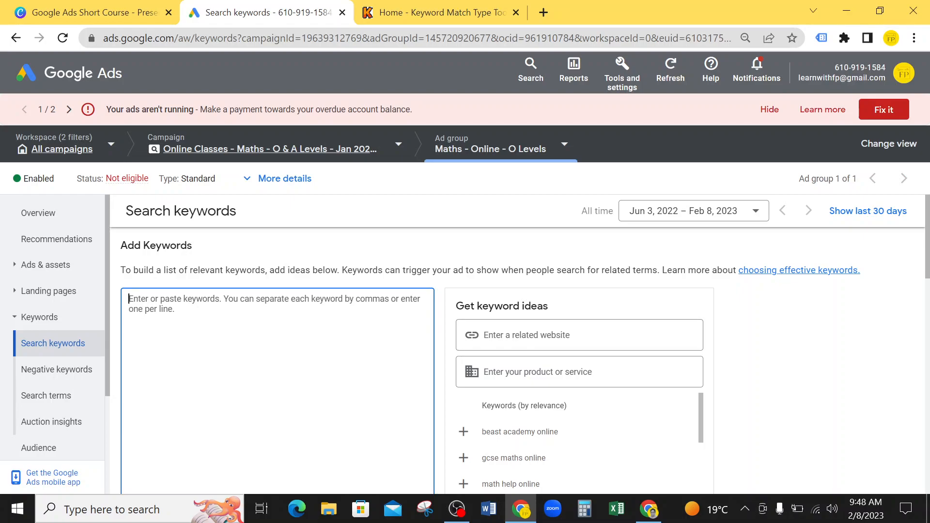
{"action": "type", "text": "Hotels in "}
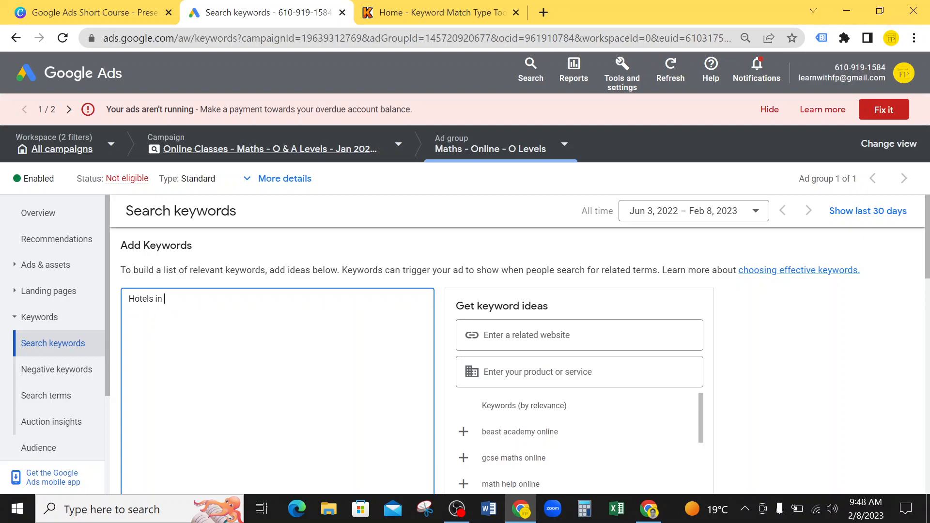
{"action": "type", "text": "Lahore "}
Step: Enter [Hotels in Lahore] in square brackets on the second line as an exact match keyword
{"action": "type", "text": "Hotels"}
{"action": "key", "text": "BackSpace"}
{"action": "type", "text": "s in Lahore"}
{"action": "key", "text": "Left"}
{"action": "key", "text": "Left"}
{"action": "key", "text": "Left"}
{"action": "key", "text": "Left"}
{"action": "key", "text": "Left"}
{"action": "key", "text": "Left"}
{"action": "key", "text": "Left"}
{"action": "key", "text": "Left"}
{"action": "key", "text": "Left"}
{"action": "key", "text": "Left"}
{"action": "key", "text": "Left"}
{"action": "key", "text": "Left"}
{"action": "key", "text": "Left"}
{"action": "key", "text": "Left"}
{"action": "key", "text": "Left"}
{"action": "key", "text": "Left"}
{"action": "key", "text": "Left"}
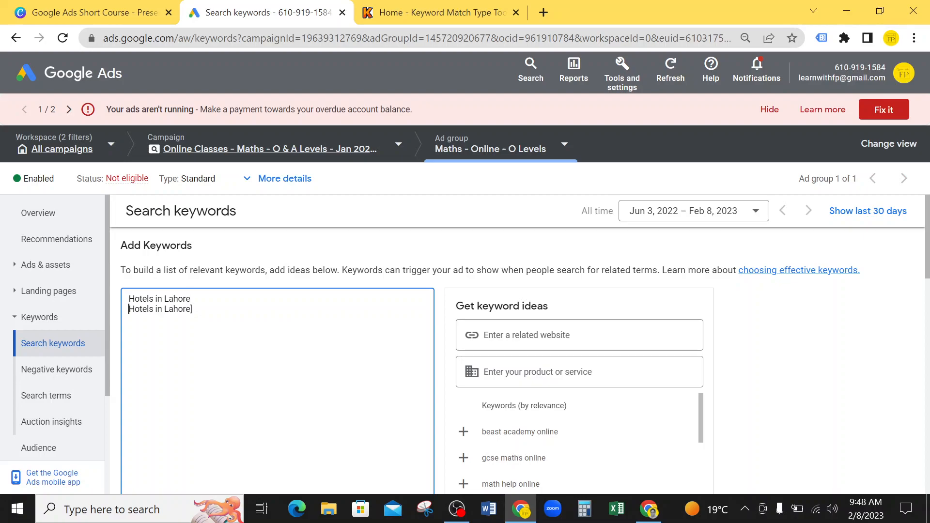
{"action": "type", "text": "["}
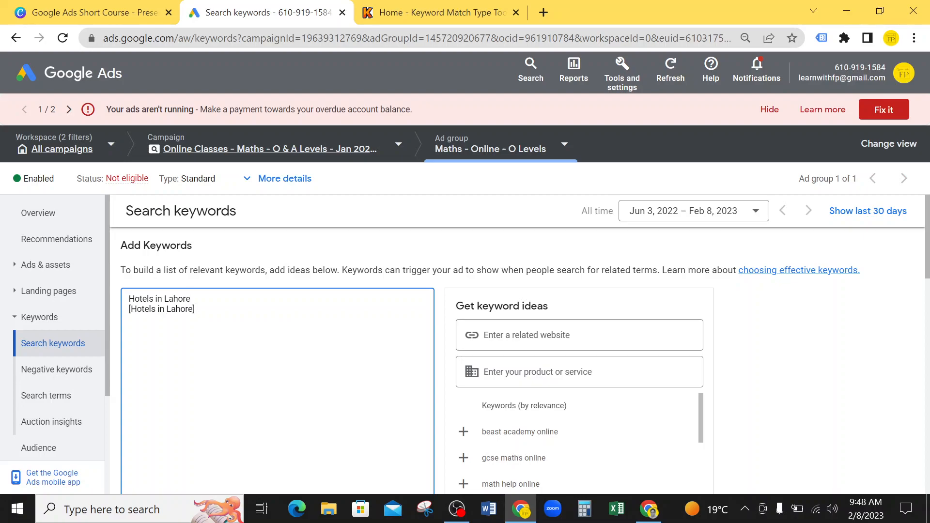
Step: Enter "Hotel In Lahore" in quotation marks on the third line as a phrase match keyword, and save the new keywords
{"action": "key", "text": "End"}
{"action": "type", "text": "\"Hotel In Lahore\""}
{"action": "scroll", "coordinate": [276, 388], "scroll_direction": "down", "scroll_amount": 4}
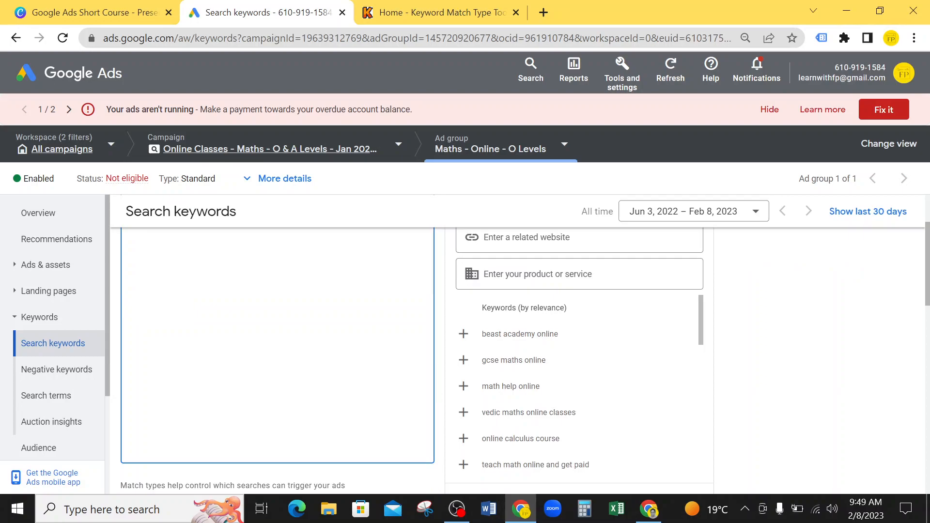
{"action": "left_click", "coordinate": [128, 451]}
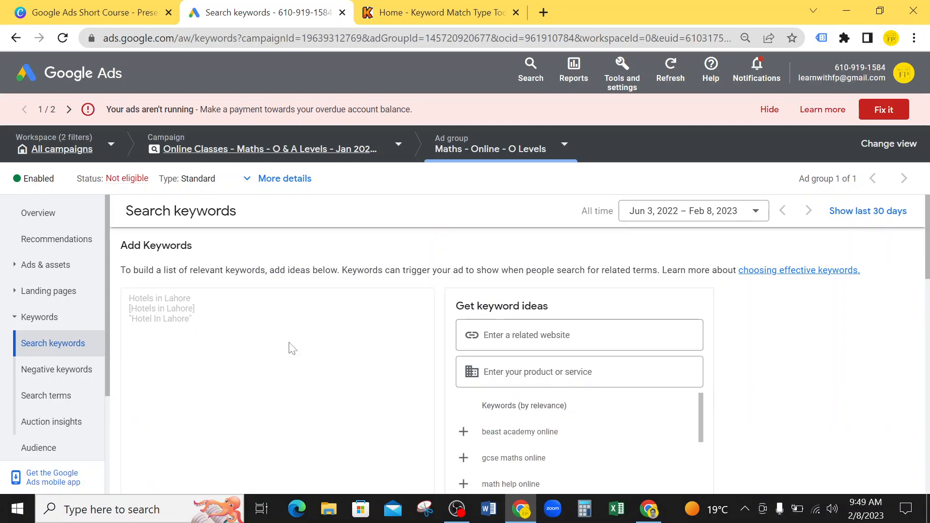
{"action": "scroll", "coordinate": [289, 342], "scroll_direction": "down", "scroll_amount": 5}
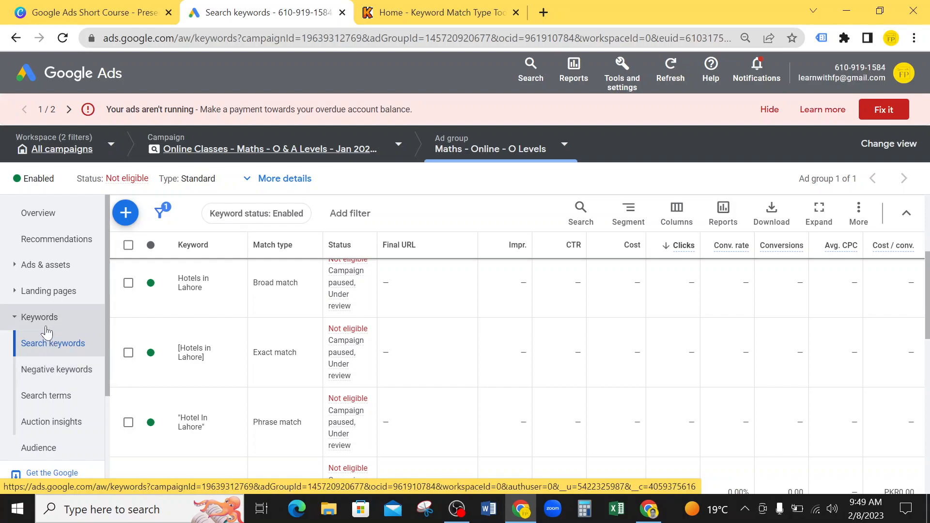
Step: Start adding negative keywords at the Ad group level and enter Free on the first line
{"action": "left_click", "coordinate": [53, 371]}
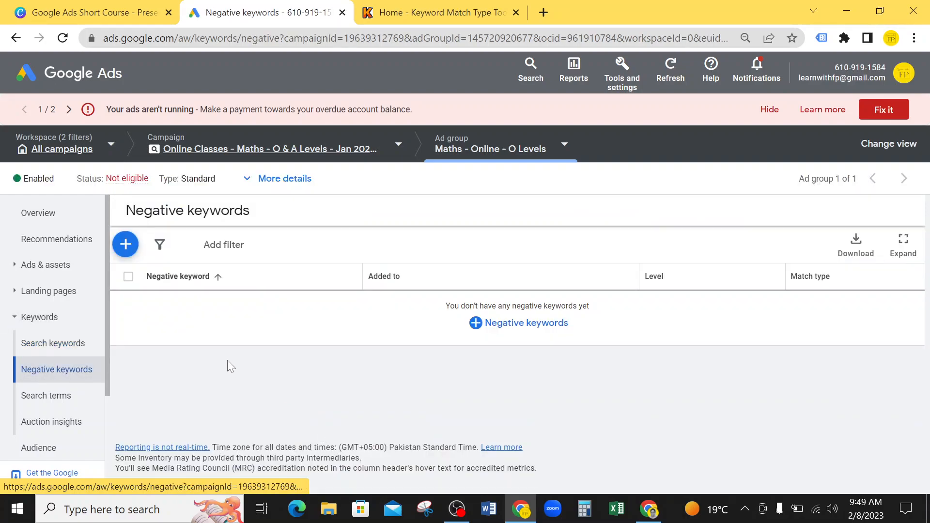
{"action": "left_click", "coordinate": [125, 244]}
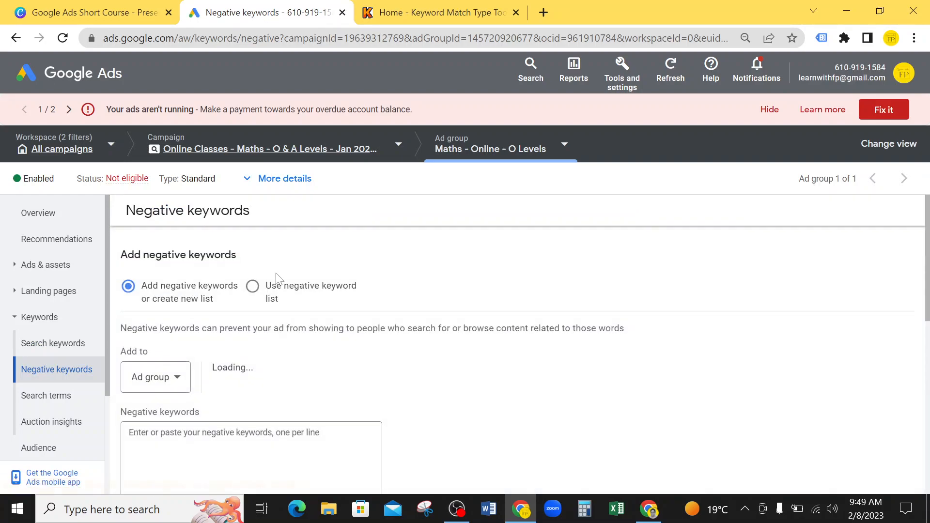
{"action": "scroll", "coordinate": [366, 340], "scroll_direction": "down", "scroll_amount": 2}
{"action": "scroll", "coordinate": [366, 341], "scroll_direction": "up", "scroll_amount": 2}
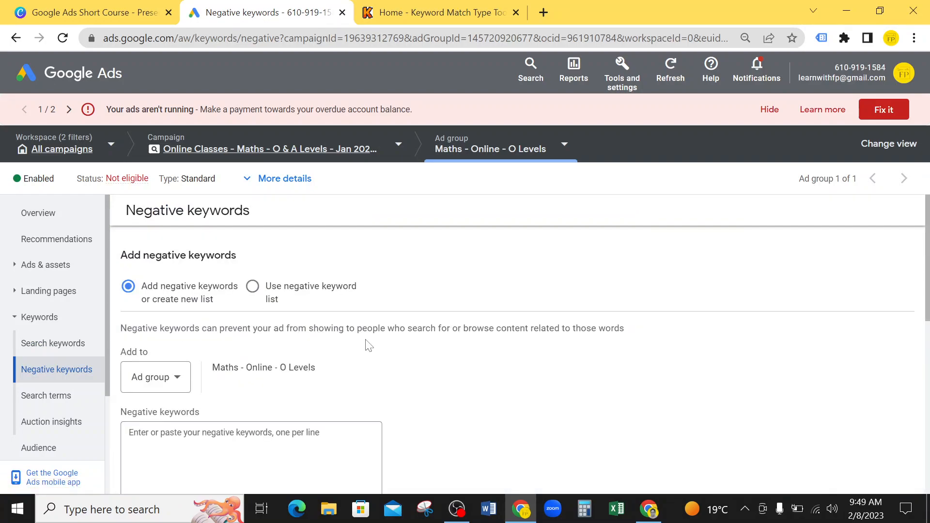
{"action": "left_click", "coordinate": [166, 380]}
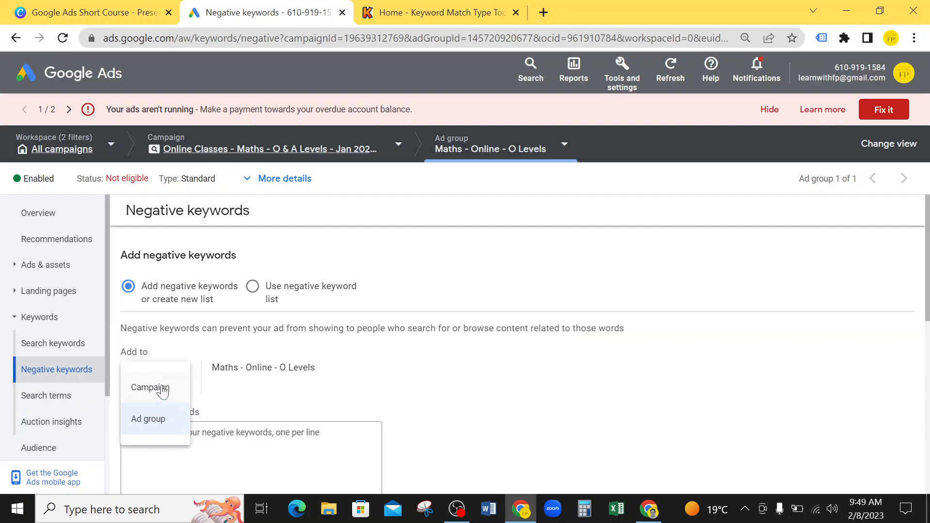
{"action": "left_click", "coordinate": [163, 423]}
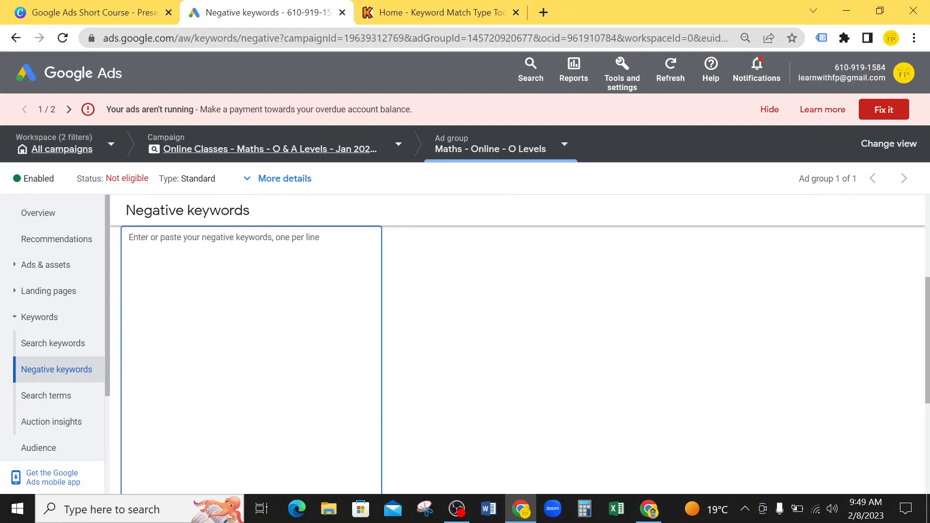
{"action": "type", "text": "Free"}
{"action": "key", "text": "Return"}
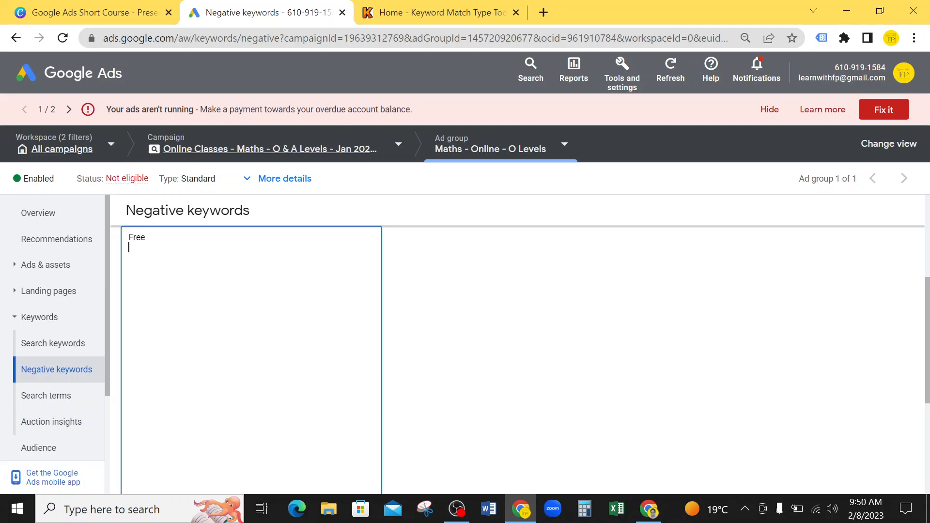
{"action": "type", "text": "Compliment"}
{"action": "key", "text": "BackSpace"}
{"action": "key", "text": "BackSpace"}
{"action": "key", "text": "BackSpace"}
{"action": "key", "text": "BackSpace"}
{"action": "key", "text": "BackSpace"}
{"action": "key", "text": "BackSpace"}
{"action": "key", "text": "BackSpace"}
{"action": "key", "text": "BackSpace"}
{"action": "key", "text": "BackSpace"}
{"action": "key", "text": "BackSpace"}
Step: Enter How, What, Karachi and Islamabad on separate lines below Free, and save the negative keywords
{"action": "type", "text": "How "}
{"action": "type", "text": "W"}
{"action": "key", "text": "BackSpace"}
{"action": "type", "text": "What"}
{"action": "type", "text": "L"}
{"action": "key", "text": "BackSpace"}
{"action": "type", "text": "ka"}
{"action": "key", "text": "BackSpace"}
{"action": "key", "text": "BackSpace"}
{"action": "type", "text": "Kar"}
{"action": "type", "text": "achi "}
{"action": "type", "text": "Isla"}
{"action": "type", "text": "mabad"}
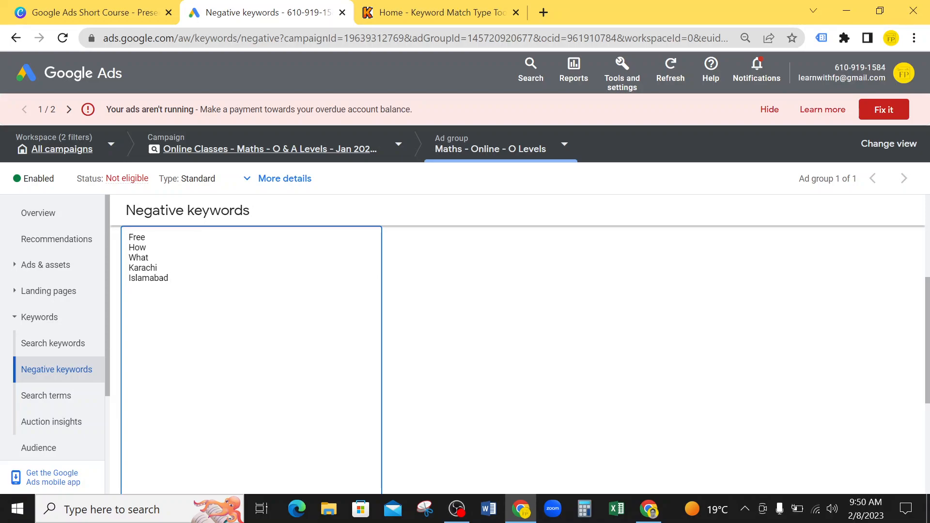
{"action": "key", "text": "Return"}
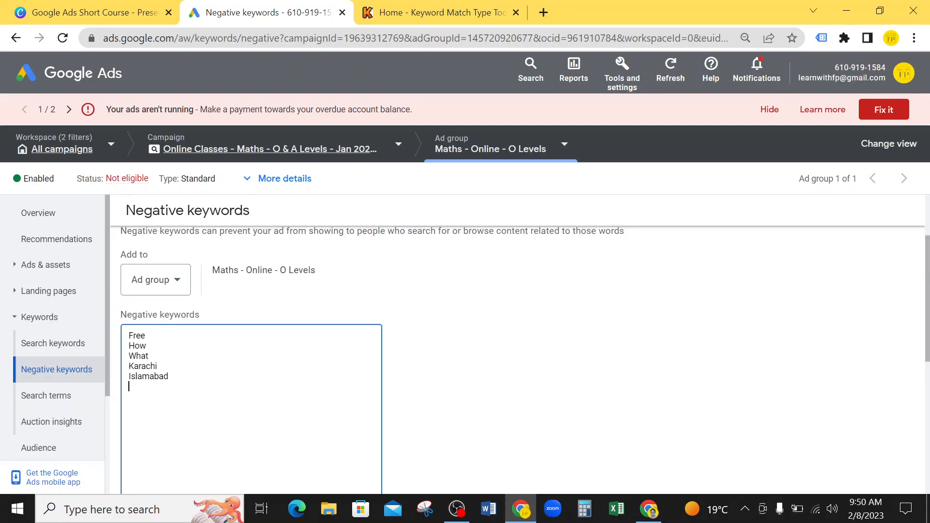
{"action": "scroll", "coordinate": [519, 340], "scroll_direction": "down", "scroll_amount": 5}
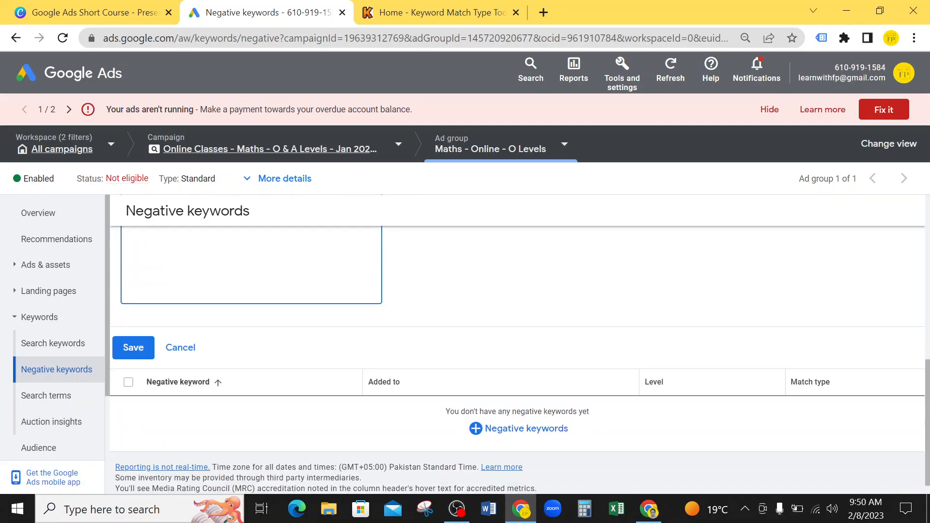
{"action": "left_click", "coordinate": [130, 353]}
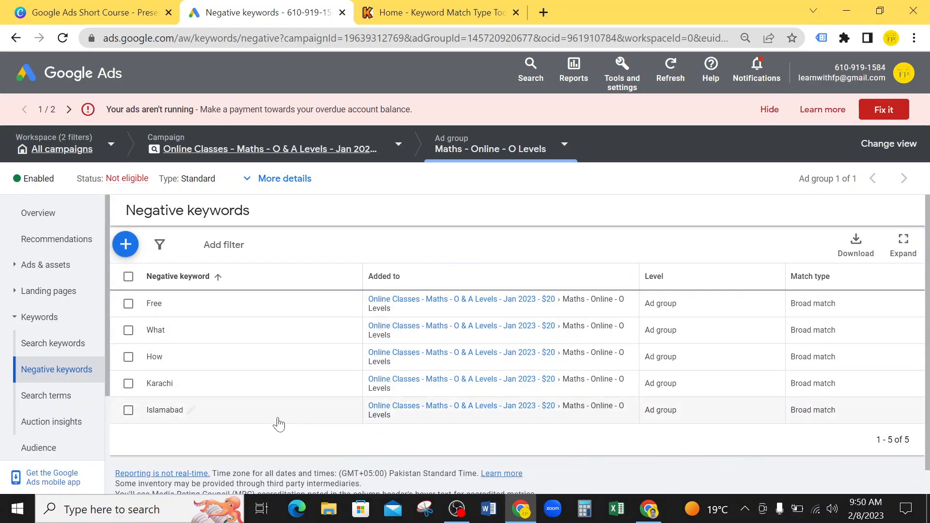
Step: Add [hotels in karachi] in square brackets as an exact match negative keyword for the ad group and save it
{"action": "left_click", "coordinate": [127, 246]}
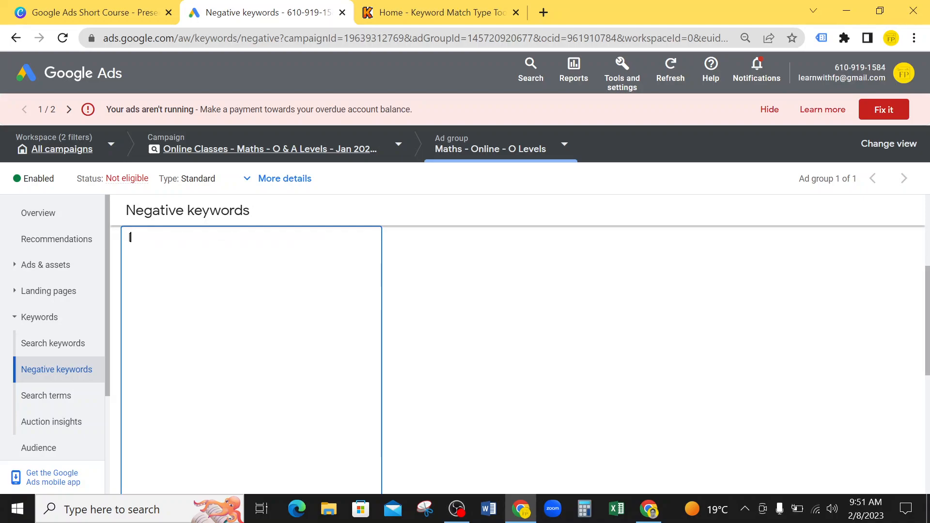
{"action": "type", "text": "hotels in karachi"}
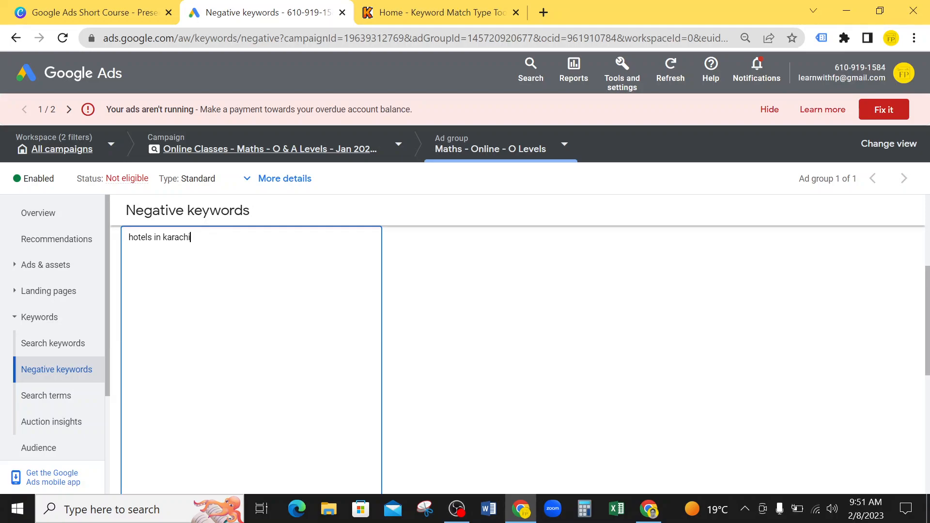
{"action": "key", "text": "Left"}
{"action": "key", "text": "Left"}
{"action": "key", "text": "Left"}
{"action": "key", "text": "Left"}
{"action": "key", "text": "Left"}
{"action": "key", "text": "Left"}
{"action": "key", "text": "Left"}
{"action": "key", "text": "Left"}
{"action": "key", "text": "Left"}
{"action": "key", "text": "Left"}
{"action": "key", "text": "Left"}
{"action": "key", "text": "Left"}
{"action": "key", "text": "Left"}
{"action": "key", "text": "Left"}
{"action": "key", "text": "Left"}
{"action": "key", "text": "Left"}
{"action": "key", "text": "Left"}
{"action": "key", "text": "Left"}
{"action": "type", "text": "["}
{"action": "scroll", "coordinate": [135, 360], "scroll_direction": "down", "scroll_amount": 5}
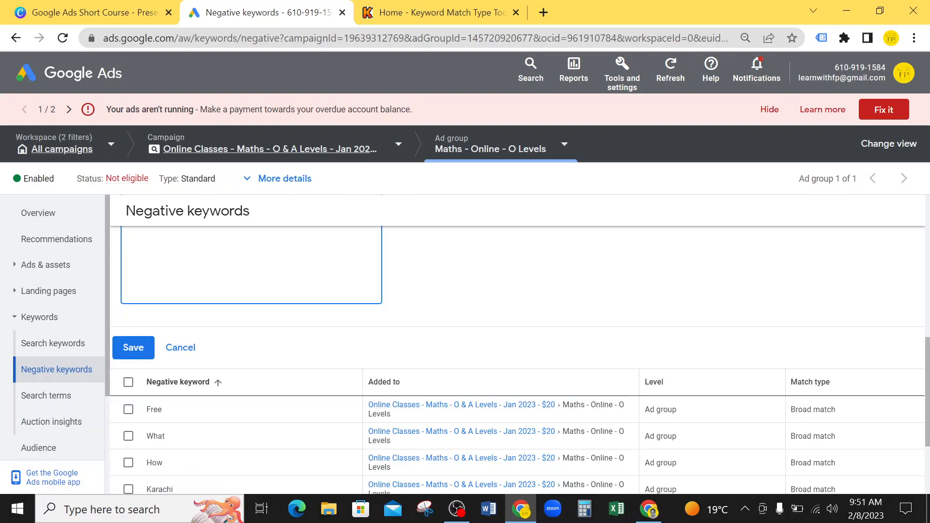
{"action": "left_click", "coordinate": [134, 354]}
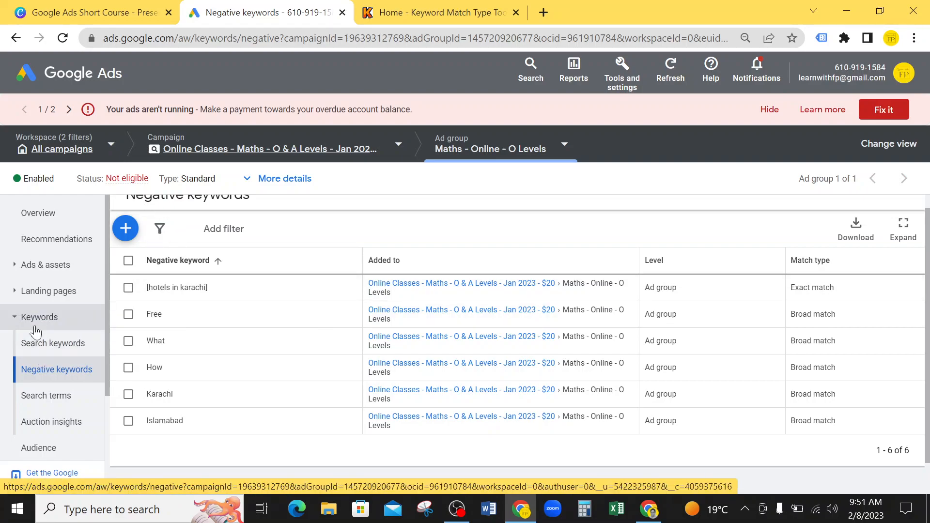
Step: Examine the match type notation in the form for adding search keywords, and close the form without saving
{"action": "left_click", "coordinate": [60, 343]}
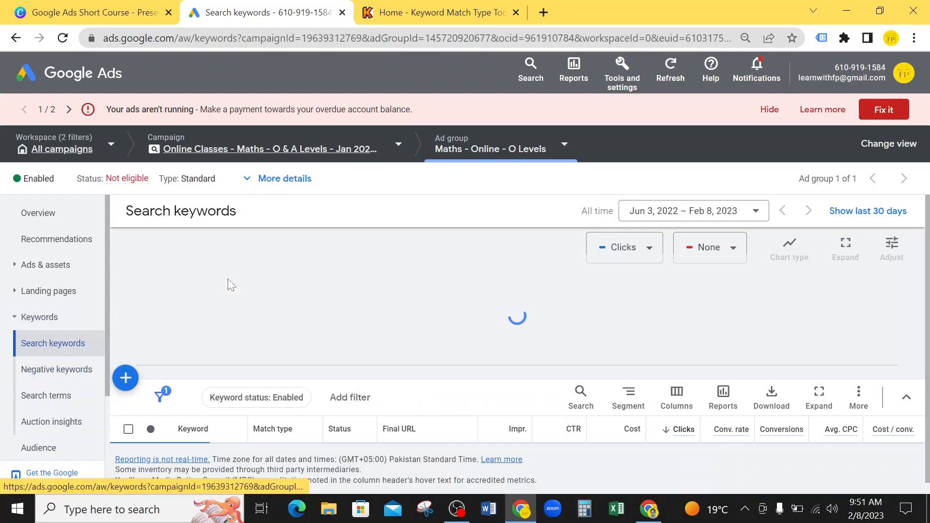
{"action": "scroll", "coordinate": [301, 339], "scroll_direction": "down", "scroll_amount": 2}
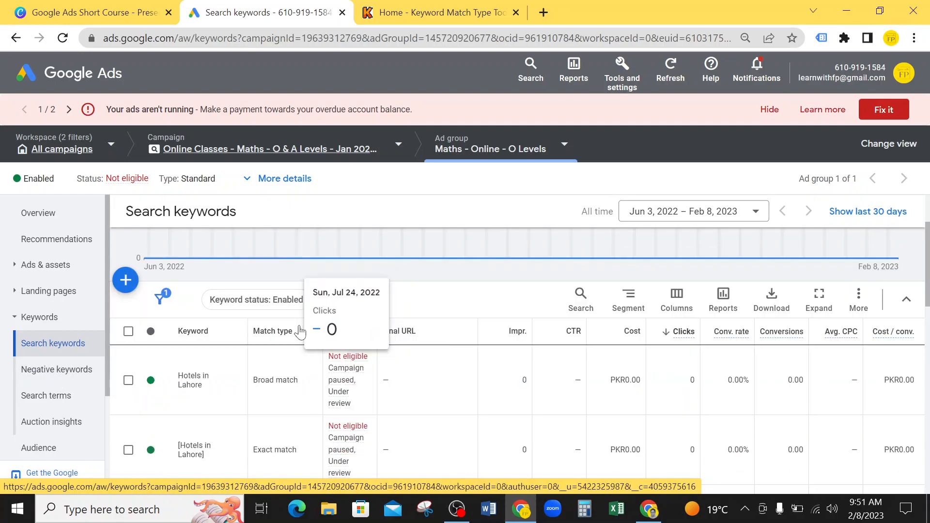
{"action": "left_click", "coordinate": [126, 280]}
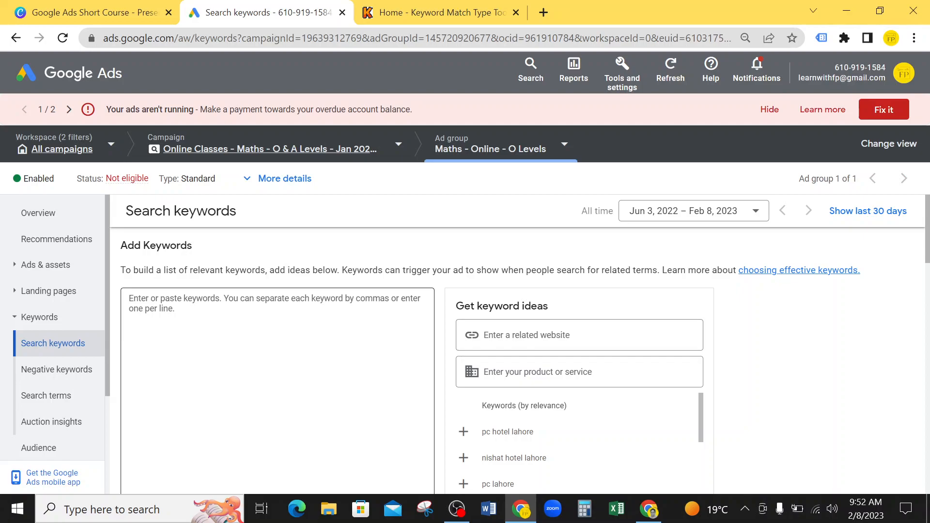
{"action": "scroll", "coordinate": [517, 358], "scroll_direction": "down", "scroll_amount": 4}
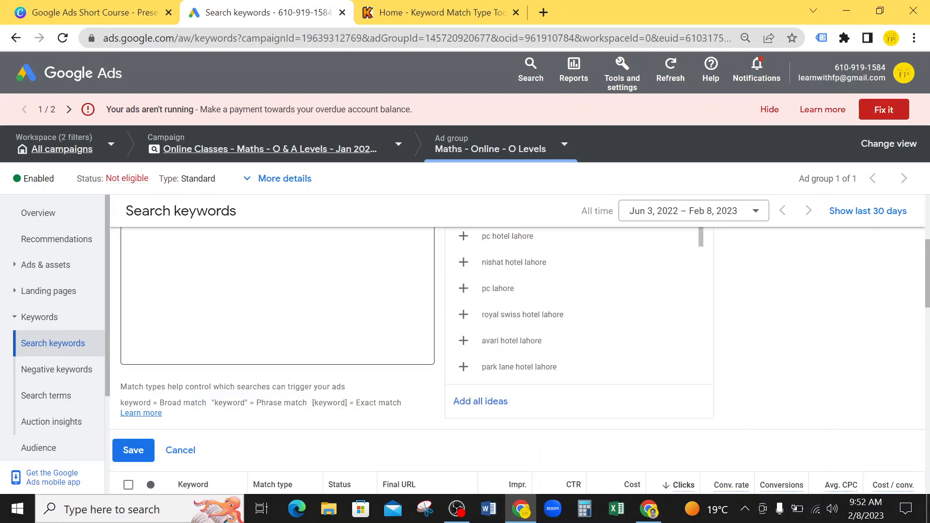
{"action": "scroll", "coordinate": [274, 286], "scroll_direction": "down", "scroll_amount": 2}
{"action": "left_click", "coordinate": [128, 388]}
{"action": "left_click", "coordinate": [128, 388]}
{"action": "left_click", "coordinate": [191, 352]}
Step: Open the form for adding negative keywords and compare its Campaign and Ad group levels, leaving it at Ad group
{"action": "left_click", "coordinate": [73, 370]}
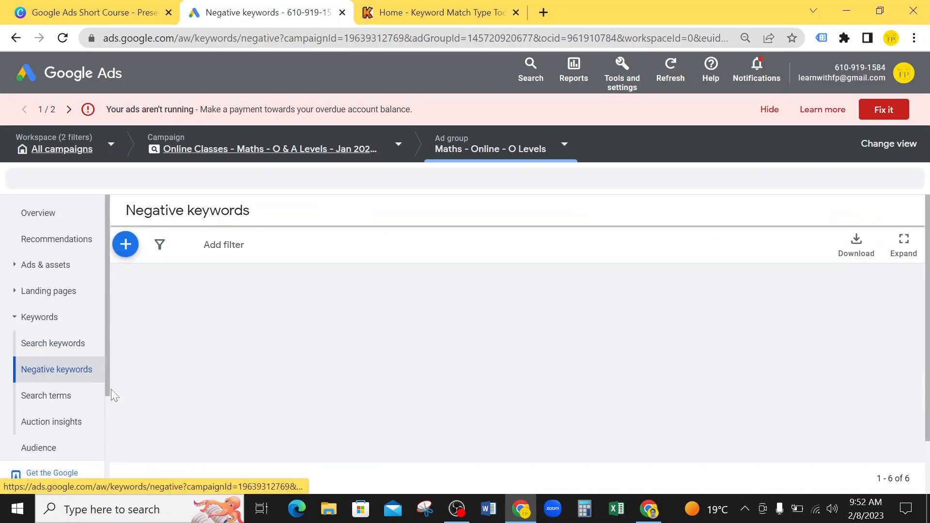
{"action": "left_click", "coordinate": [126, 244]}
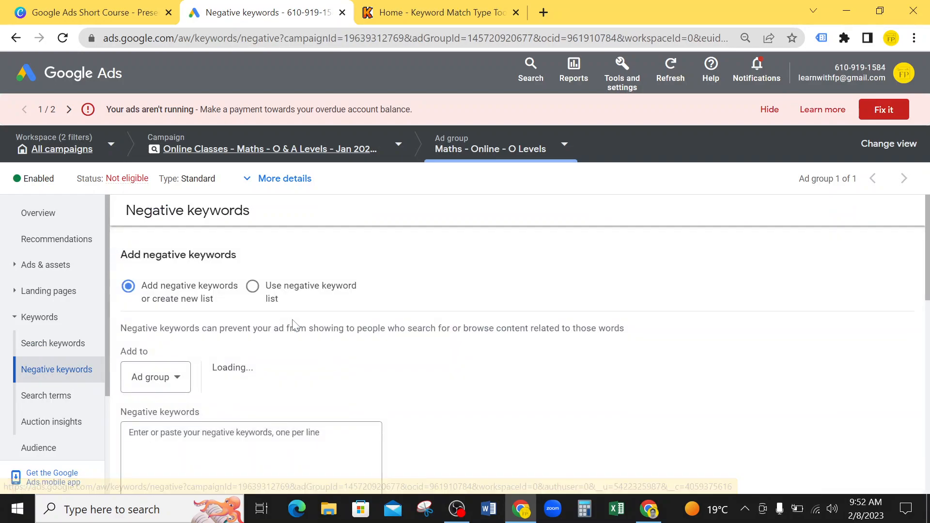
{"action": "left_click", "coordinate": [167, 378]}
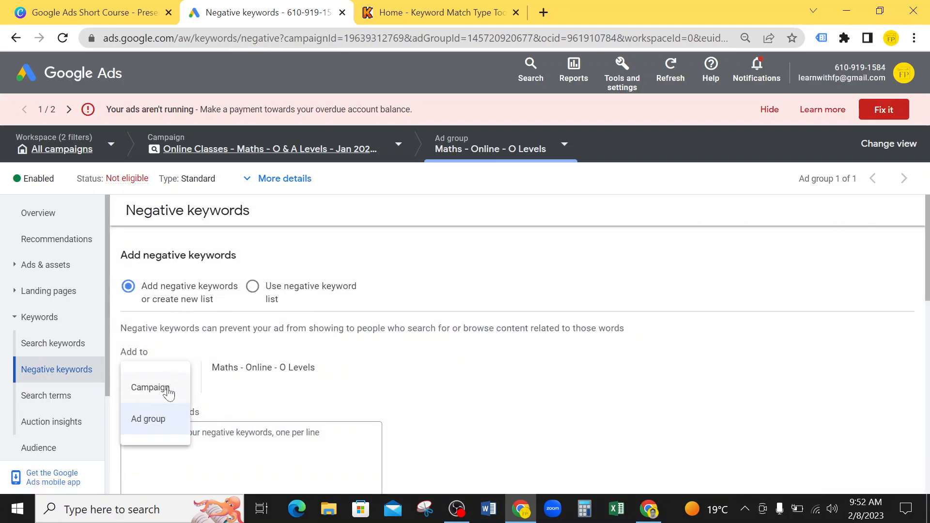
{"action": "left_click", "coordinate": [463, 380]}
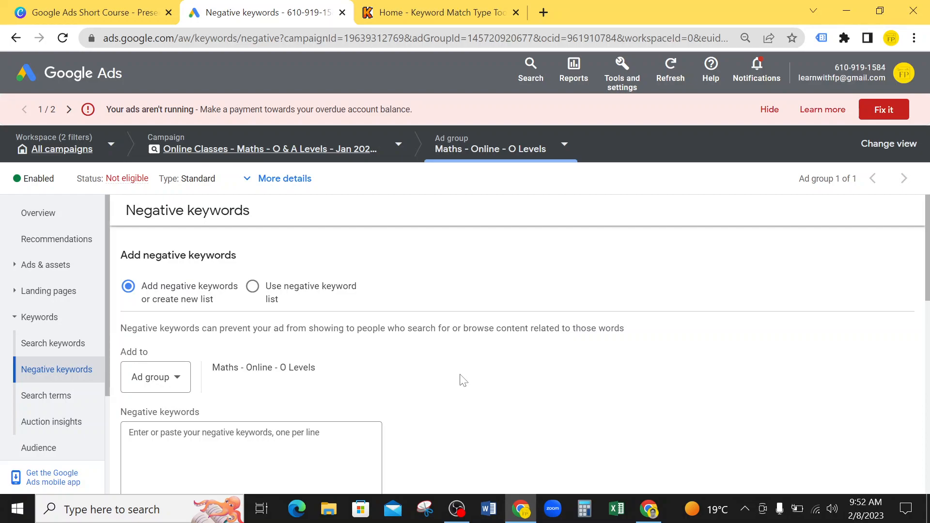
{"action": "left_click", "coordinate": [155, 378]}
{"action": "left_click", "coordinate": [178, 386]}
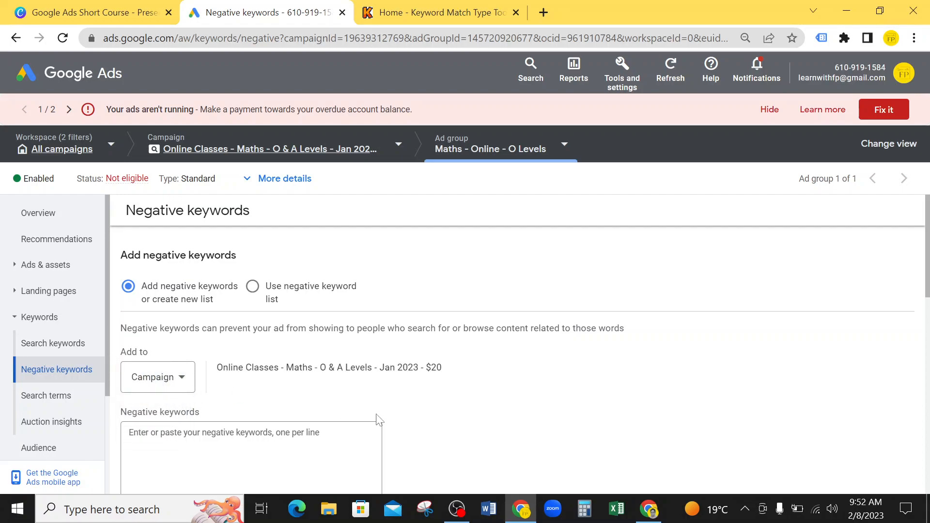
{"action": "left_click", "coordinate": [176, 379]}
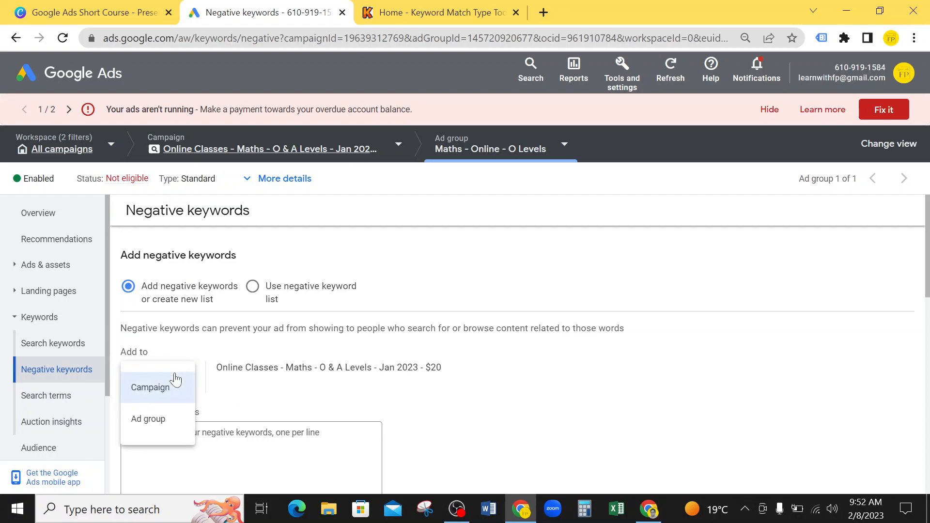
{"action": "left_click", "coordinate": [149, 420]}
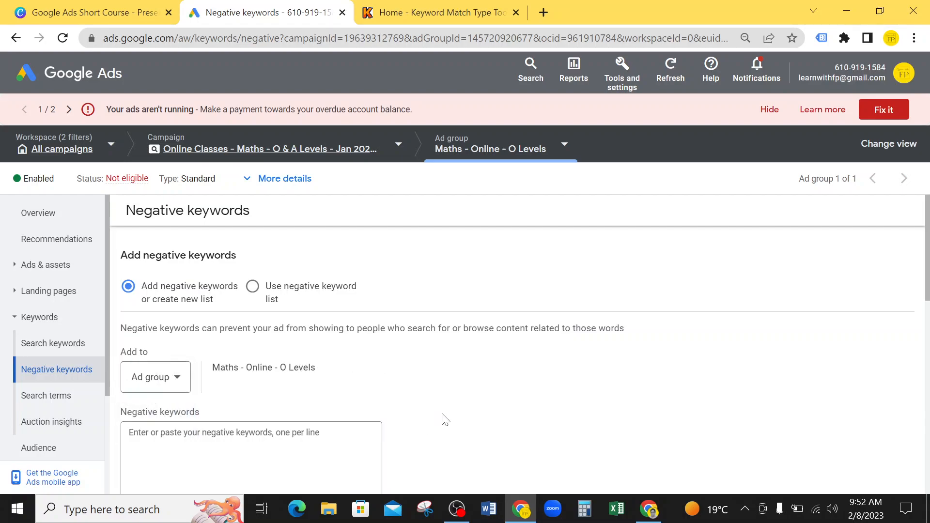
Step: Enter Physics Online O Levels as a sample negative keyword for the Maths - Online - O Levels ad group, and clear it without saving
{"action": "triple_click", "coordinate": [298, 368]}
{"action": "left_click", "coordinate": [378, 372]}
{"action": "scroll", "coordinate": [381, 372], "scroll_direction": "down", "scroll_amount": 4}
{"action": "left_click", "coordinate": [376, 372]}
{"action": "type", "text": "P"}
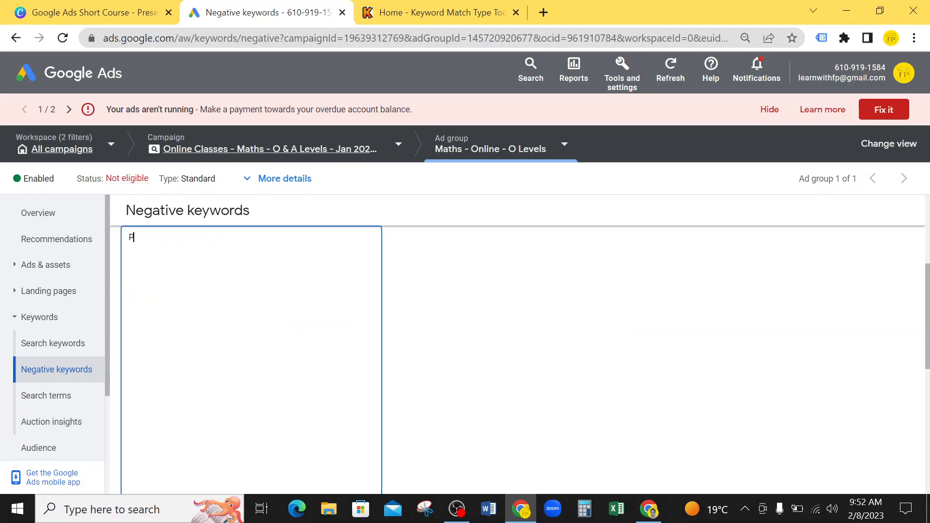
{"action": "type", "text": "hysics Online O Levels"}
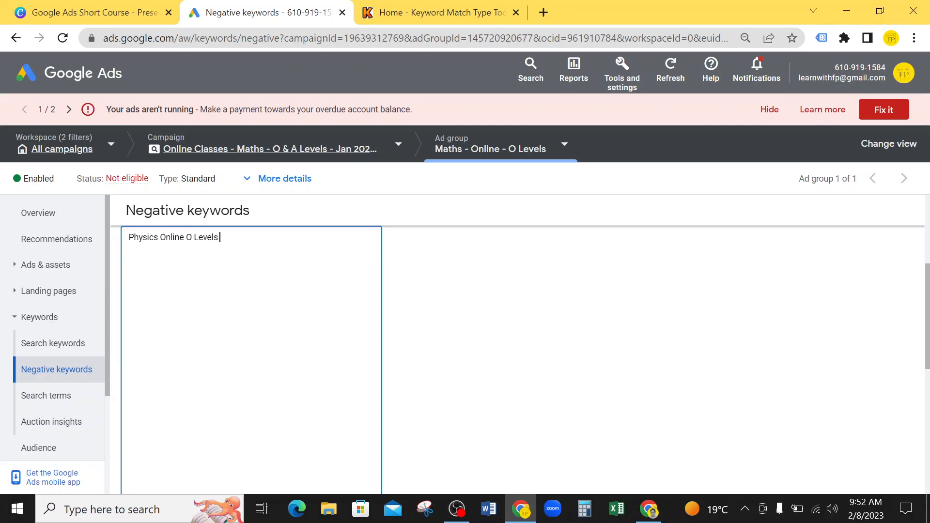
{"action": "scroll", "coordinate": [252, 286], "scroll_direction": "up", "scroll_amount": 2}
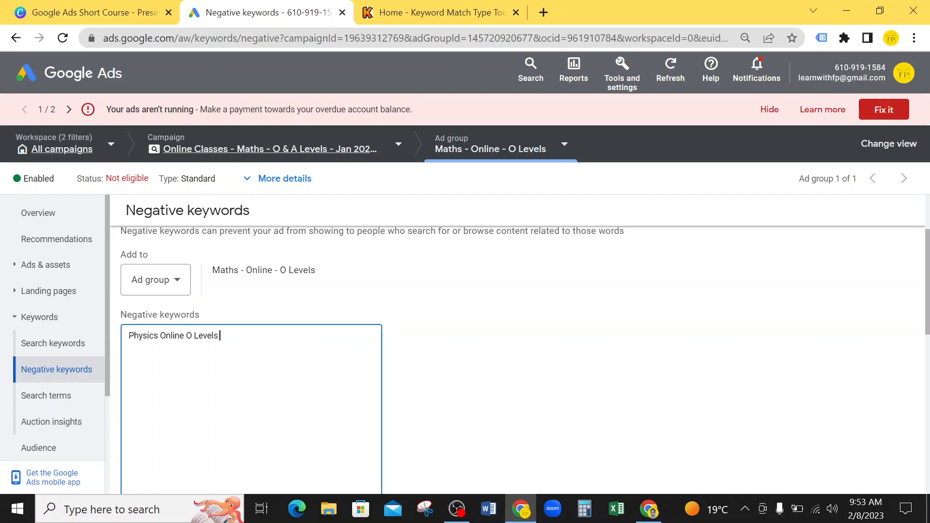
{"action": "key", "text": "ctrl+a"}
{"action": "key", "text": "BackSpace"}
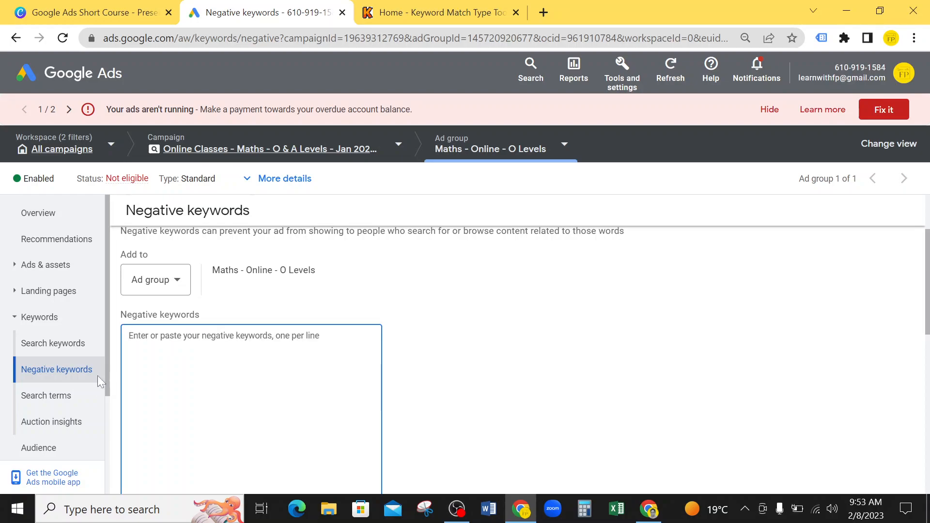
Step: Open the search terms report, widen it to all campaigns, and review the listed terms
{"action": "left_click", "coordinate": [53, 392]}
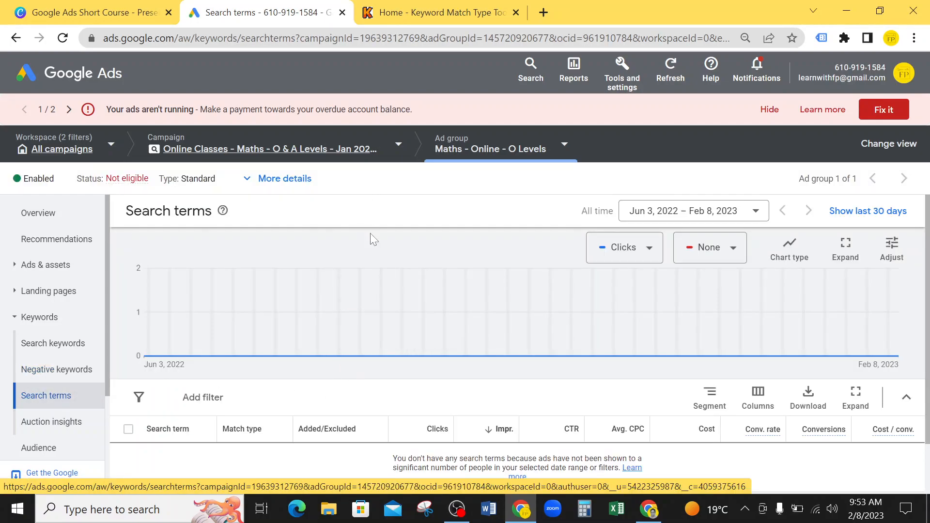
{"action": "scroll", "coordinate": [371, 233], "scroll_direction": "down", "scroll_amount": 1}
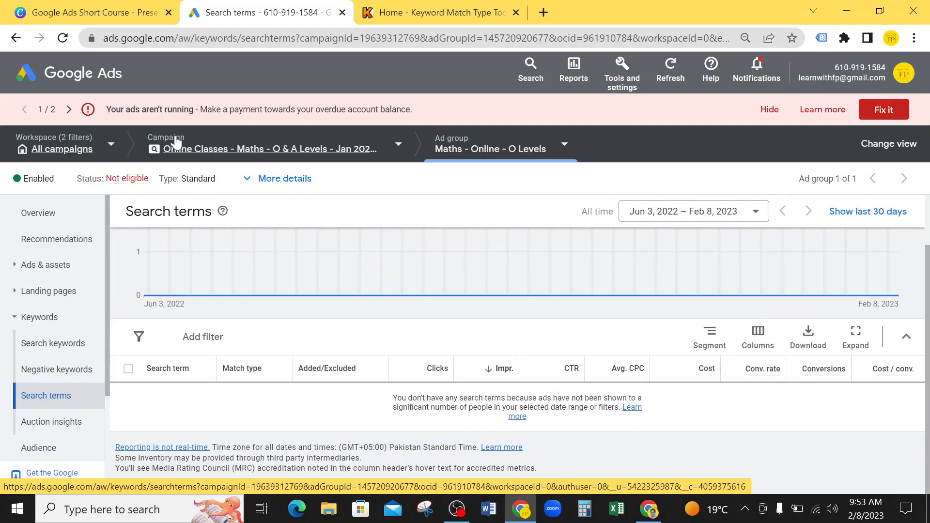
{"action": "left_click", "coordinate": [77, 149]}
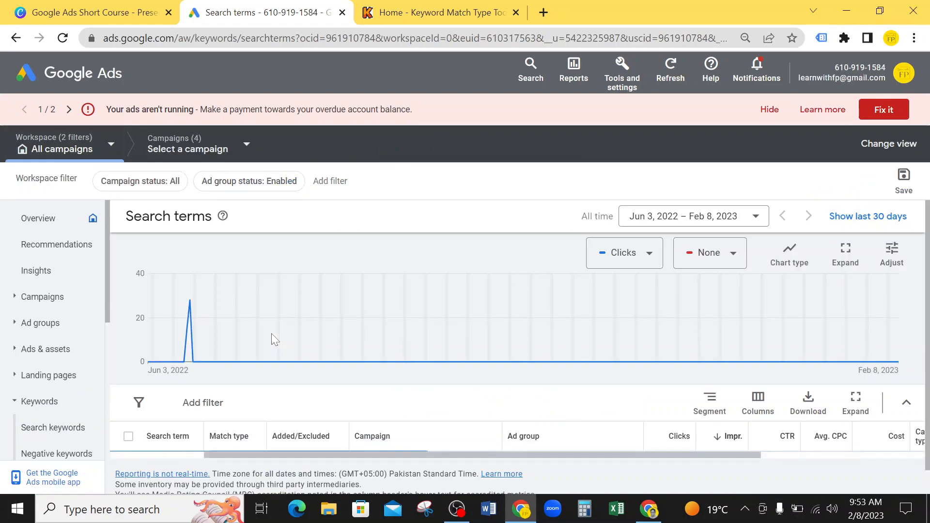
{"action": "scroll", "coordinate": [271, 334], "scroll_direction": "down", "scroll_amount": 4}
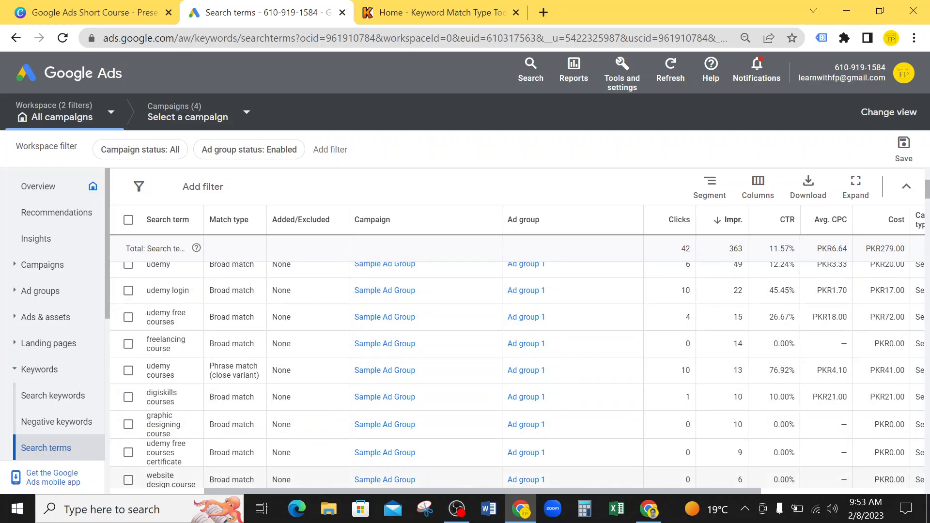
{"action": "scroll", "coordinate": [176, 433], "scroll_direction": "up", "scroll_amount": 2}
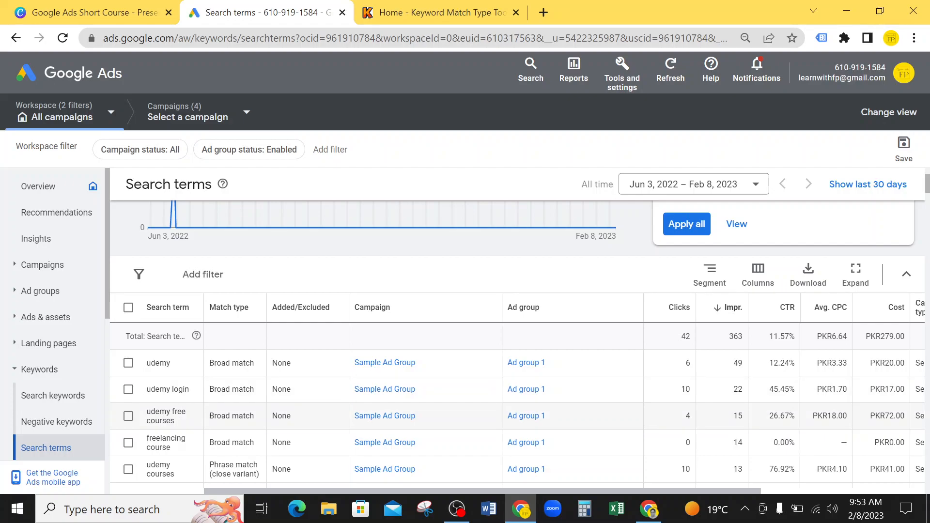
Step: Select the search terms udemy free courses and freelancing course in turn, and clear each selection again
{"action": "left_click", "coordinate": [128, 417]}
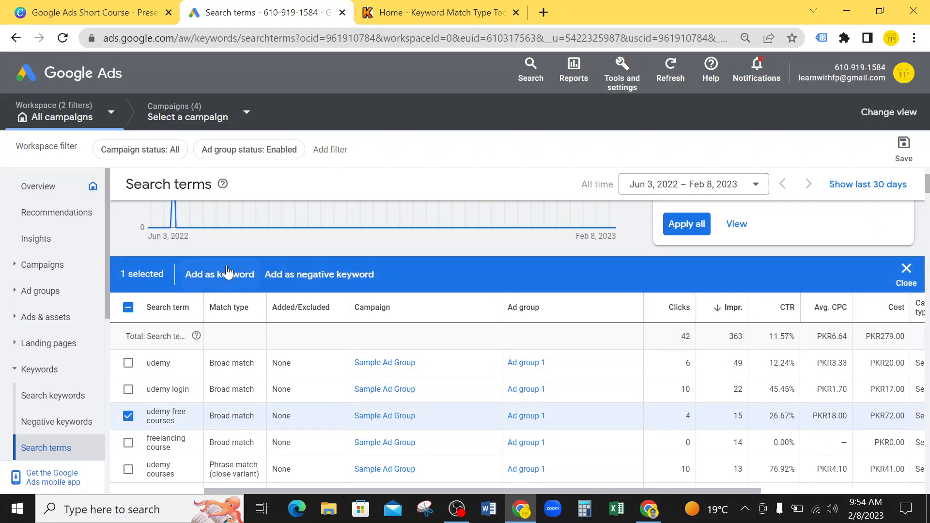
{"action": "left_click", "coordinate": [128, 416]}
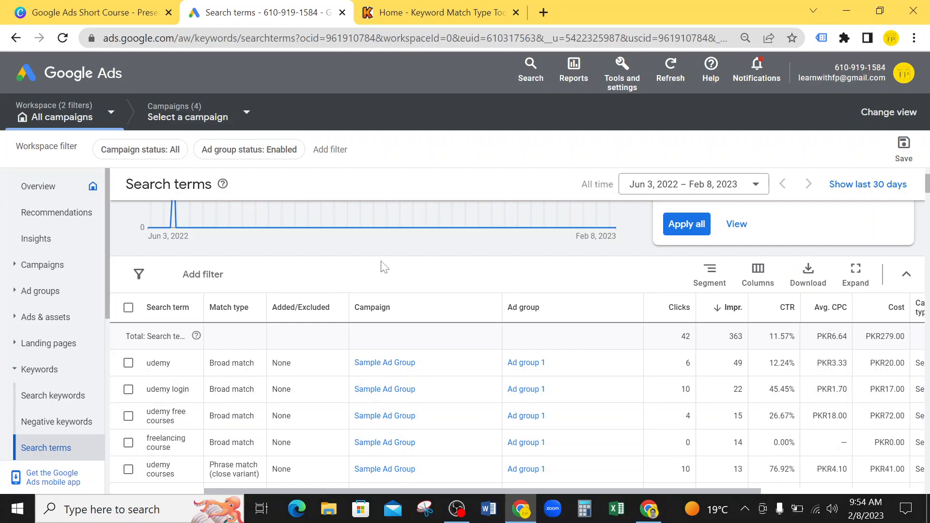
{"action": "double_click", "coordinate": [737, 442]}
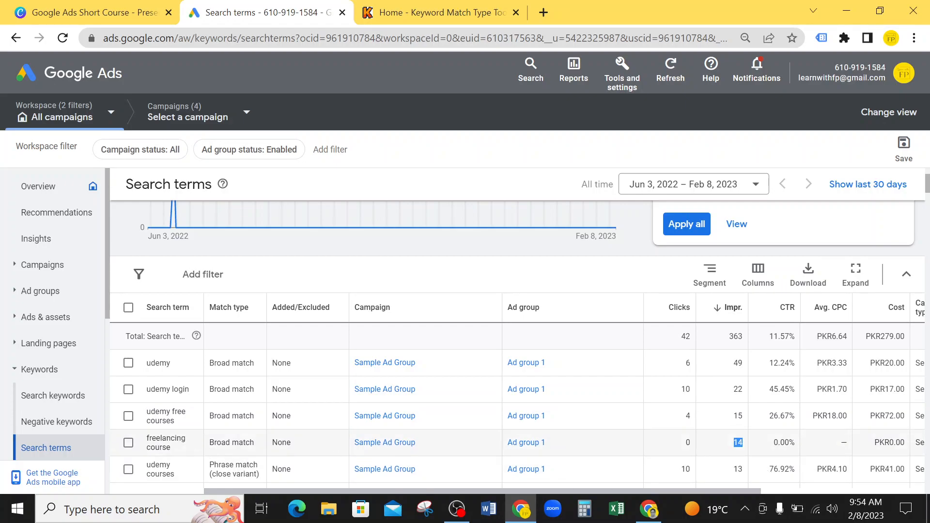
{"action": "left_click", "coordinate": [128, 443]}
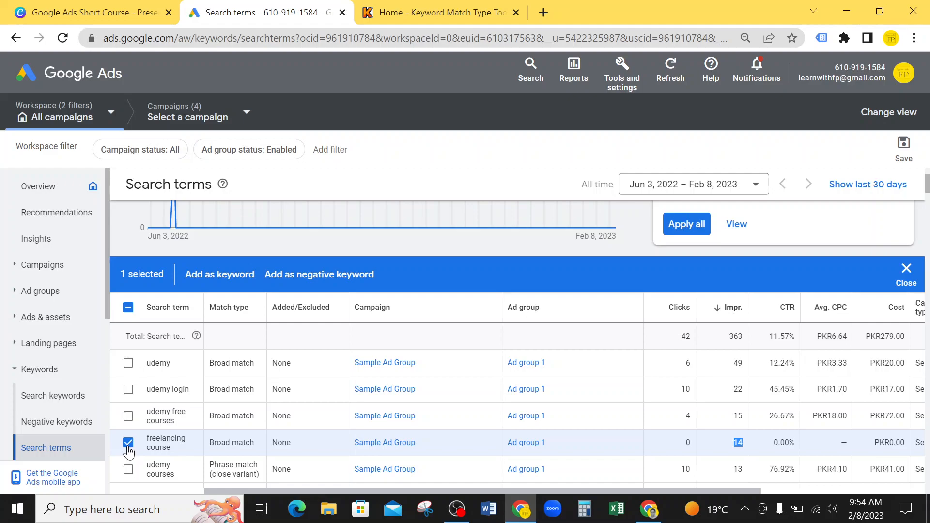
{"action": "left_click", "coordinate": [128, 444]}
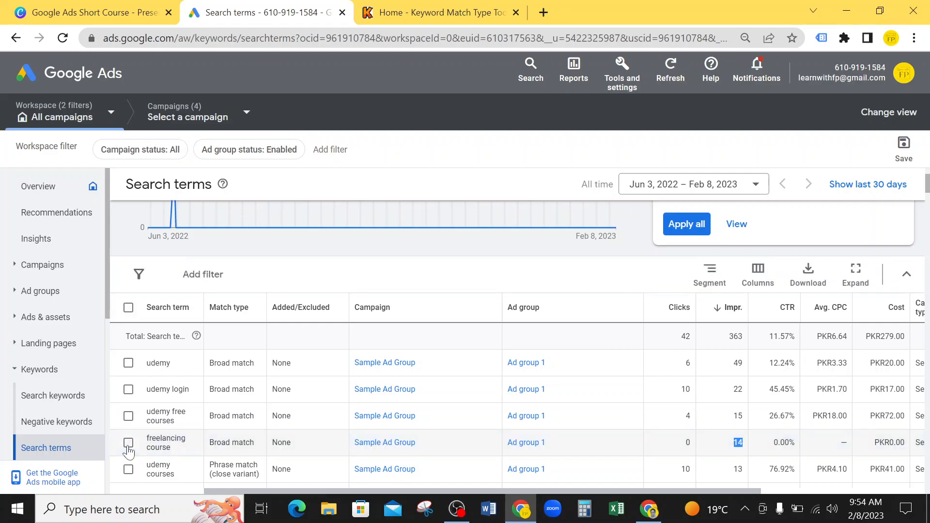
{"action": "left_click", "coordinate": [708, 275]}
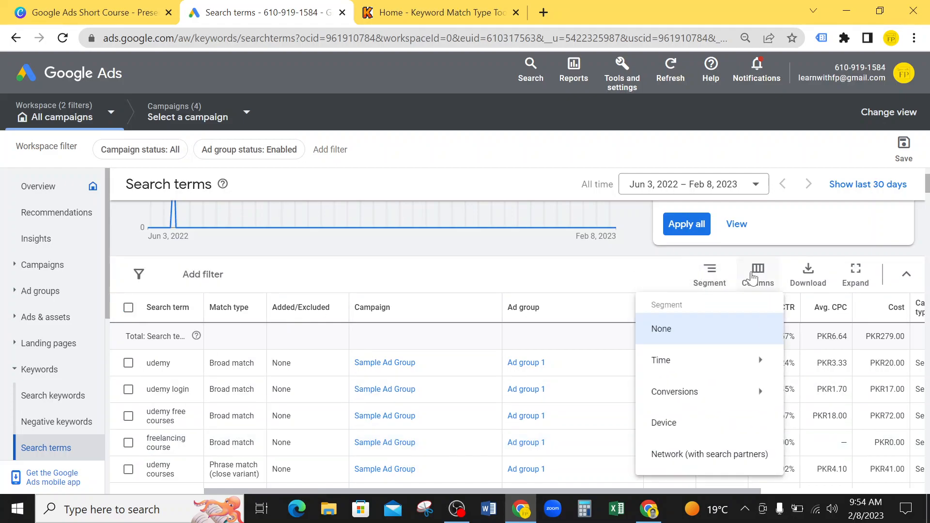
{"action": "left_click", "coordinate": [752, 274]}
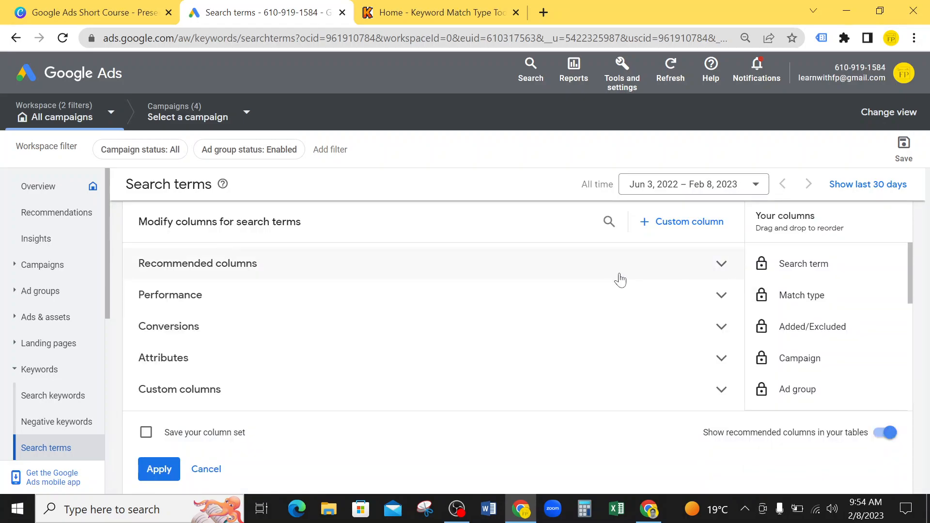
{"action": "left_click", "coordinate": [611, 222]}
{"action": "type", "text": "keyw"}
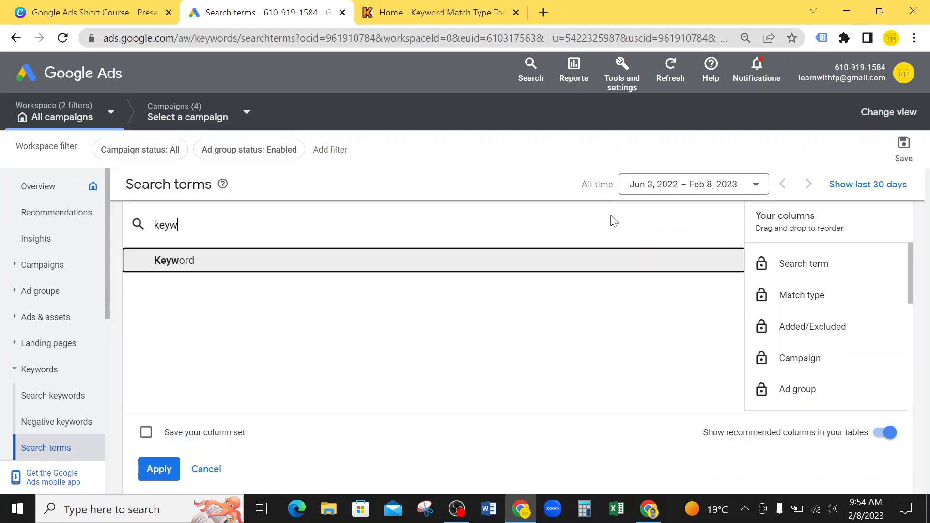
{"action": "left_click", "coordinate": [208, 470]}
{"action": "scroll", "coordinate": [216, 414], "scroll_direction": "down", "scroll_amount": 4}
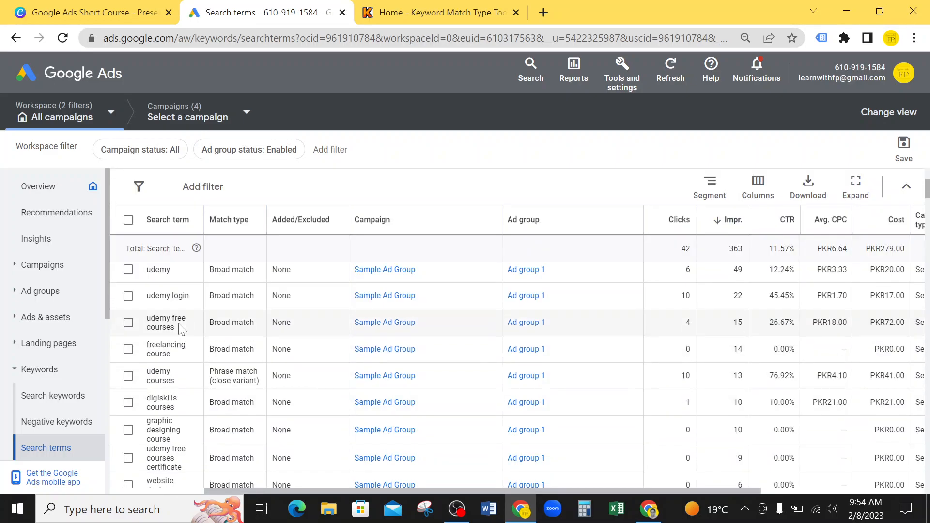
{"action": "scroll", "coordinate": [165, 280], "scroll_direction": "up", "scroll_amount": 2}
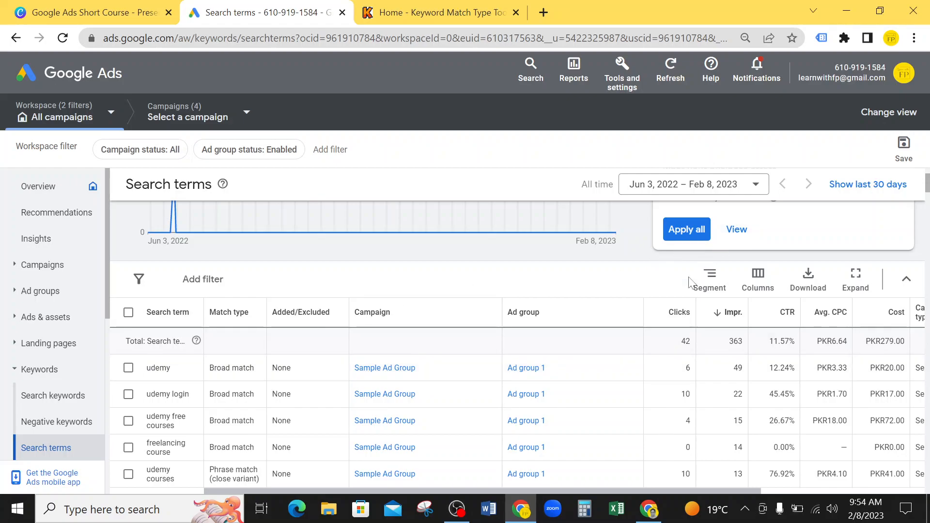
Step: Find the Keyword attribute in the column settings for search terms and include it as a column
{"action": "left_click", "coordinate": [758, 290]}
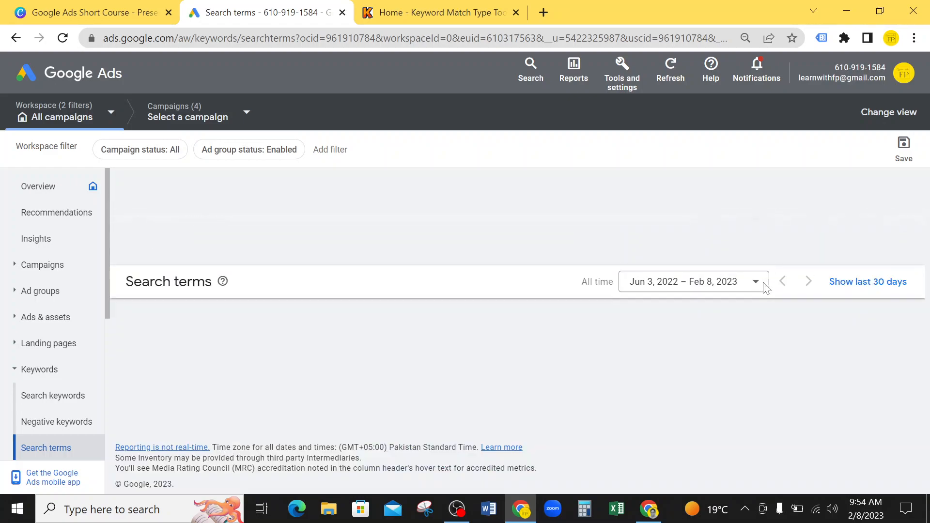
{"action": "left_click", "coordinate": [609, 222]}
{"action": "type", "text": "keywo"}
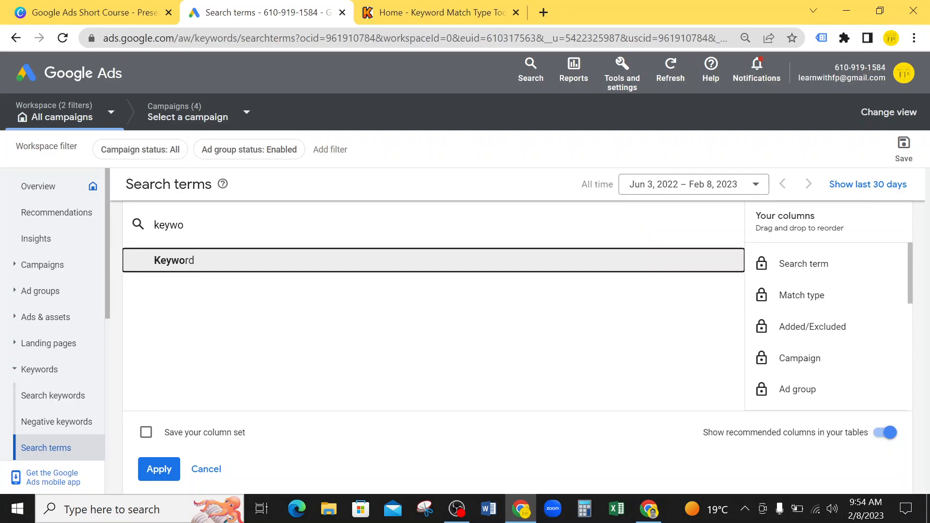
{"action": "left_click", "coordinate": [268, 265]}
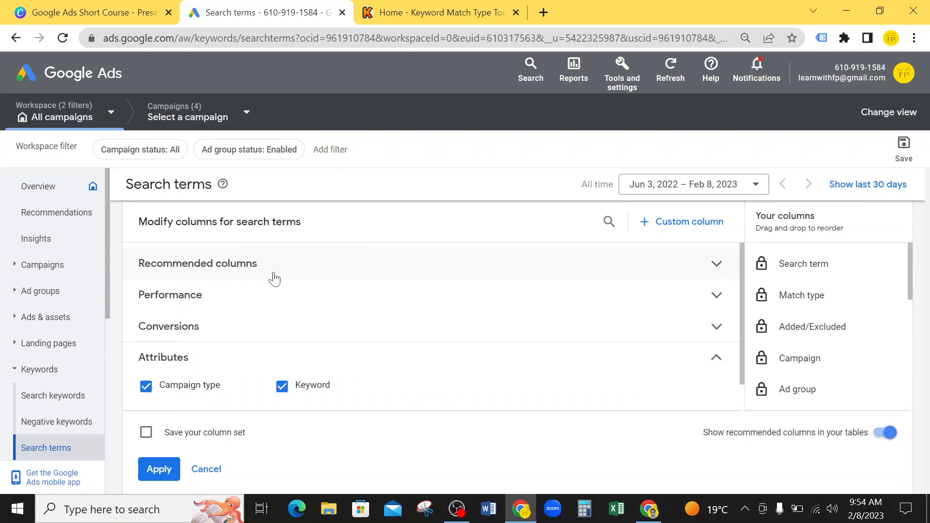
Step: Move the Keyword column up to sit directly after Ad group in the column order, and apply the column changes
{"action": "scroll", "coordinate": [856, 305], "scroll_direction": "down", "scroll_amount": 6}
{"action": "scroll", "coordinate": [841, 326], "scroll_direction": "up", "scroll_amount": 3}
{"action": "scroll", "coordinate": [825, 358], "scroll_direction": "down", "scroll_amount": 3}
{"action": "scroll", "coordinate": [814, 362], "scroll_direction": "up", "scroll_amount": 2}
{"action": "left_click_drag", "start_coordinate": [795, 367], "coordinate": [816, 264]}
{"action": "scroll", "coordinate": [807, 365], "scroll_direction": "down", "scroll_amount": 2}
{"action": "left_click_drag", "start_coordinate": [809, 351], "coordinate": [779, 299]}
{"action": "left_click", "coordinate": [159, 468]}
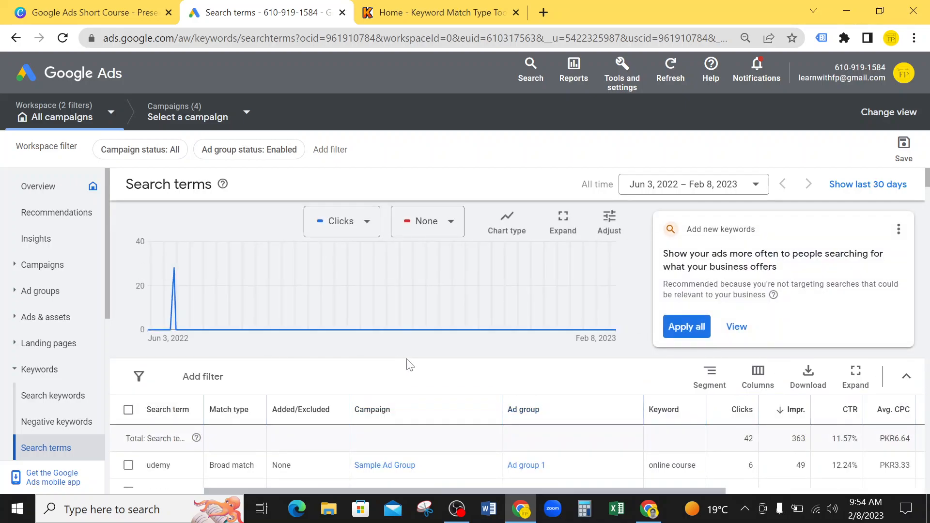
Step: Add the search term freelancing course as a keyword to Ad group 1 of Sample Ad Group
{"action": "scroll", "coordinate": [407, 364], "scroll_direction": "down", "scroll_amount": 2}
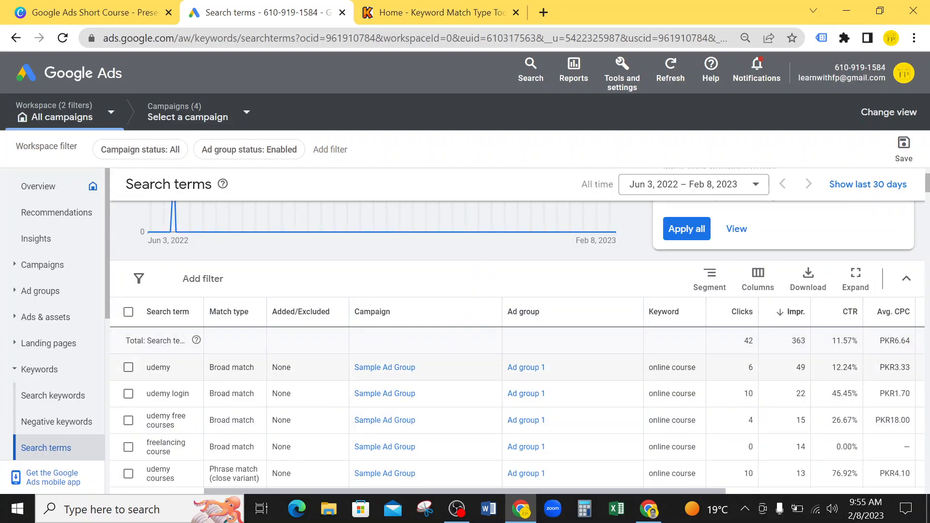
{"action": "scroll", "coordinate": [685, 270], "scroll_direction": "down", "scroll_amount": 2}
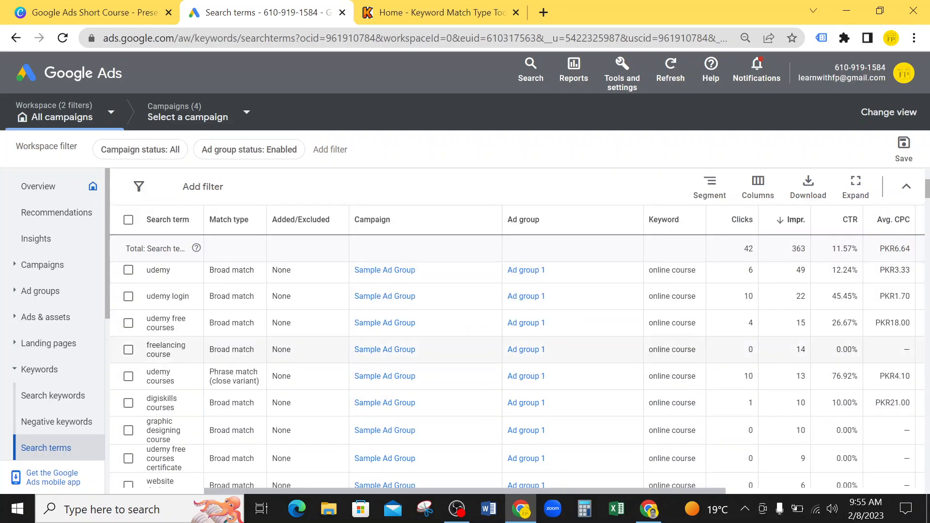
{"action": "triple_click", "coordinate": [685, 270]}
{"action": "triple_click", "coordinate": [683, 349]}
{"action": "left_click", "coordinate": [128, 351]}
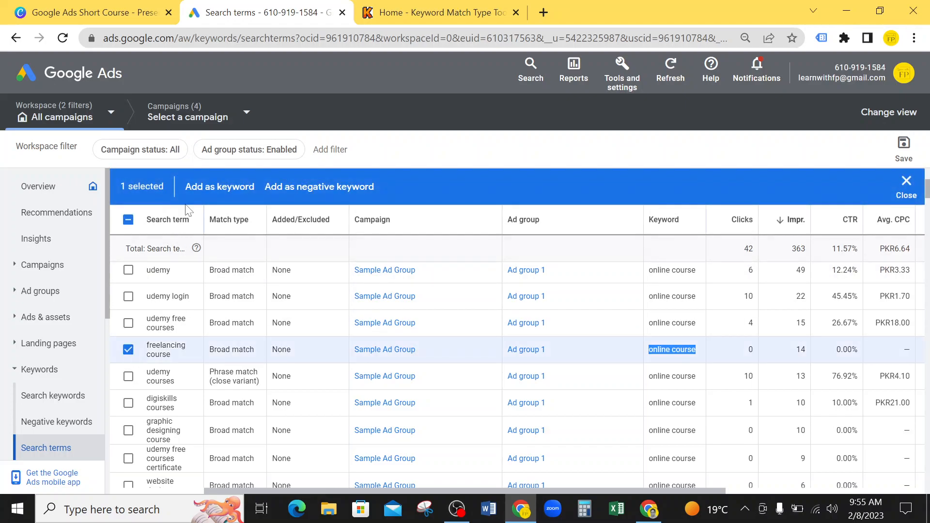
{"action": "left_click", "coordinate": [230, 192]}
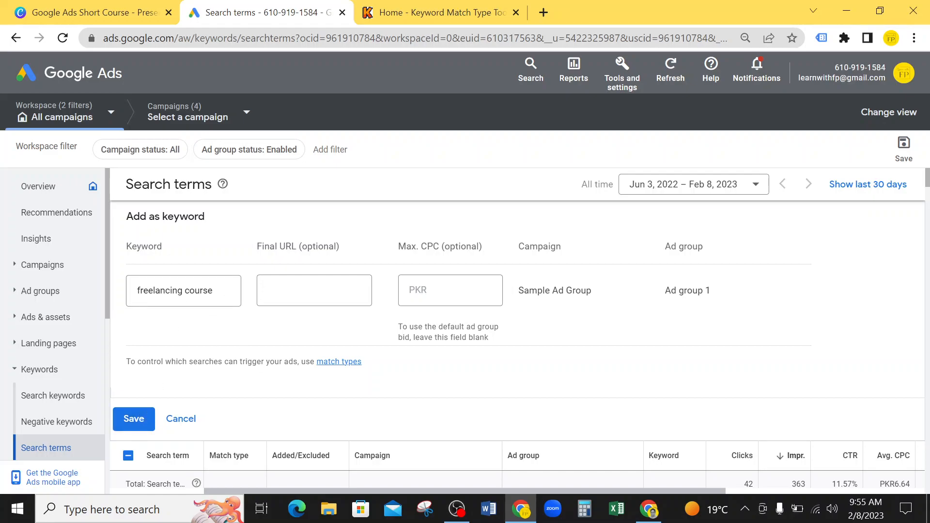
{"action": "scroll", "coordinate": [198, 327], "scroll_direction": "down", "scroll_amount": 2}
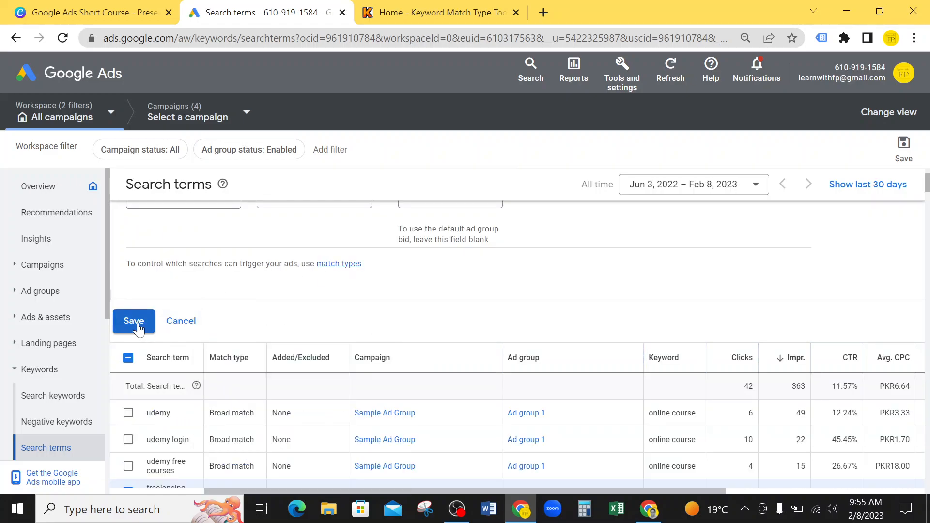
{"action": "scroll", "coordinate": [174, 320], "scroll_direction": "up", "scroll_amount": 2}
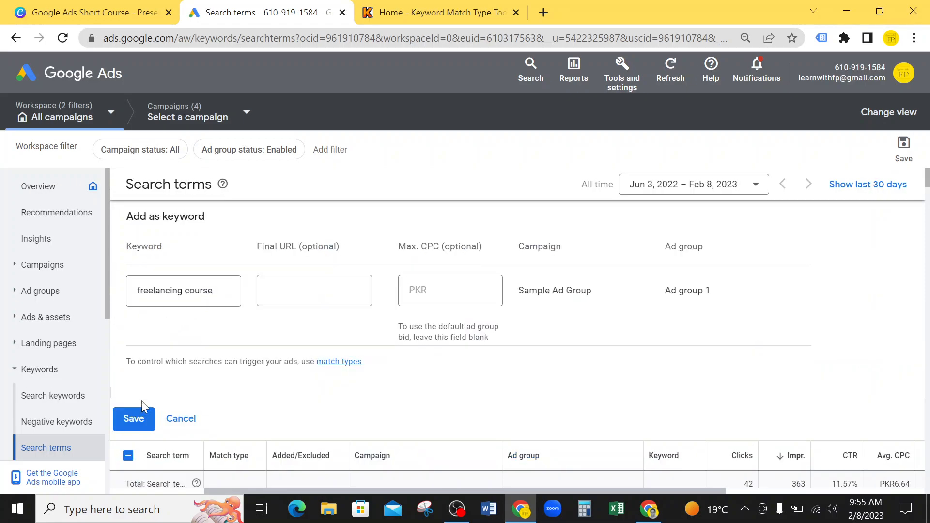
{"action": "left_click", "coordinate": [131, 418]}
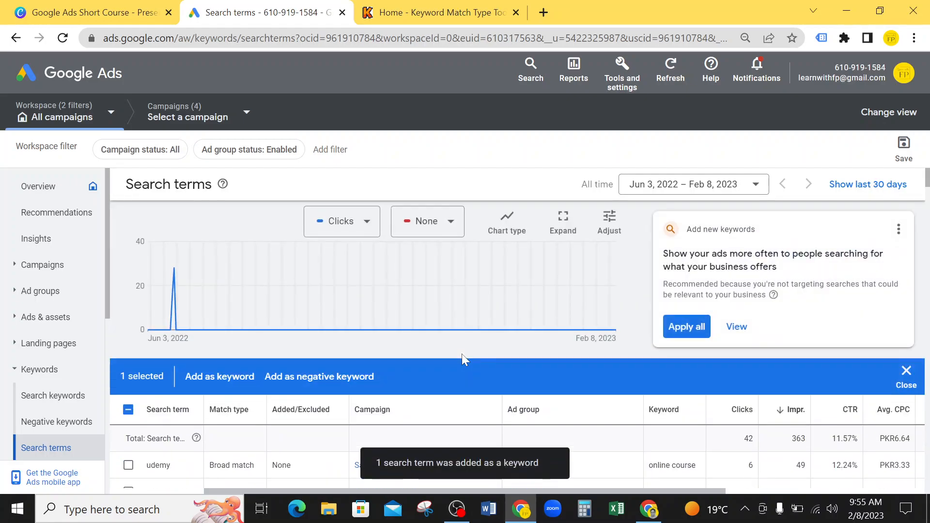
Step: Check the added status of freelancing course in the search terms, and look it up in the search keywords list
{"action": "scroll", "coordinate": [302, 377], "scroll_direction": "down", "scroll_amount": 2}
{"action": "scroll", "coordinate": [218, 469], "scroll_direction": "down", "scroll_amount": 2}
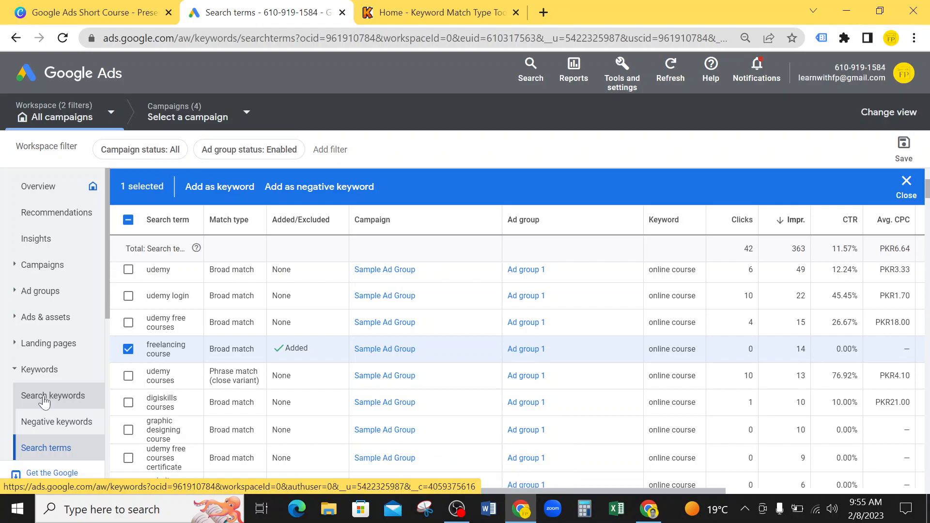
{"action": "left_click", "coordinate": [45, 398]}
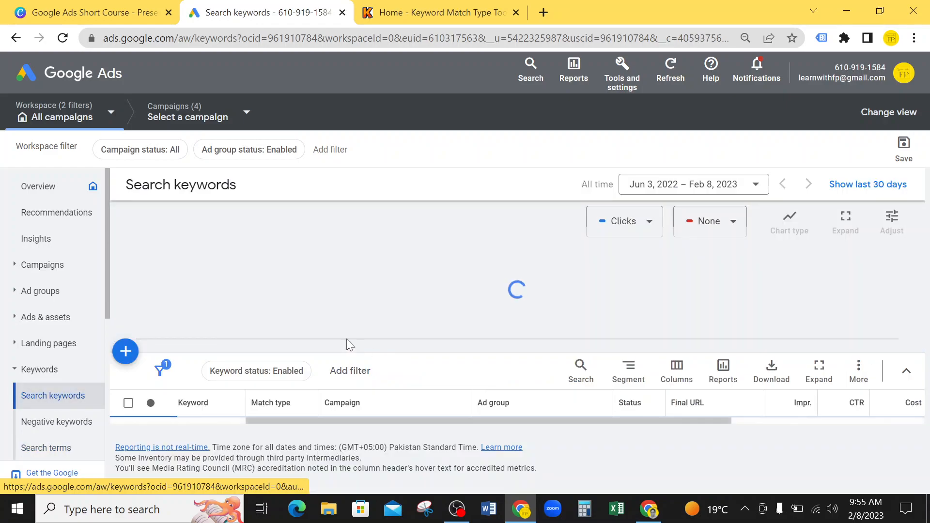
{"action": "scroll", "coordinate": [350, 345], "scroll_direction": "down", "scroll_amount": 2}
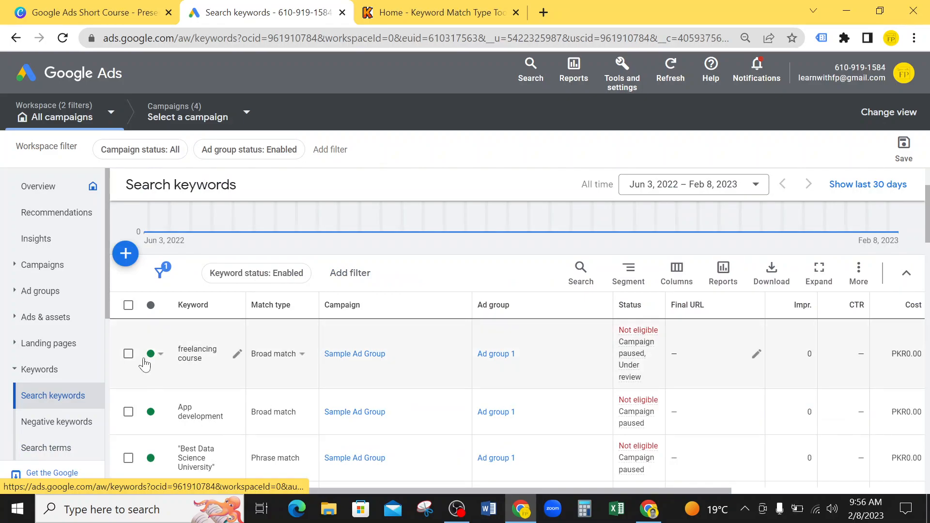
Step: Return to the search terms and add udemy free courses as an exact match negative keyword at ad group level
{"action": "left_click", "coordinate": [44, 448]}
{"action": "scroll", "coordinate": [305, 310], "scroll_direction": "down", "scroll_amount": 6}
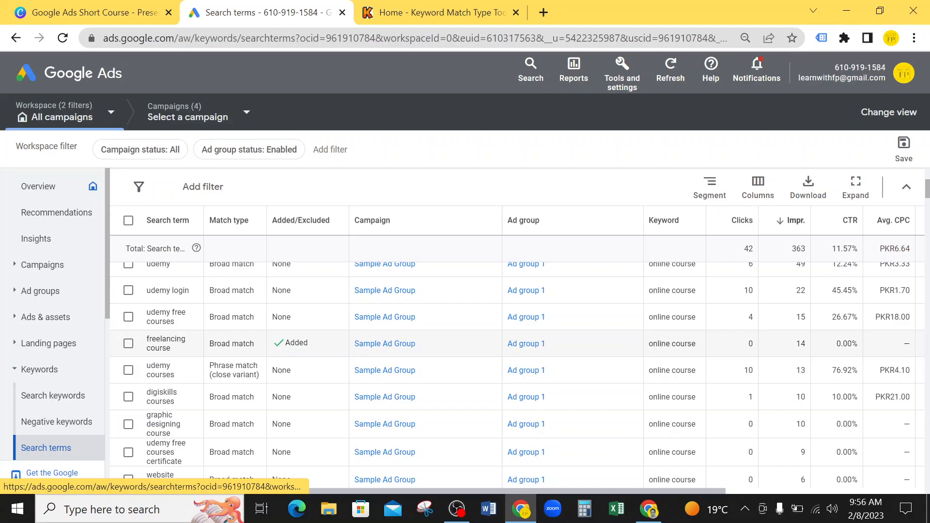
{"action": "triple_click", "coordinate": [159, 349]}
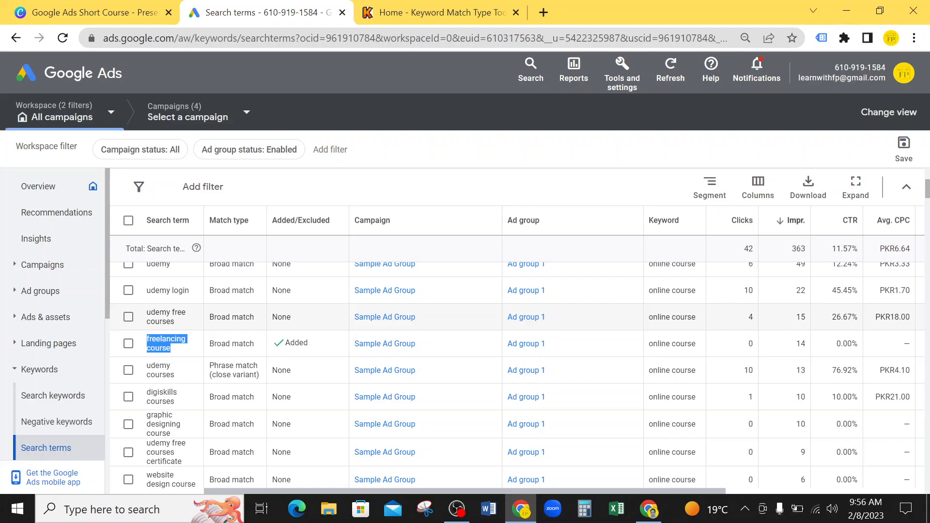
{"action": "left_click", "coordinate": [128, 318]}
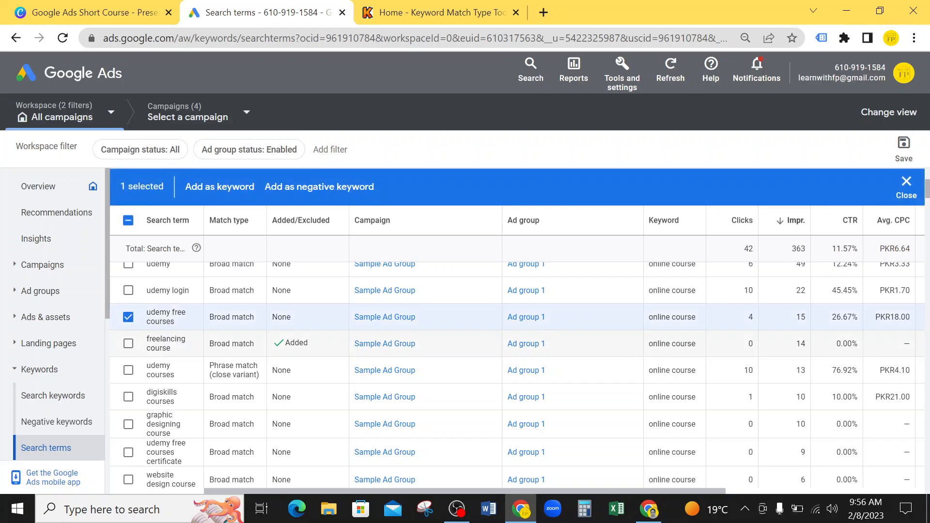
{"action": "left_click", "coordinate": [334, 193]}
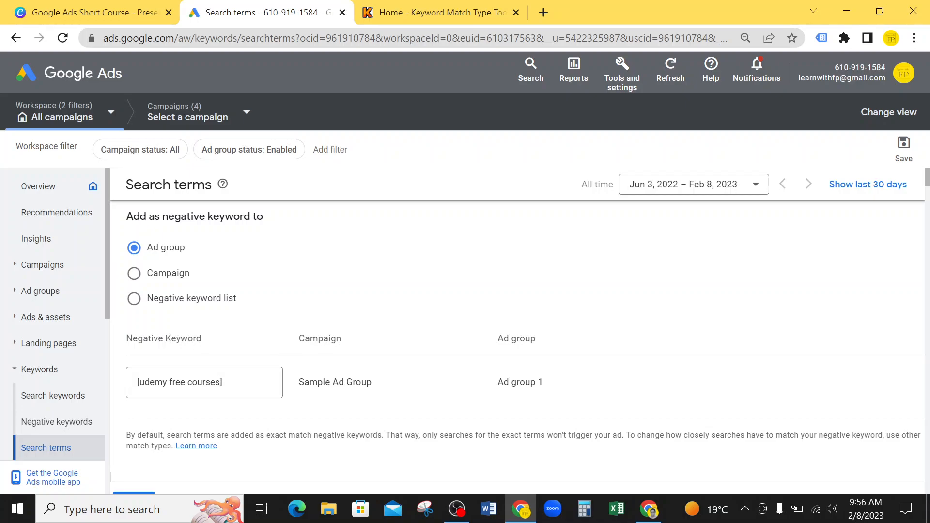
{"action": "left_click_drag", "start_coordinate": [137, 381], "coordinate": [222, 381]}
{"action": "scroll", "coordinate": [426, 291], "scroll_direction": "down", "scroll_amount": 2}
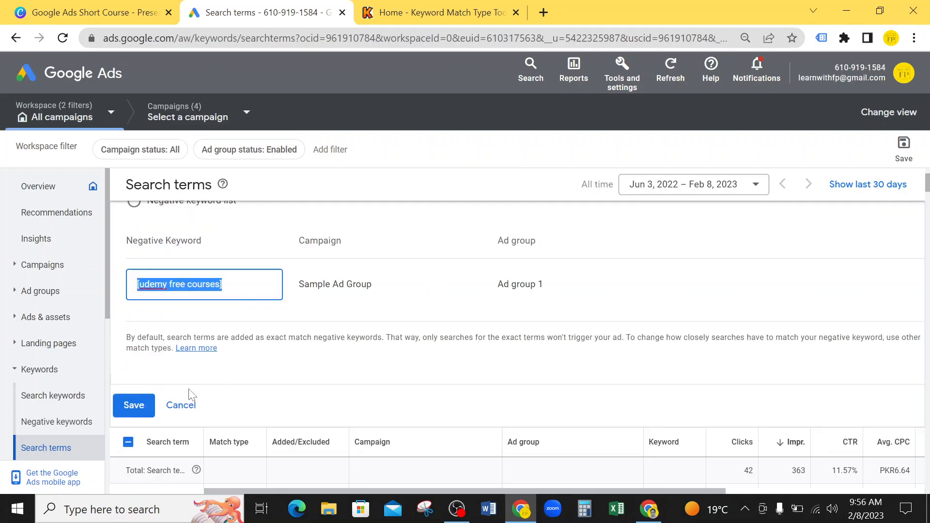
{"action": "scroll", "coordinate": [271, 360], "scroll_direction": "down", "scroll_amount": 2}
{"action": "left_click", "coordinate": [135, 307]}
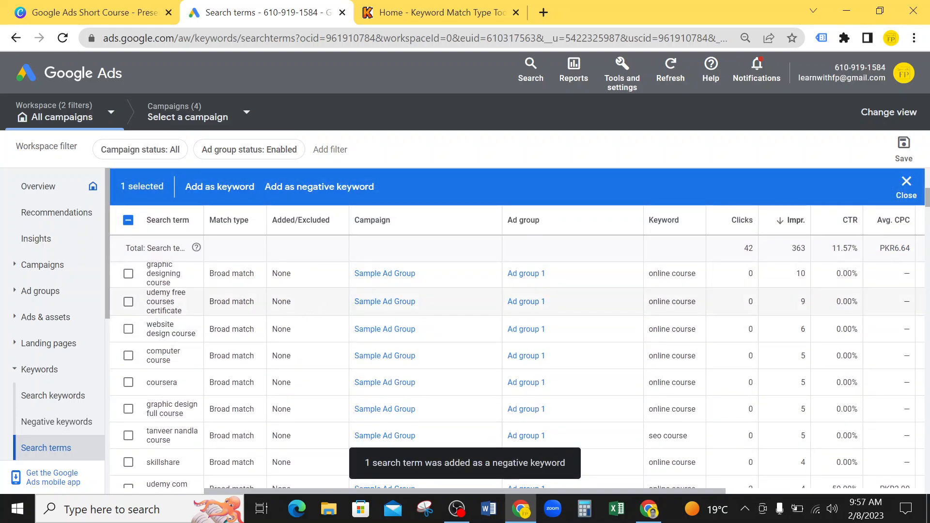
Step: Check and deselect the udemy free courses search term, and review the negative keywords and search keywords lists
{"action": "scroll", "coordinate": [281, 339], "scroll_direction": "up", "scroll_amount": 5}
{"action": "double_click", "coordinate": [301, 362]}
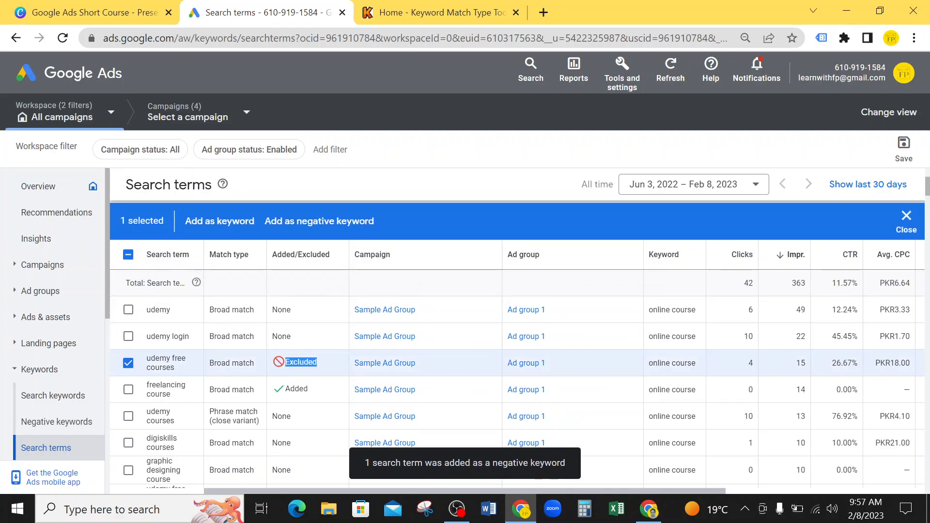
{"action": "left_click", "coordinate": [128, 363]}
{"action": "left_click", "coordinate": [63, 429]}
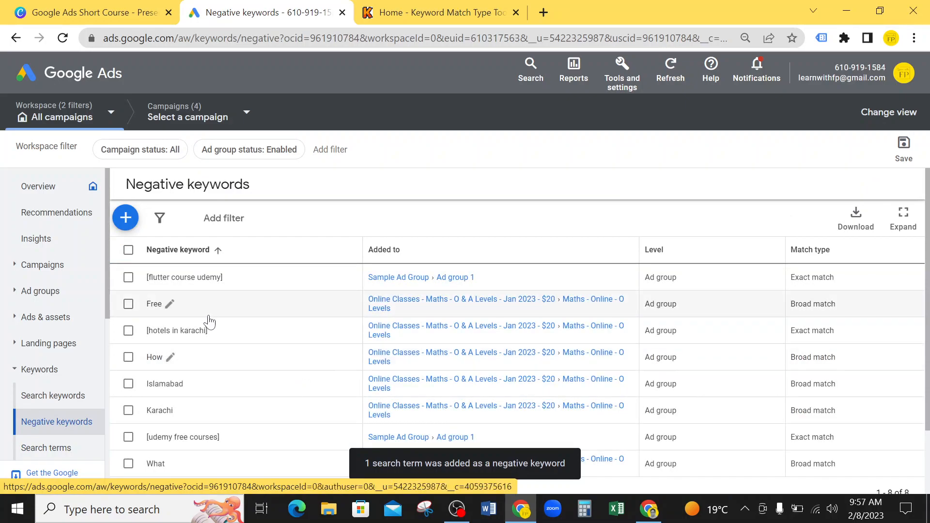
{"action": "scroll", "coordinate": [203, 330], "scroll_direction": "down", "scroll_amount": 3}
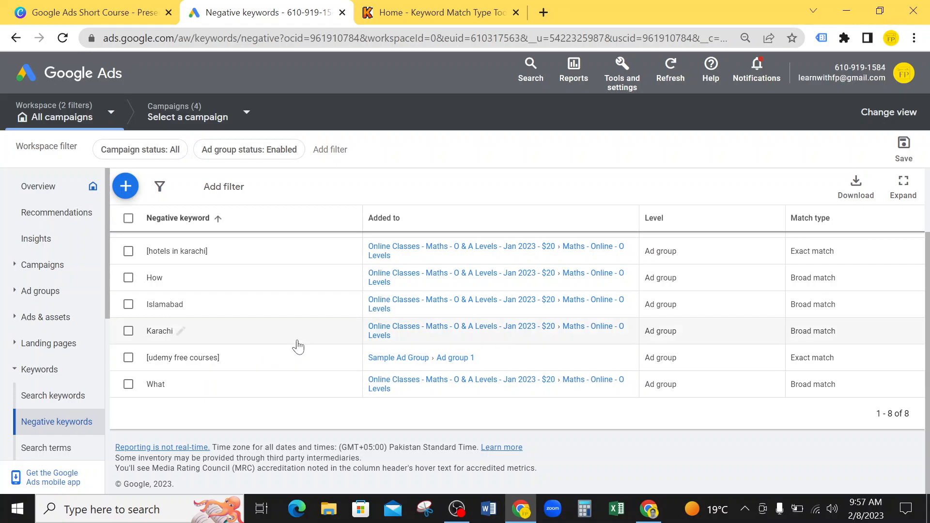
{"action": "scroll", "coordinate": [298, 347], "scroll_direction": "up", "scroll_amount": 2}
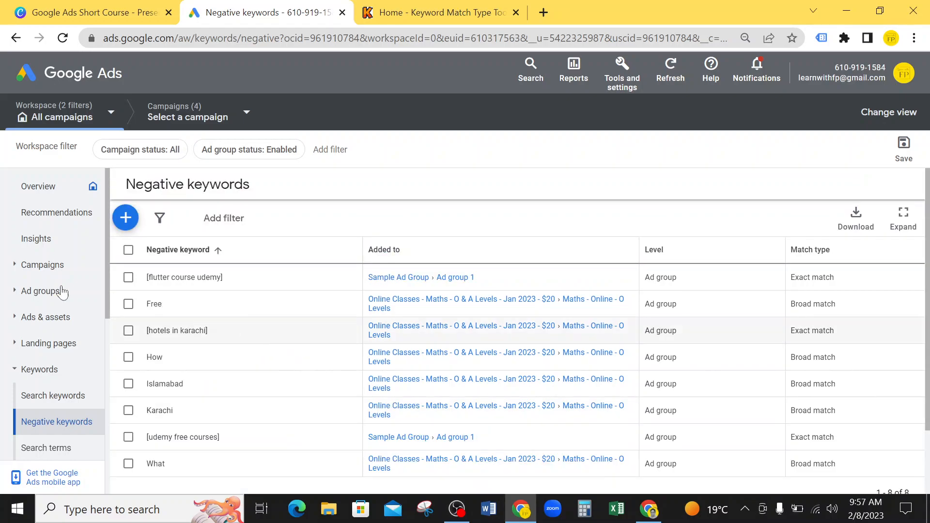
{"action": "left_click", "coordinate": [54, 387]}
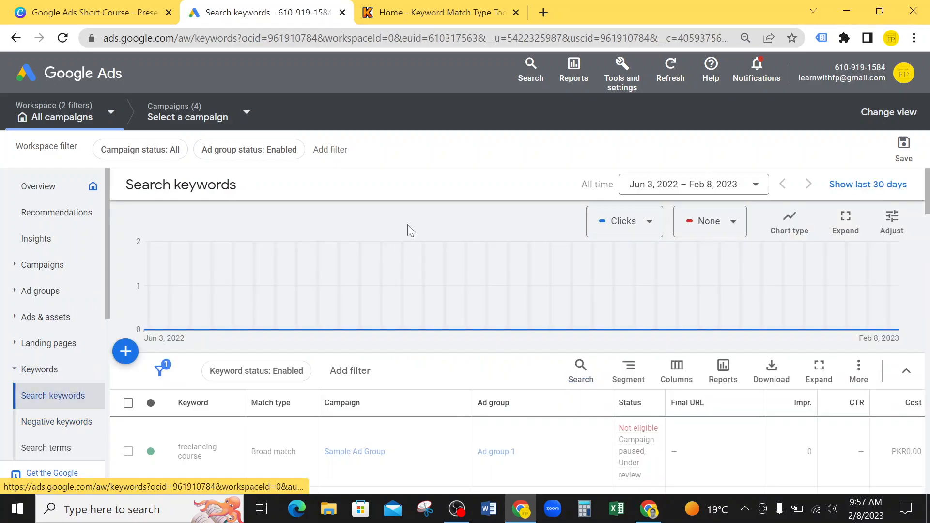
{"action": "scroll", "coordinate": [450, 358], "scroll_direction": "down", "scroll_amount": 2}
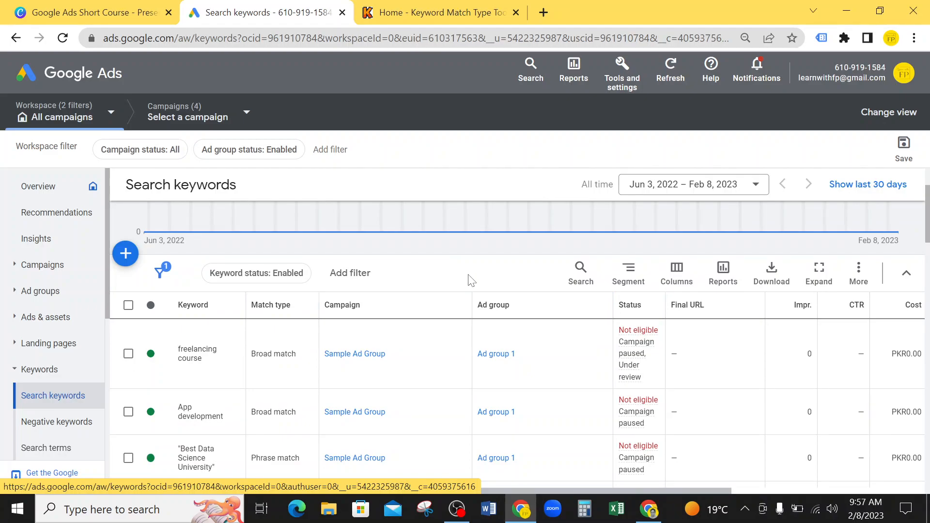
Step: Switch to Excel and create a blank workbook
{"action": "left_click", "coordinate": [617, 509]}
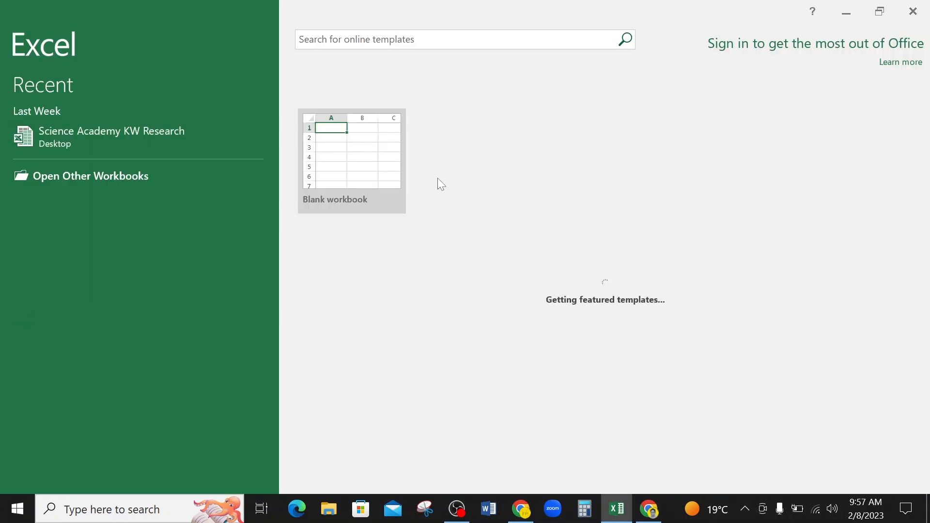
{"action": "left_click", "coordinate": [332, 160]}
{"action": "left_click", "coordinate": [333, 160]}
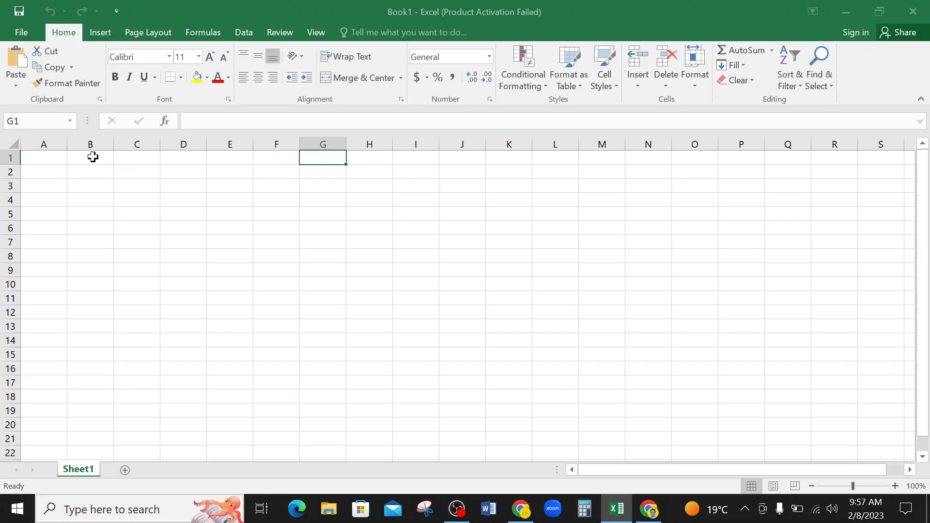
{"action": "left_click", "coordinate": [607, 400]}
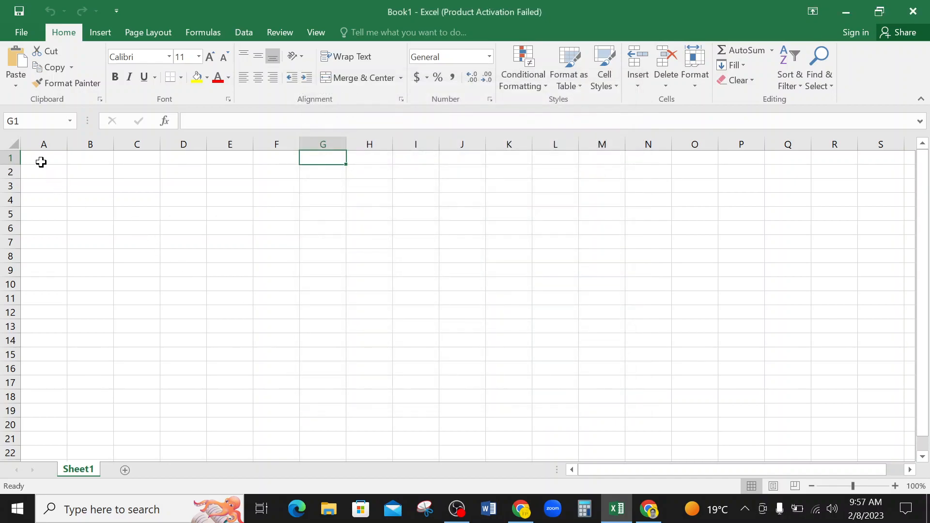
Step: Enter the keyword Chemistry Class Online O Levels in cell A1
{"action": "left_click", "coordinate": [40, 162]}
{"action": "type", "text": "Che"}
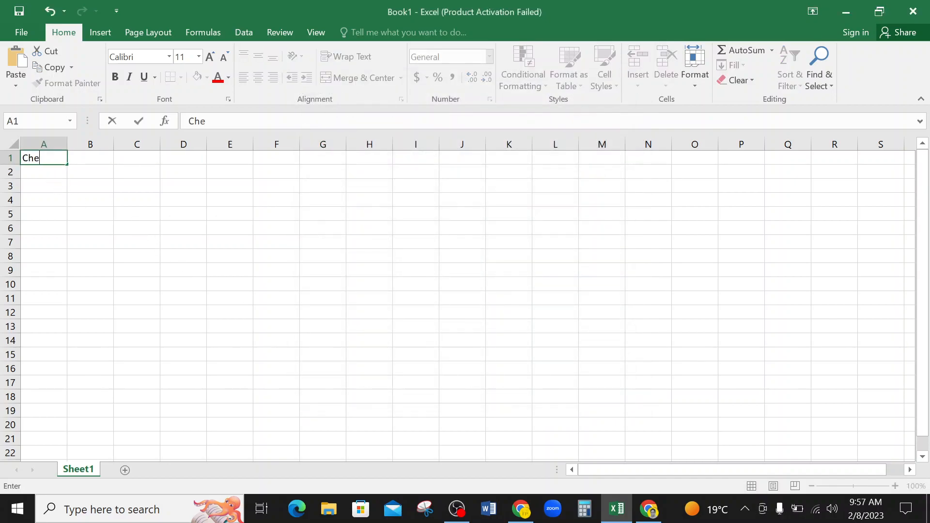
{"action": "type", "text": "mistry Class Online O Level"}
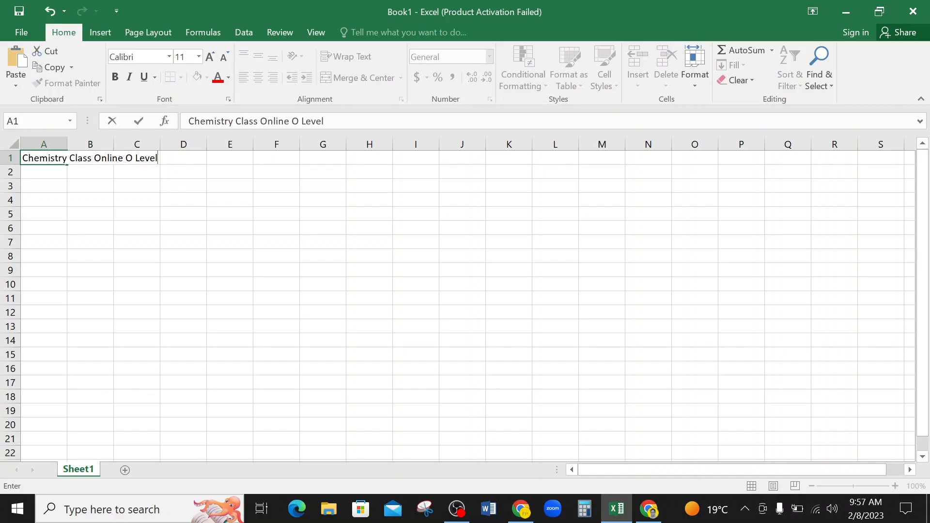
{"action": "type", "text": "s"}
{"action": "key", "text": "Return"}
Step: Enter the keyword Chemistry Class Online Cambridge in cell A2
{"action": "type", "text": "Chem"}
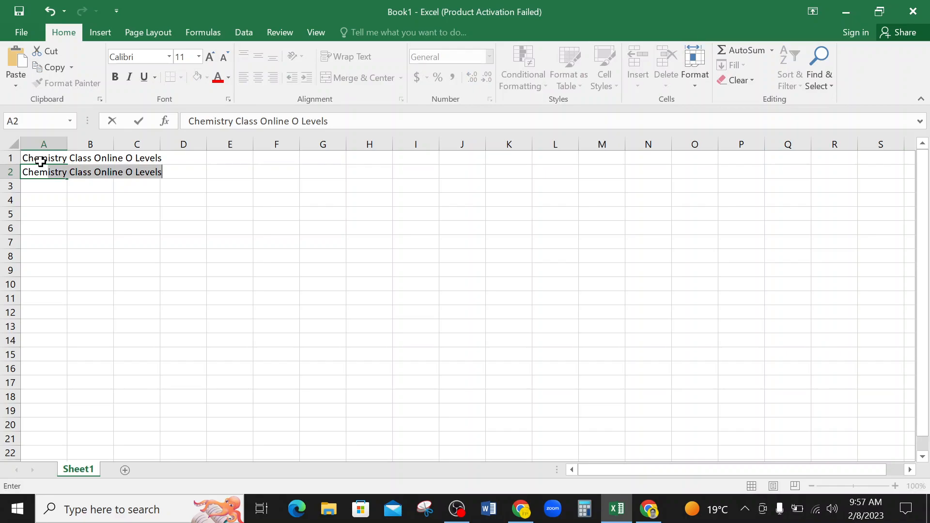
{"action": "type", "text": "istr"}
{"action": "key", "text": "BackSpace"}
{"action": "key", "text": "BackSpace"}
{"action": "type", "text": "ry Class O"}
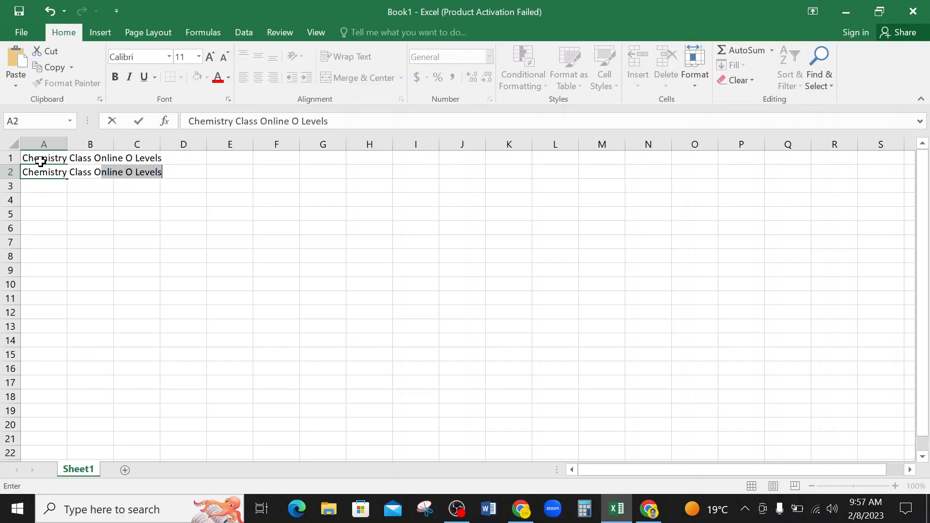
{"action": "type", "text": "nline Cambridge"}
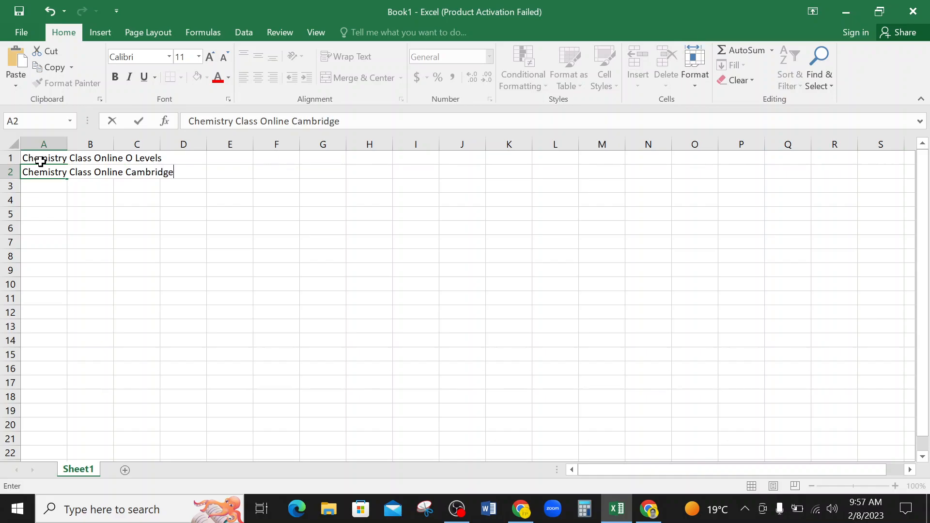
{"action": "key", "text": "Return"}
Step: Enter the keyword Online Tutor for Chemistry O Levels in cell A3
{"action": "type", "text": "Onl"}
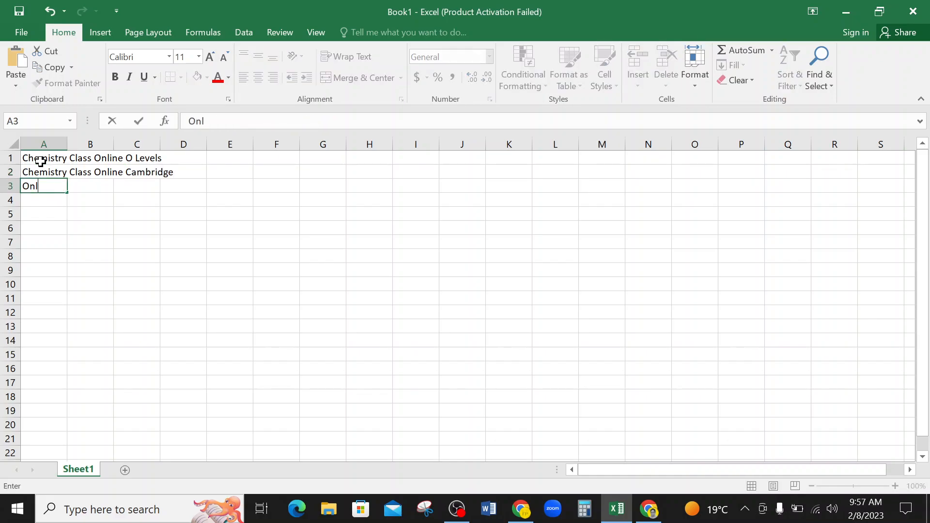
{"action": "type", "text": "ine Tutor for Chemistry"}
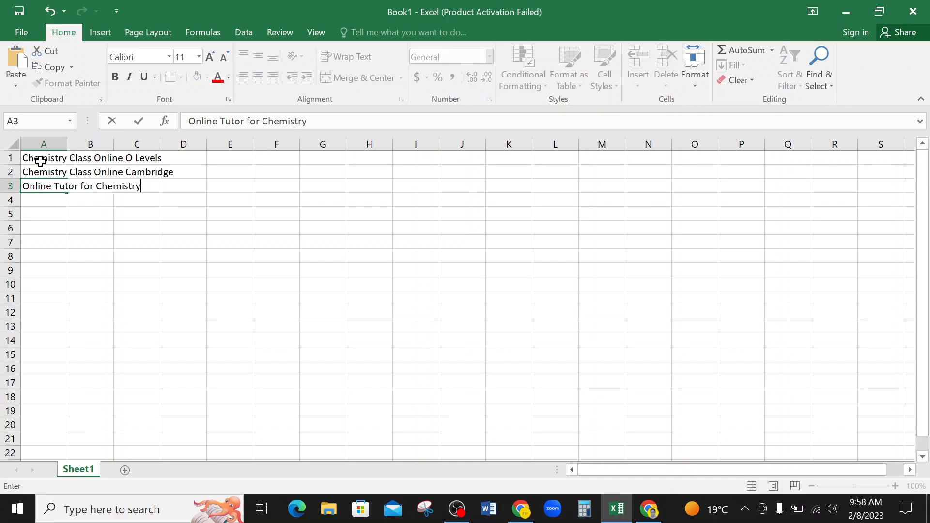
{"action": "type", "text": " O Lve"}
{"action": "key", "text": "BackSpace"}
{"action": "key", "text": "BackSpace"}
{"action": "key", "text": "BackSpace"}
{"action": "type", "text": "evels"}
{"action": "key", "text": "Return"}
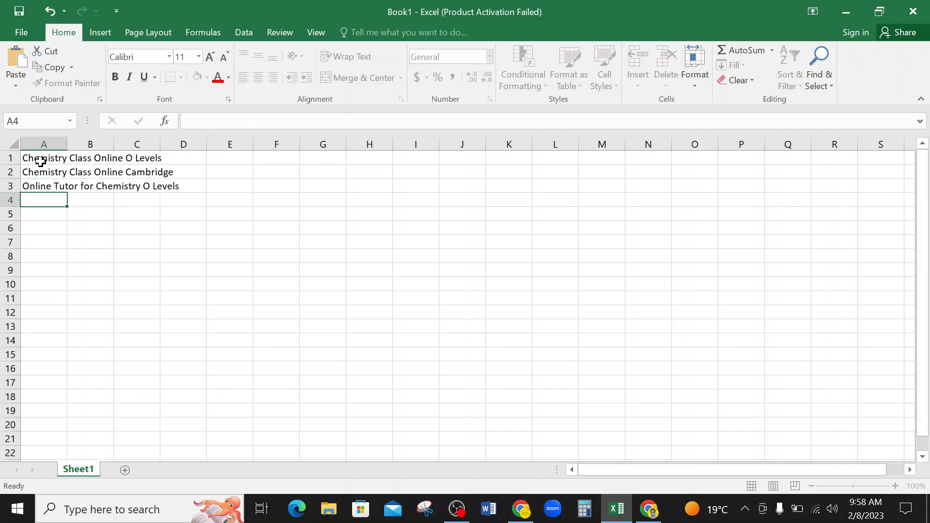
Step: Enter the keyword Chemistry Tution Academy near me in cell A4
{"action": "type", "text": "B"}
{"action": "type", "text": "hemistry"}
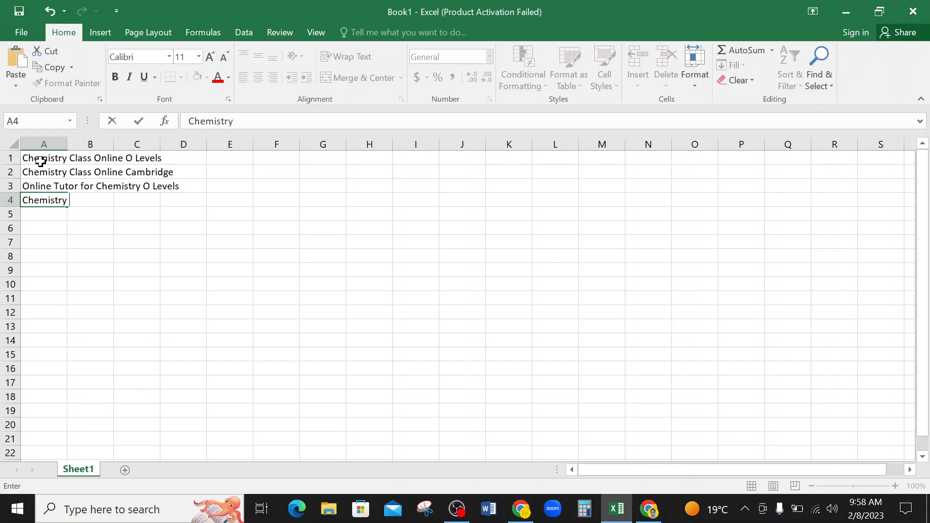
{"action": "type", "text": " Tution Academy near me"}
{"action": "key", "text": "Return"}
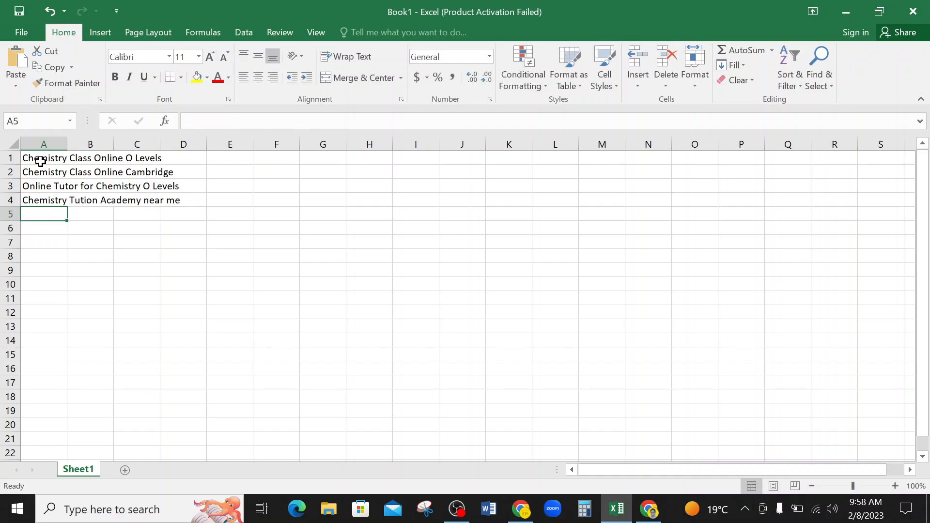
Step: Auto-fit the width of column A to its keywords and select cells A1 to A4
{"action": "double_click", "coordinate": [67, 144]}
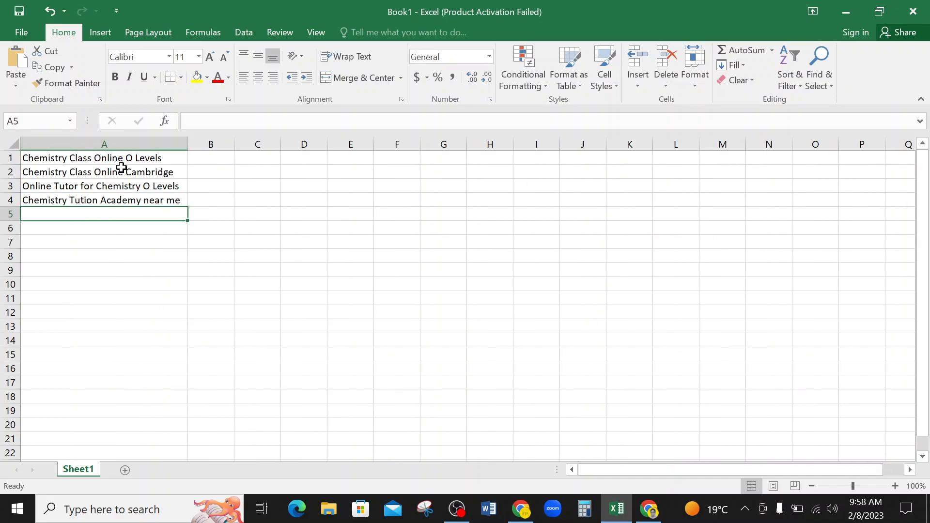
{"action": "left_click_drag", "start_coordinate": [162, 157], "coordinate": [152, 199]}
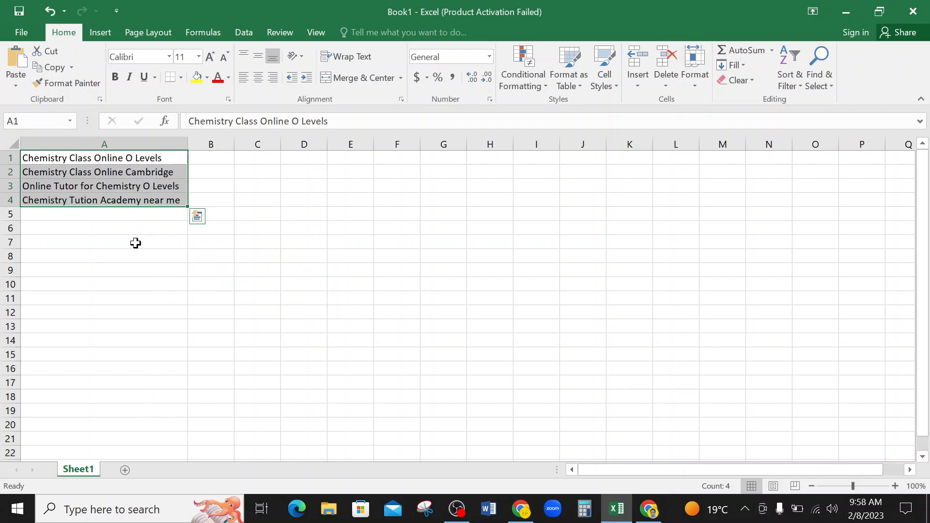
{"action": "scroll", "coordinate": [135, 243], "scroll_direction": "down", "scroll_amount": 14}
{"action": "left_click", "coordinate": [137, 270]}
{"action": "left_click", "coordinate": [125, 341]}
{"action": "left_click", "coordinate": [125, 199]}
{"action": "scroll", "coordinate": [117, 309], "scroll_direction": "up", "scroll_amount": 14}
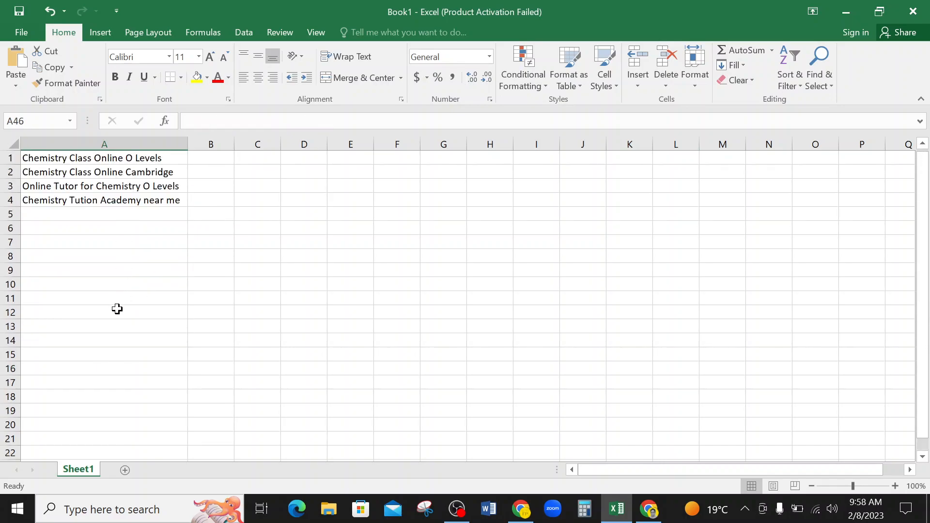
{"action": "double_click", "coordinate": [169, 200]}
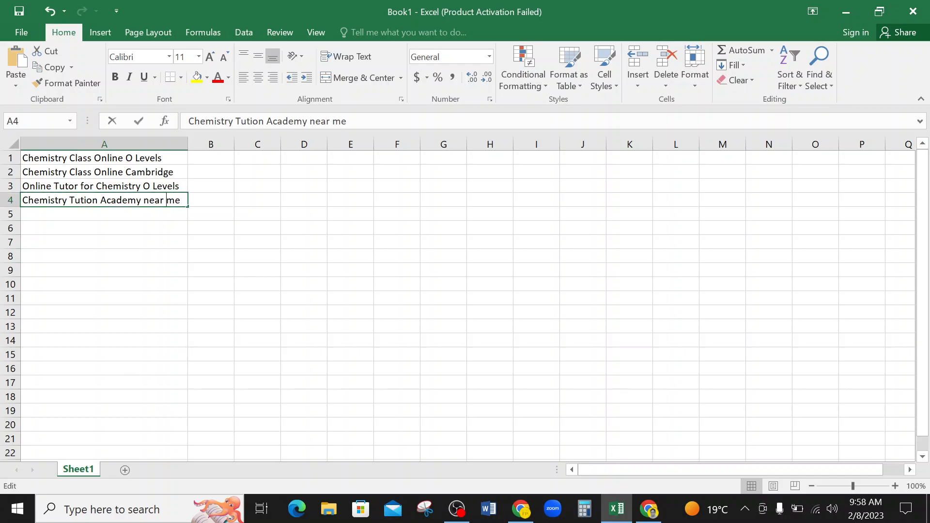
Step: Enter the exact-match keyword [Chemistry Class Online] in cell A5 as a trial and clear the cell
{"action": "double_click", "coordinate": [94, 216]}
{"action": "type", "text": "[Chesmistry"}
{"action": "key", "text": "BackSpace"}
{"action": "key", "text": "BackSpace"}
{"action": "key", "text": "BackSpace"}
{"action": "key", "text": "BackSpace"}
{"action": "key", "text": "BackSpace"}
{"action": "key", "text": "BackSpace"}
{"action": "key", "text": "BackSpace"}
{"action": "type", "text": "mistr"}
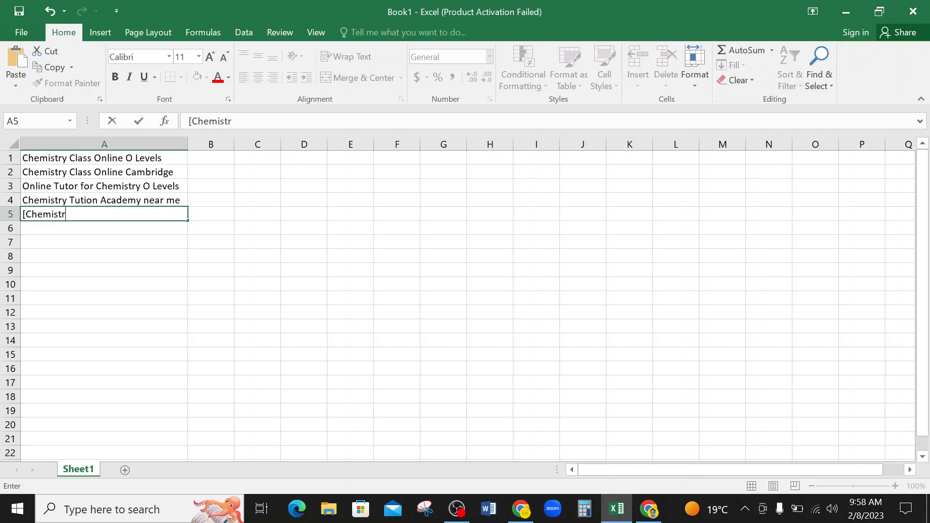
{"action": "type", "text": "y Class Online"}
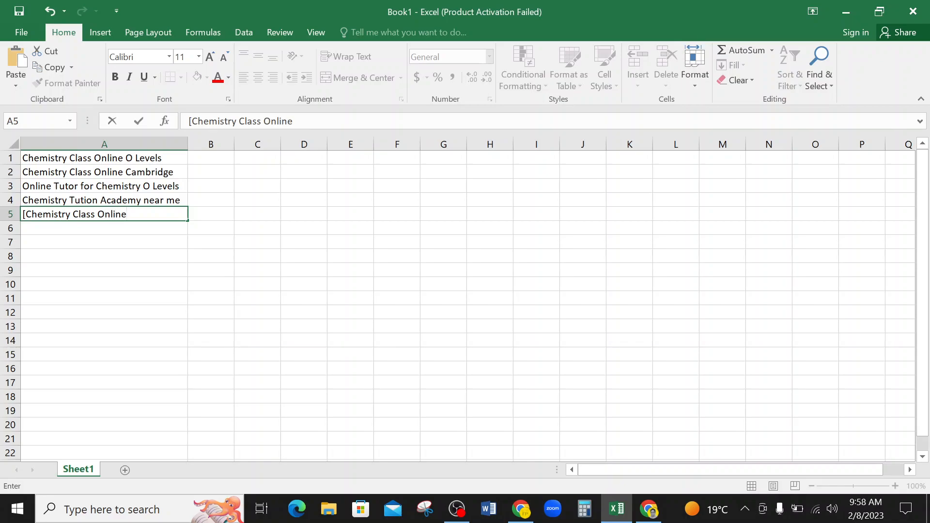
{"action": "key", "text": "Return"}
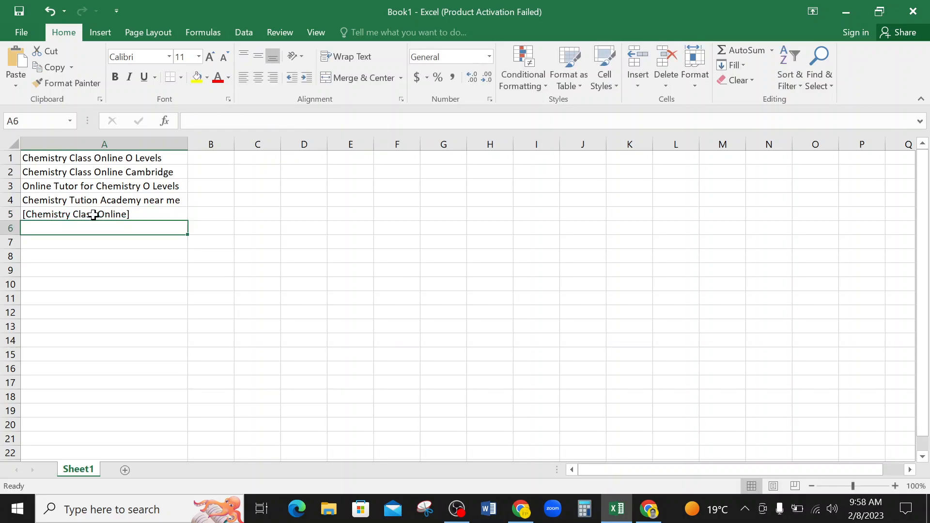
{"action": "left_click", "coordinate": [93, 214]}
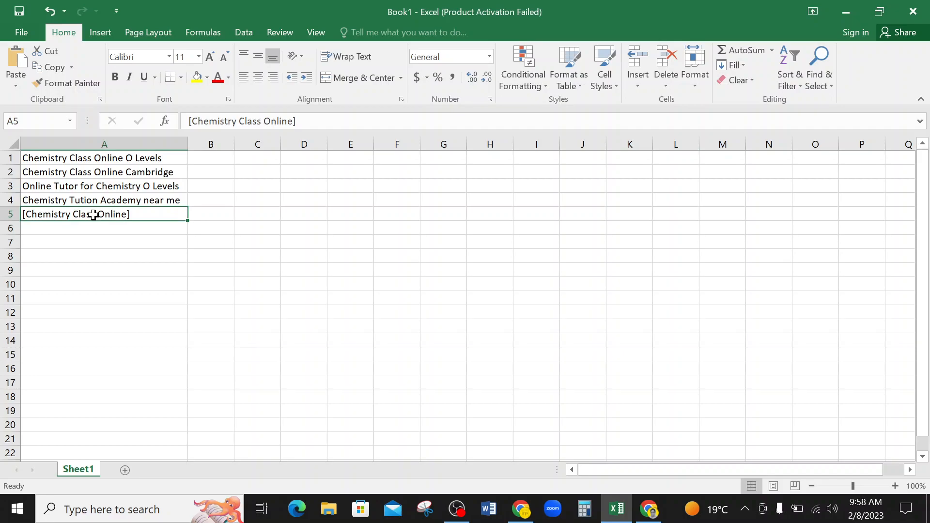
{"action": "key", "text": "Delete"}
Step: Copy the four chemistry keywords in cells A1 to A4
{"action": "left_click_drag", "start_coordinate": [117, 201], "coordinate": [113, 159]}
{"action": "right_click", "coordinate": [113, 158]}
{"action": "left_click", "coordinate": [145, 187]}
Step: Switch to the Keyword Match Type Tool in Chrome and replace the hotel keywords in the first word list with the copied chemistry keywords
{"action": "mouse_move", "coordinate": [536, 512]}
{"action": "left_click", "coordinate": [522, 436]}
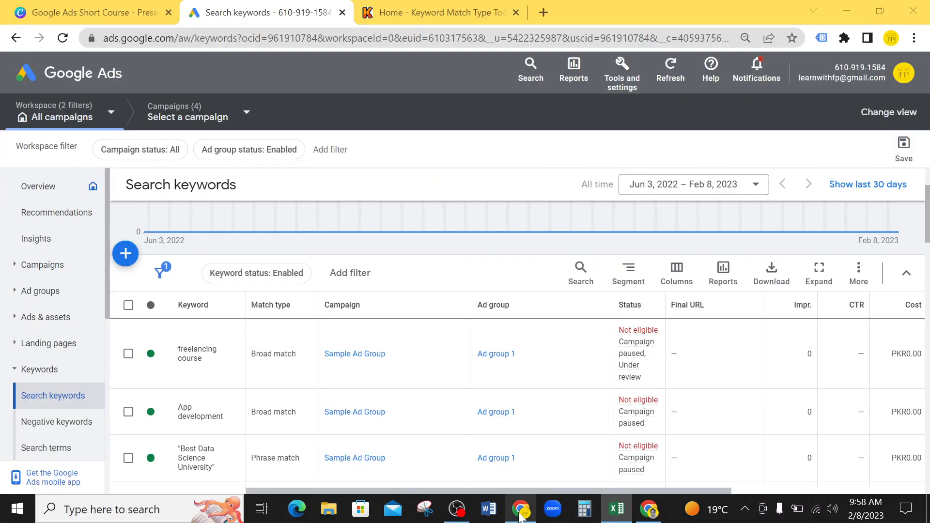
{"action": "left_click", "coordinate": [465, 7]}
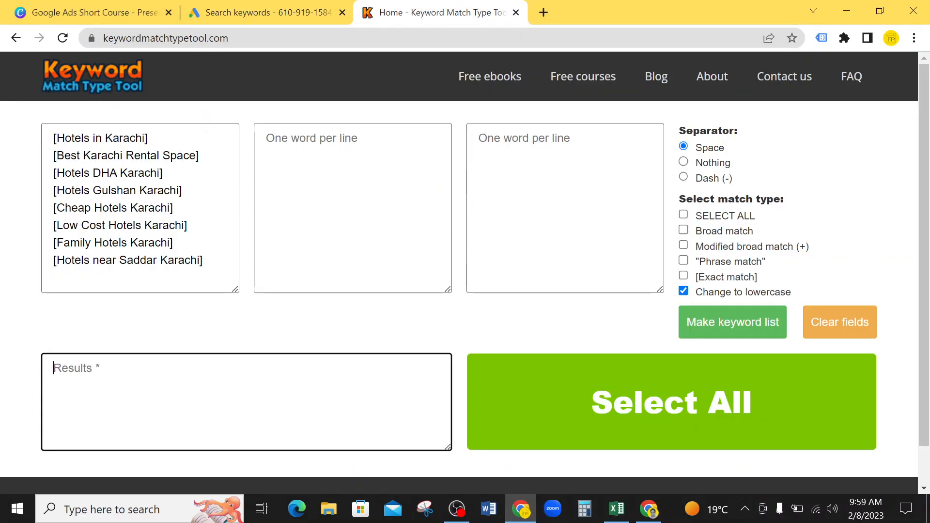
{"action": "left_click_drag", "start_coordinate": [54, 191], "coordinate": [184, 190]}
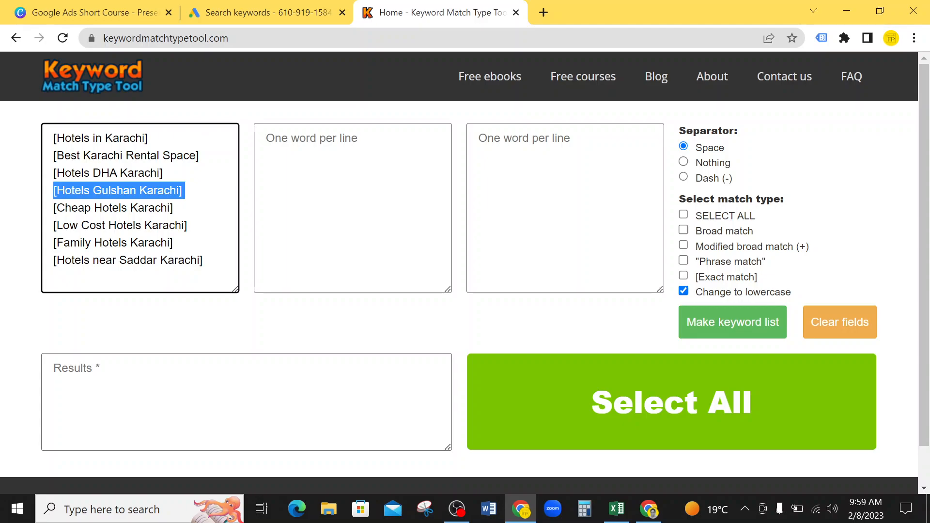
{"action": "left_click", "coordinate": [24, 189]}
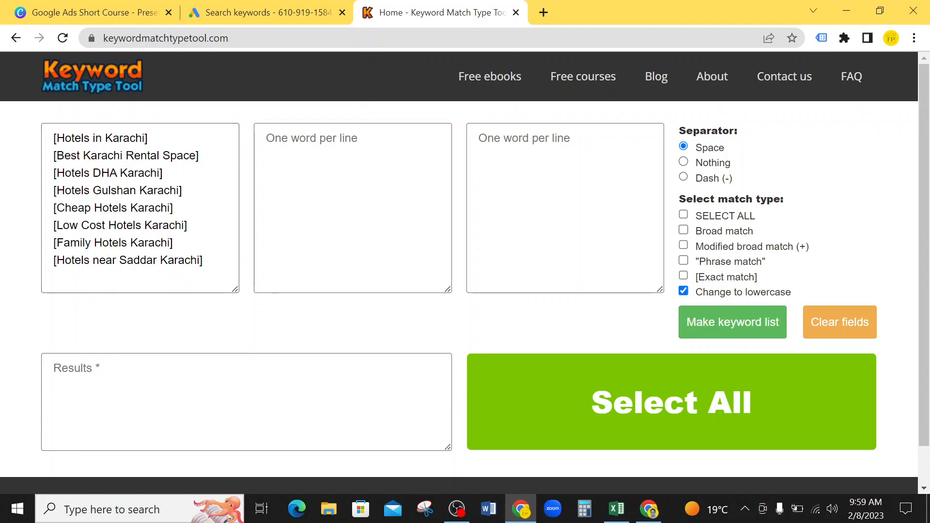
{"action": "key", "text": "ctrl+a"}
{"action": "double_click", "coordinate": [110, 208]}
{"action": "key", "text": "ctrl+a"}
{"action": "key", "text": "BackSpace"}
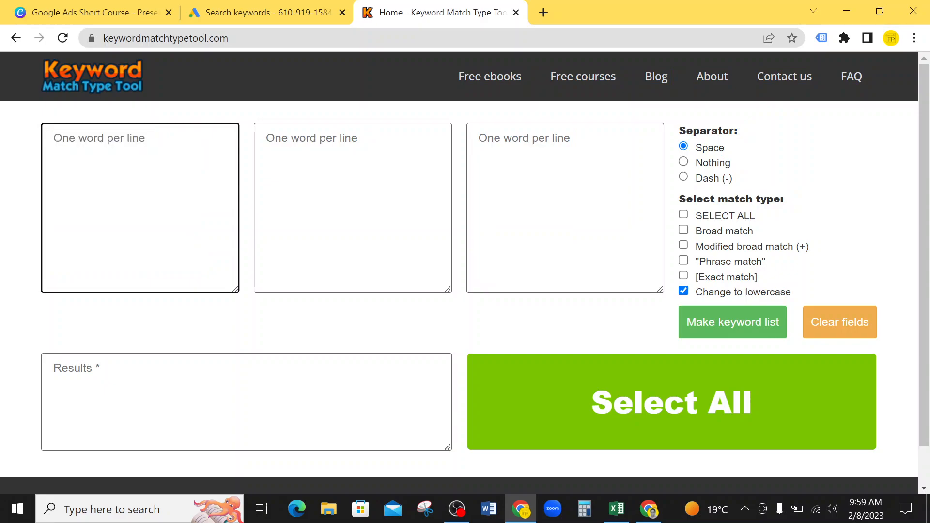
{"action": "key", "text": "ctrl+v"}
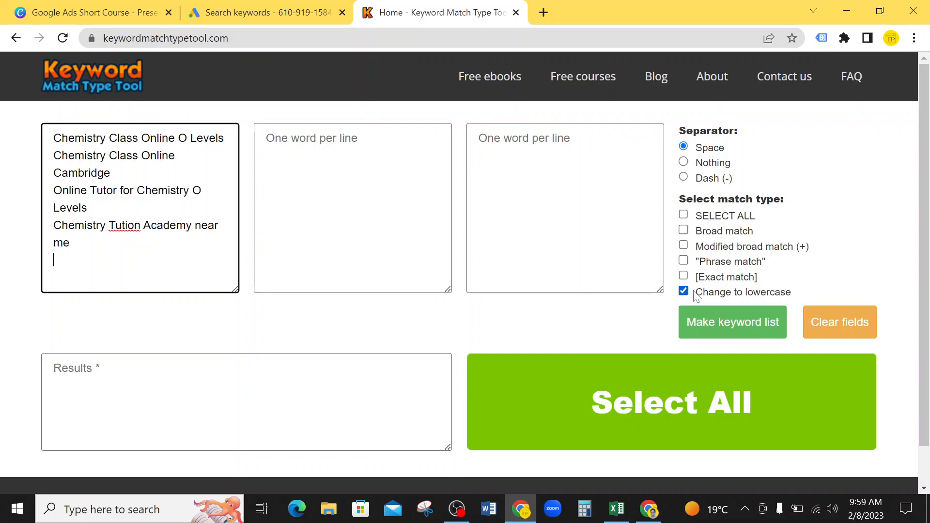
Step: Generate the keyword list with the exact match type and without conversion to lowercase
{"action": "left_click", "coordinate": [824, 288]}
{"action": "left_click", "coordinate": [684, 291]}
{"action": "left_click", "coordinate": [684, 276]}
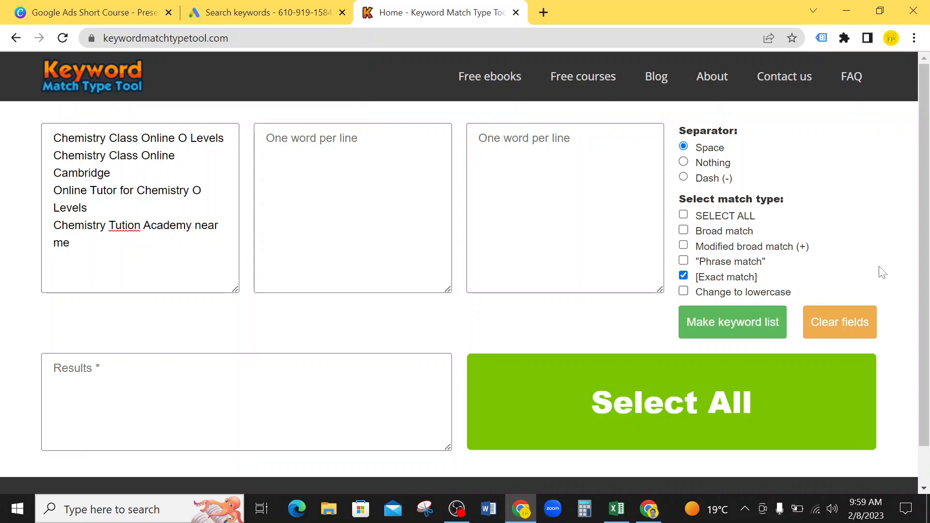
{"action": "left_click", "coordinate": [740, 328]}
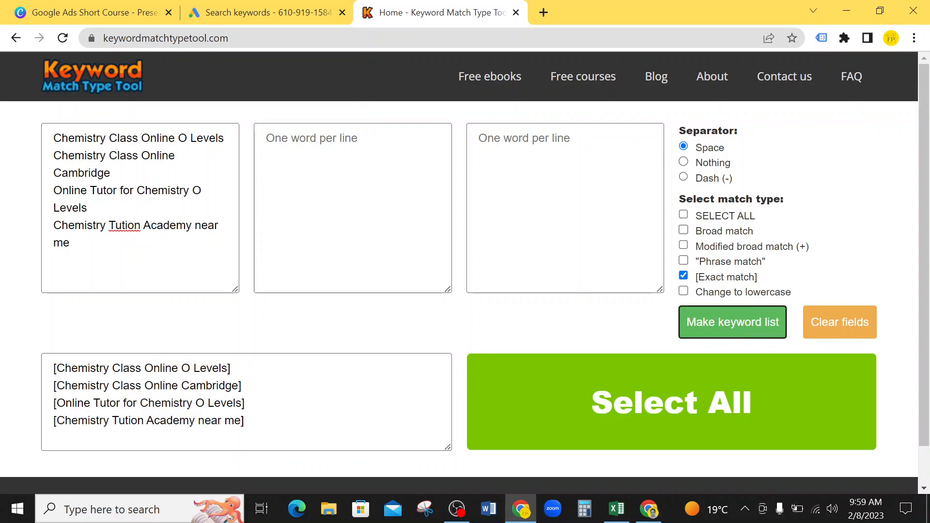
Step: Copy the four generated exact-match keywords from the results
{"action": "left_click_drag", "start_coordinate": [249, 423], "coordinate": [12, 363]}
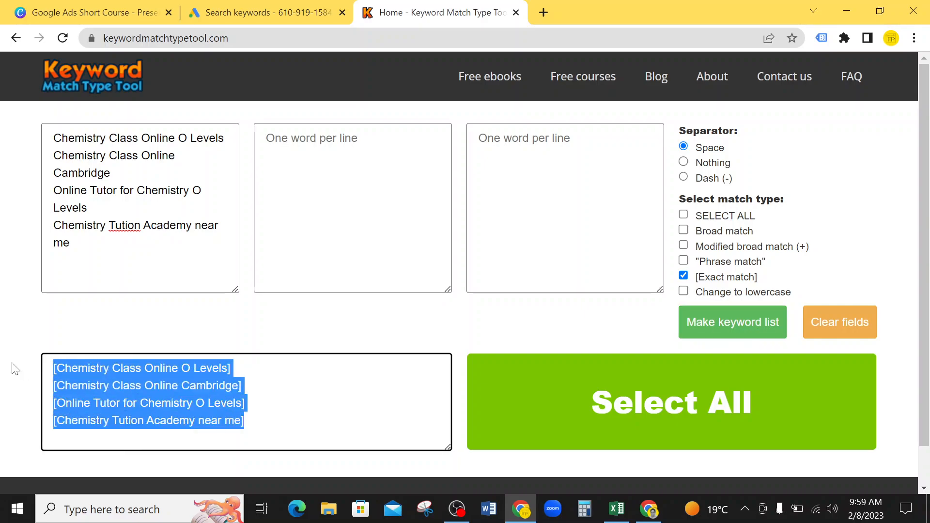
{"action": "right_click", "coordinate": [102, 368]}
{"action": "left_click", "coordinate": [153, 190]}
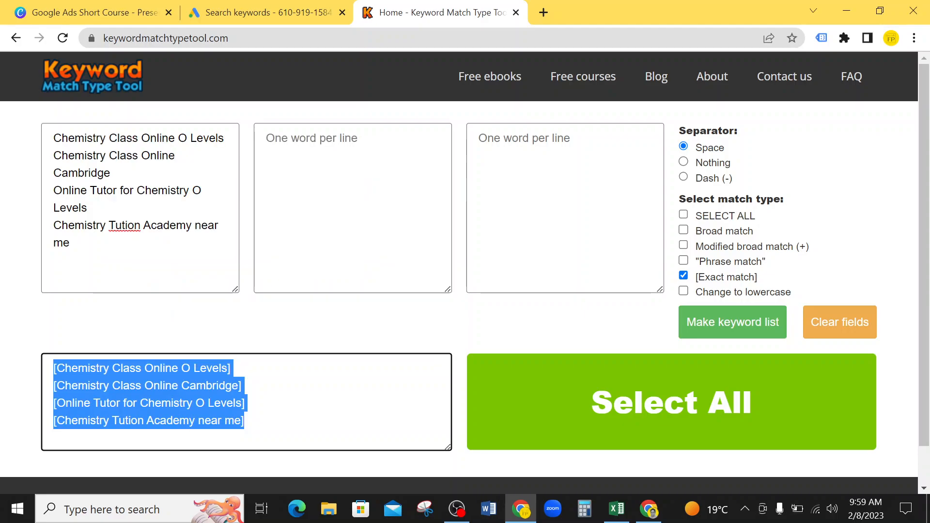
Step: In Google Ads, start adding search keywords to Ad group 1 of Sample Ad Group and paste the copied exact-match chemistry keywords
{"action": "left_click", "coordinate": [284, 6]}
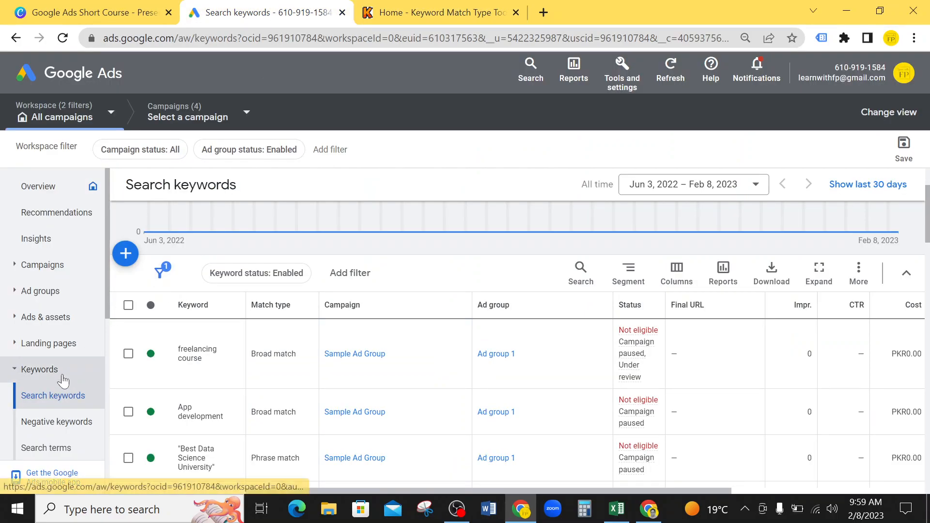
{"action": "left_click", "coordinate": [126, 254]}
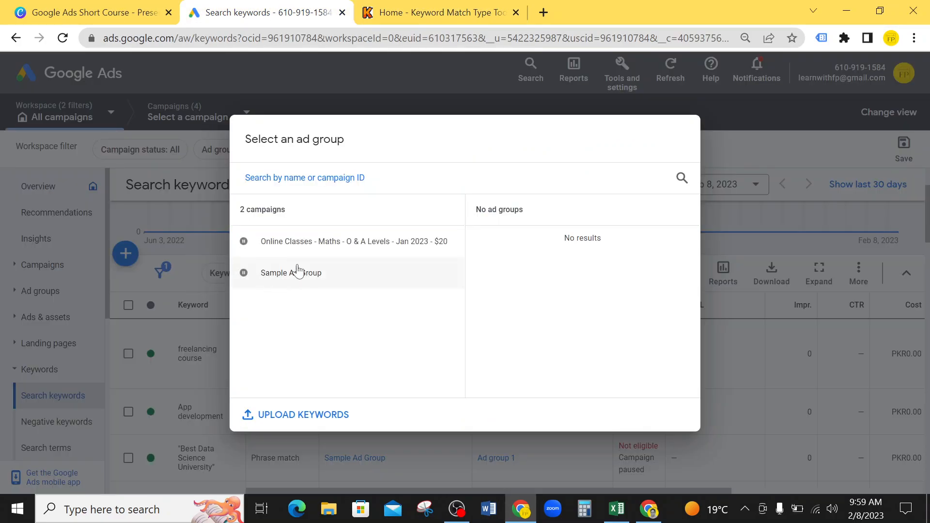
{"action": "left_click", "coordinate": [358, 249]}
{"action": "left_click", "coordinate": [329, 274]}
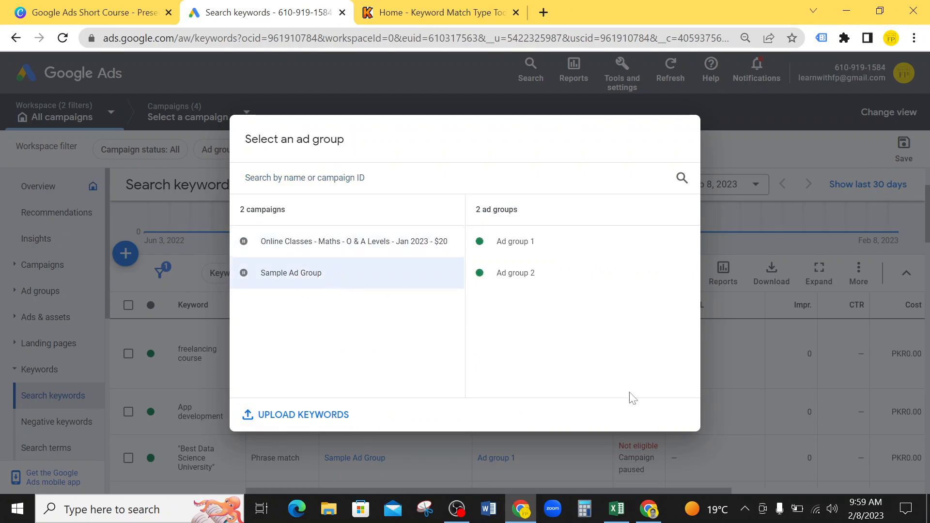
{"action": "left_click", "coordinate": [530, 248]}
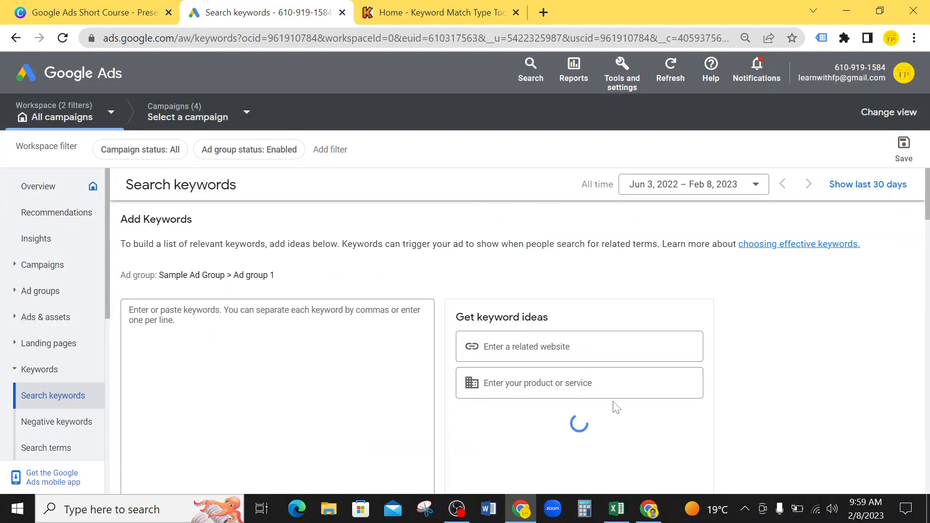
{"action": "left_click", "coordinate": [203, 312]}
{"action": "key", "text": "ctrl+v"}
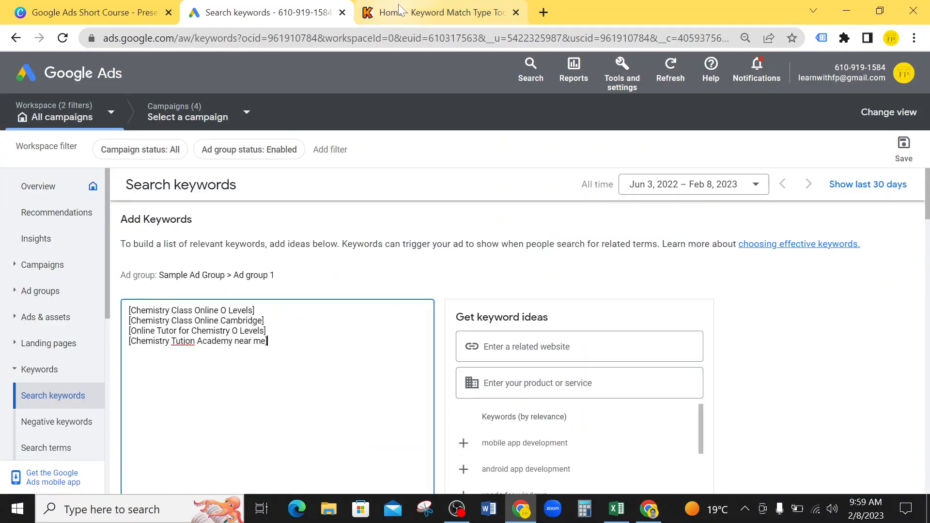
Step: Switch to the Excel workbook and enter the keyword CHEMISTRY ONLINE CLASS in cell B1
{"action": "left_click", "coordinate": [614, 510]}
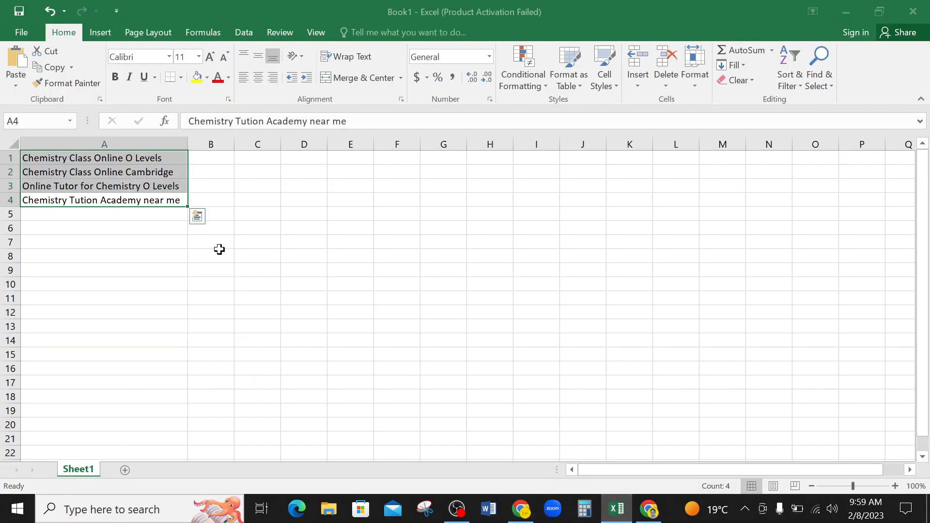
{"action": "left_click", "coordinate": [219, 158]}
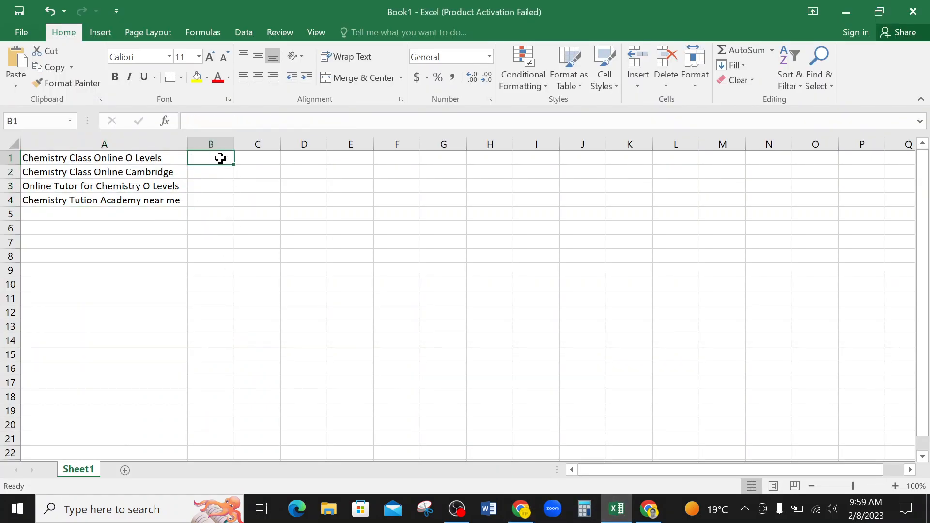
{"action": "type", "text": "CHEMISTRY"}
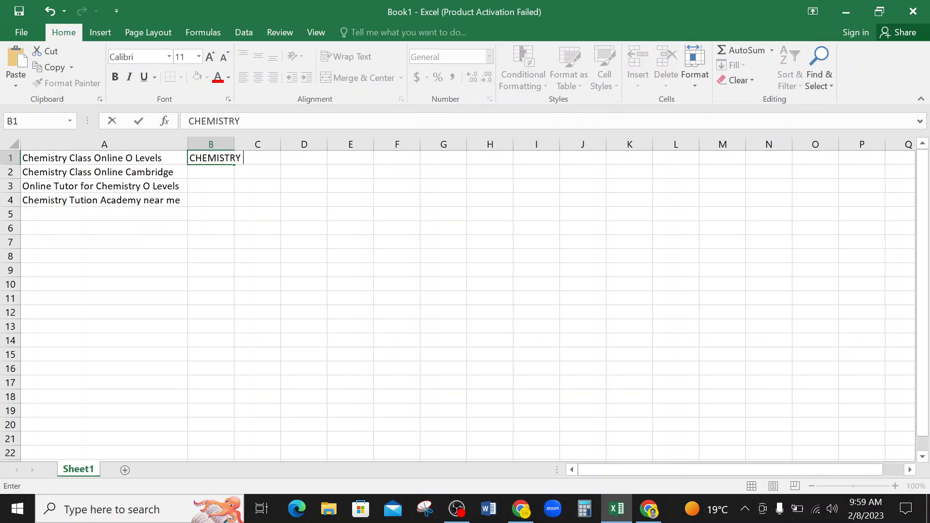
{"action": "type", "text": " ONLINE CLASS"}
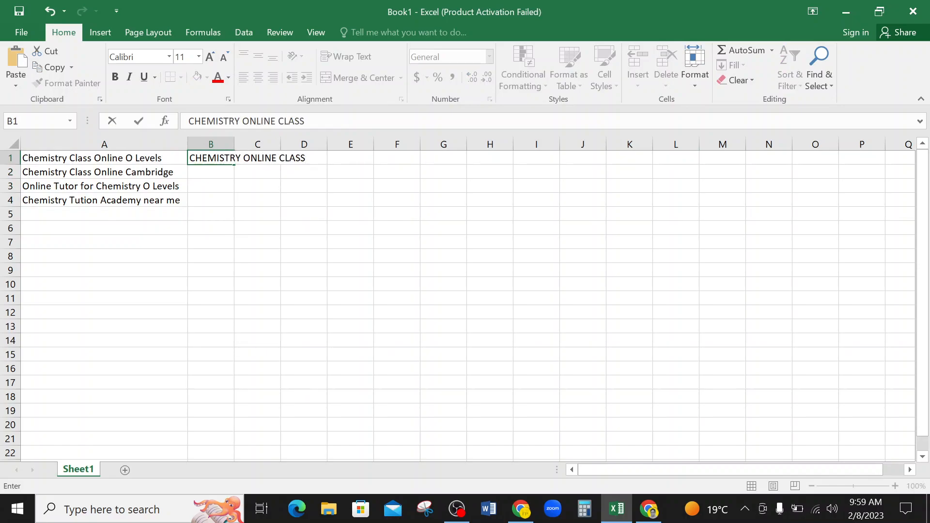
{"action": "key", "text": "Return"}
Step: Enter the keyword PHYSICS ONLINE CLASS in cell B2
{"action": "type", "text": "PHYSICS"}
{"action": "type", "text": " H"}
{"action": "key", "text": "BackSpace"}
{"action": "type", "text": "ONLINE CLASS"}
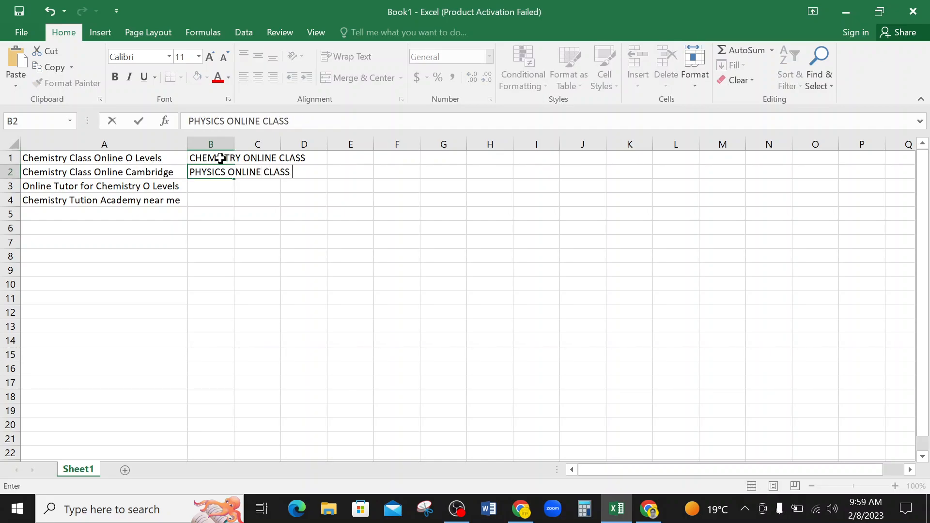
{"action": "key", "text": "Return"}
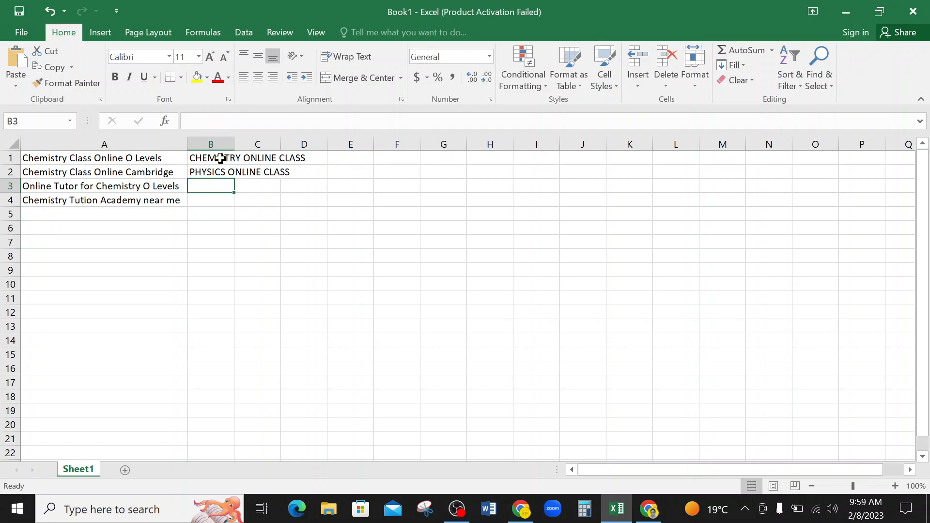
Step: Enter the keyword MATHSCLASS ONLINE in cell B3 and auto-fit the width of column B
{"action": "type", "text": "MATHSCL"}
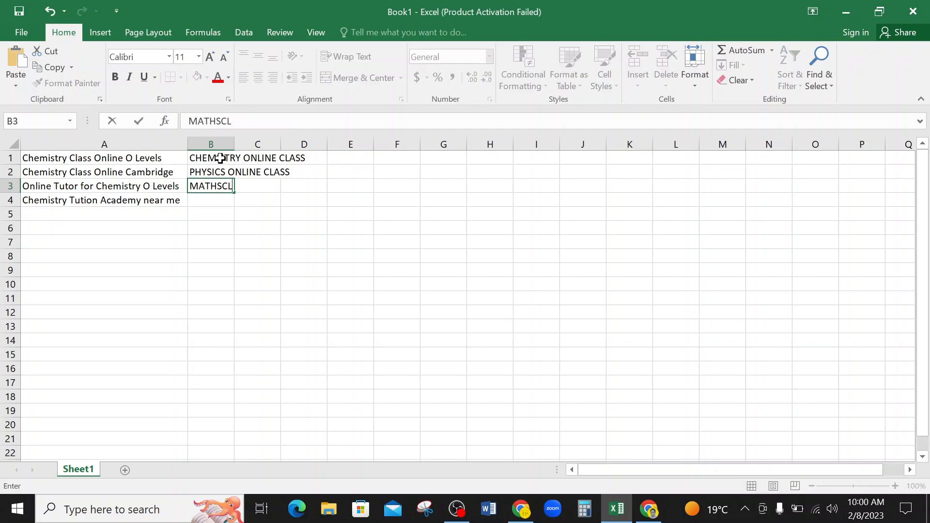
{"action": "type", "text": "ASS ONLINE"}
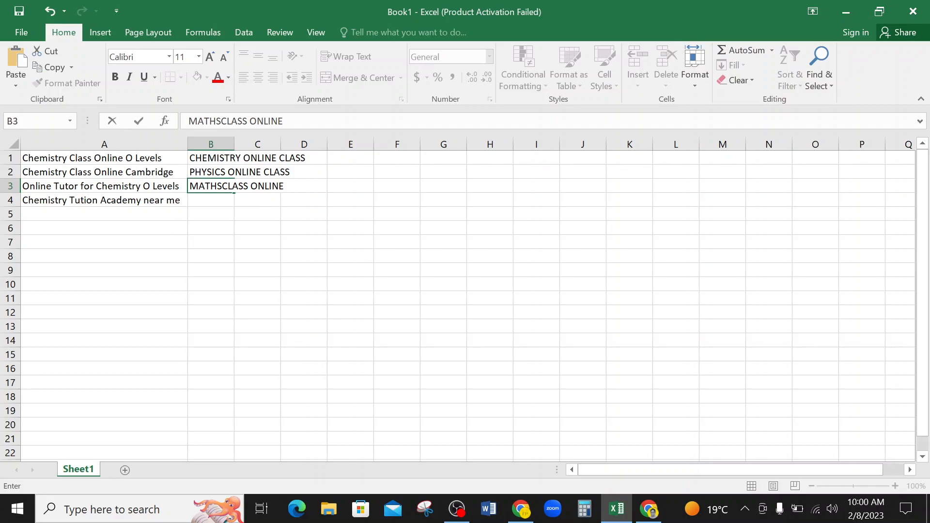
{"action": "left_click", "coordinate": [227, 213]}
{"action": "double_click", "coordinate": [234, 141]}
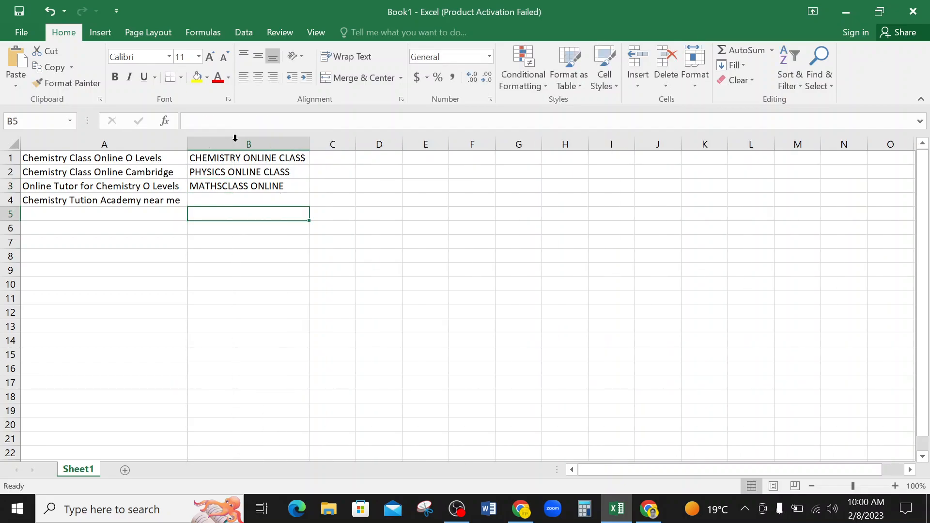
Step: Copy the three uppercase keywords in cells B1 to B3
{"action": "left_click_drag", "start_coordinate": [263, 186], "coordinate": [266, 159]}
{"action": "right_click", "coordinate": [267, 161]}
{"action": "left_click", "coordinate": [295, 185]}
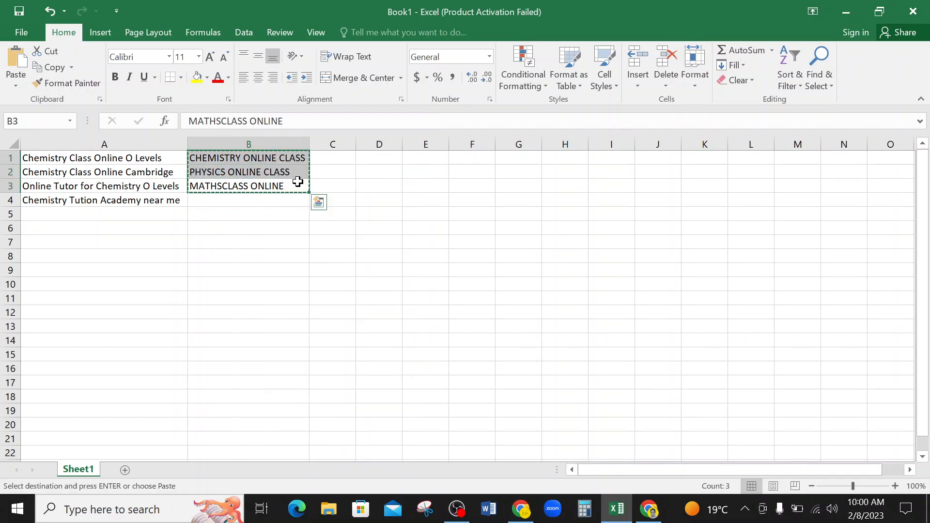
Step: Switch to the Keyword Match Type Tool, clear the old keywords and results, and paste the three copied uppercase keywords into the first word list
{"action": "key", "text": "alt+Tab"}
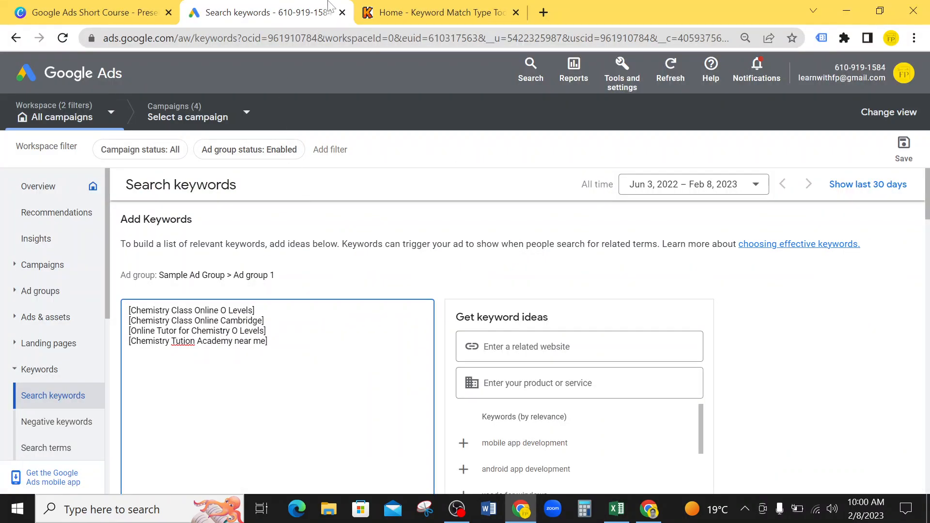
{"action": "left_click", "coordinate": [426, 12]}
{"action": "left_click", "coordinate": [74, 242]}
{"action": "key", "text": "ctrl+a"}
{"action": "key", "text": "BackSpace"}
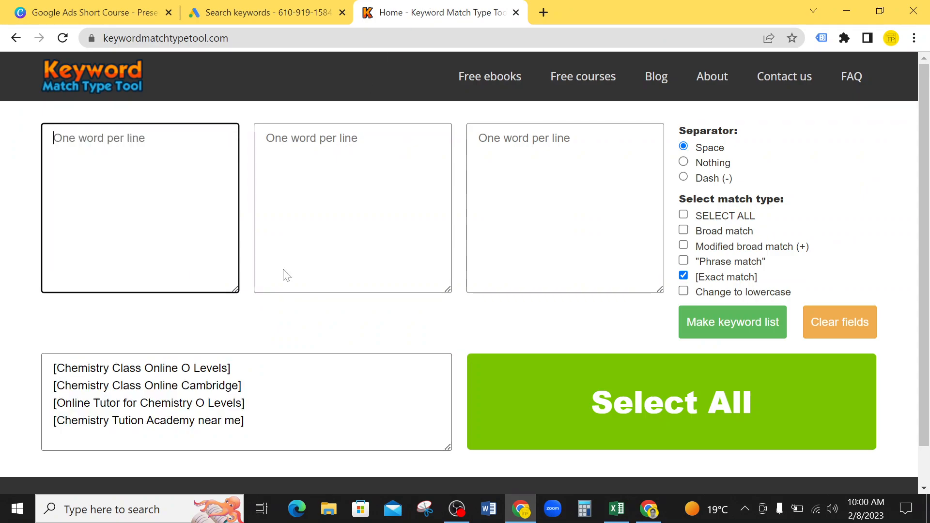
{"action": "left_click", "coordinate": [840, 330]}
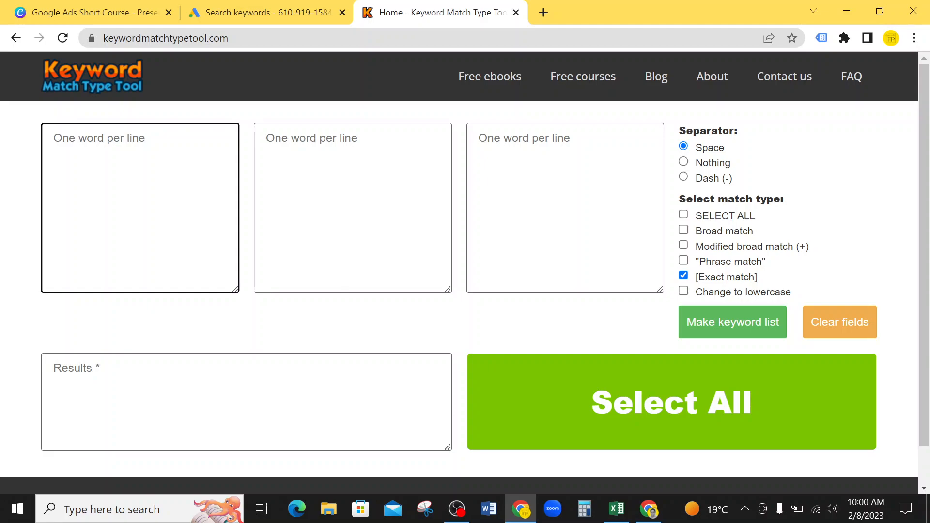
{"action": "key", "text": "ctrl+v"}
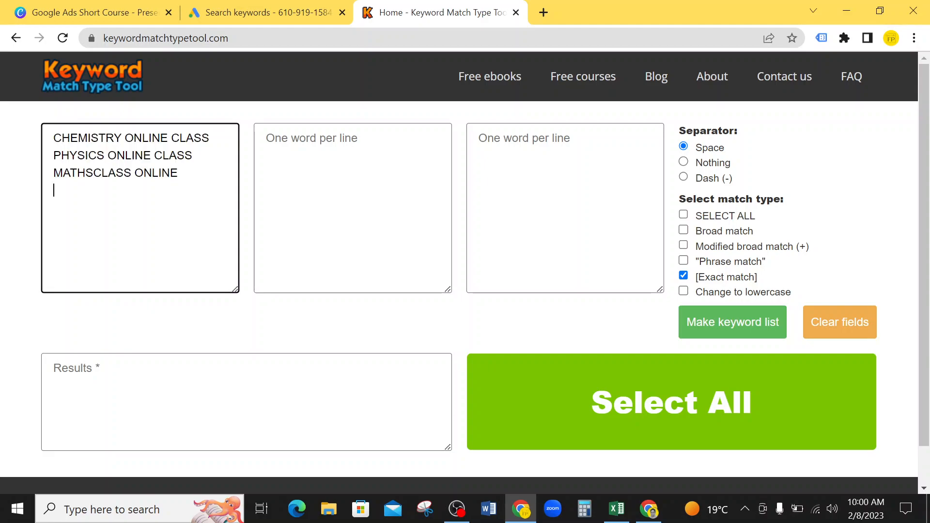
Step: Make a keyword list with Exact match disabled and only Change to lowercase enabled
{"action": "left_click", "coordinate": [684, 277]}
{"action": "left_click", "coordinate": [684, 277]}
{"action": "left_click", "coordinate": [684, 276]}
{"action": "left_click", "coordinate": [684, 291]}
{"action": "left_click", "coordinate": [735, 322]}
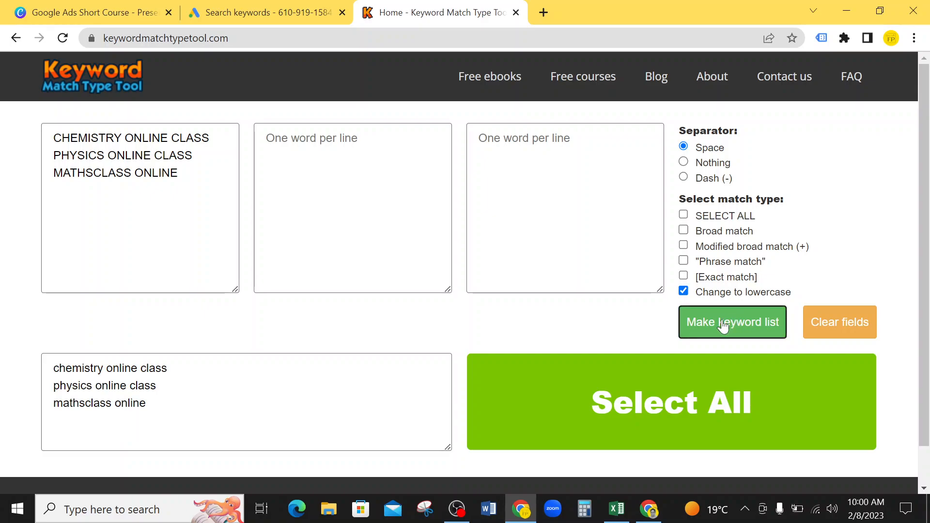
Step: Copy the lowercase results and use them to replace the uppercase keywords in the first word list
{"action": "left_click_drag", "start_coordinate": [147, 403], "coordinate": [53, 369]}
{"action": "key", "text": "ctrl+c"}
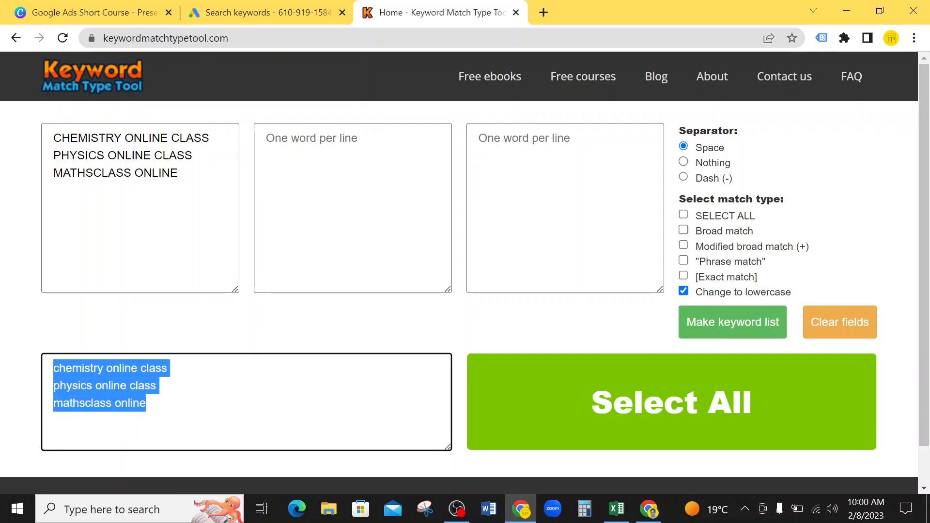
{"action": "right_click", "coordinate": [63, 368]}
{"action": "left_click", "coordinate": [136, 180]}
{"action": "left_click", "coordinate": [136, 175]}
{"action": "key", "text": "ctrl+a"}
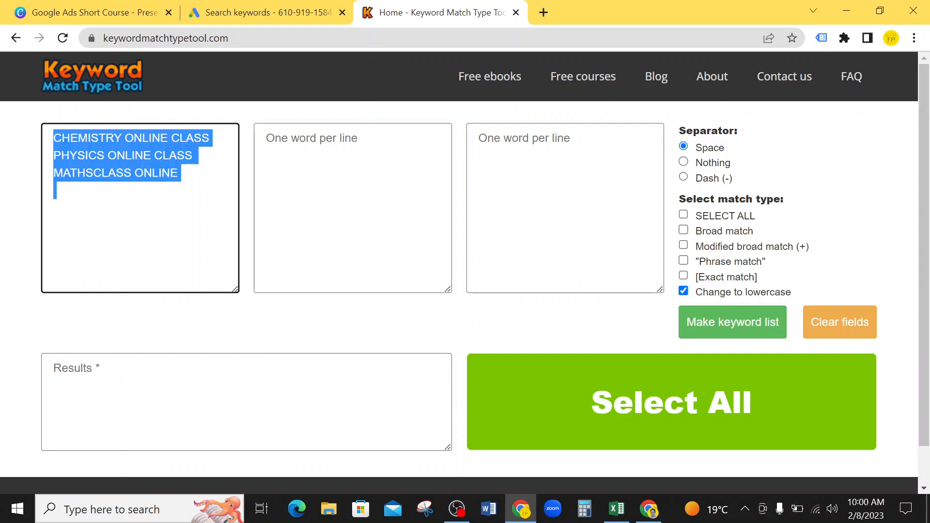
{"action": "key", "text": "BackSpace"}
{"action": "key", "text": "ctrl+v"}
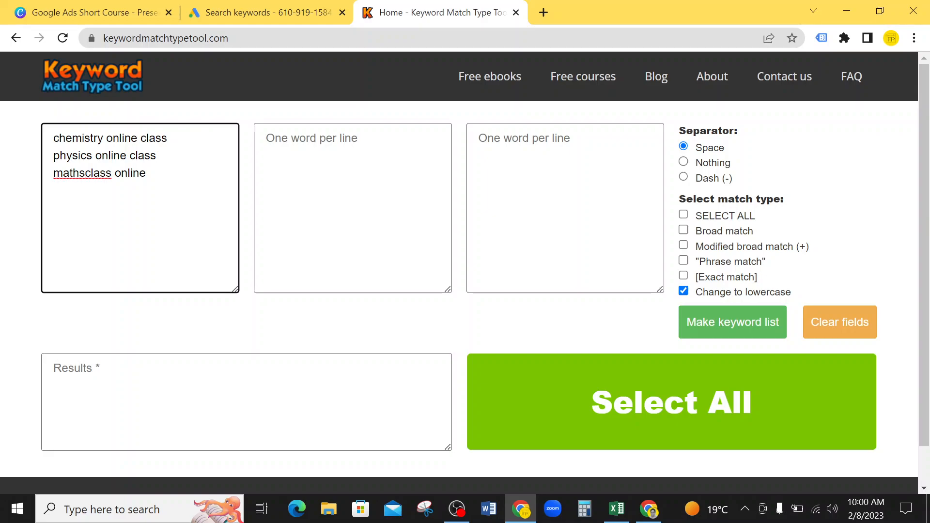
Step: Correct "mathsclass" to "maths class" and make the keyword list with only Exact match enabled
{"action": "key", "text": "ctrl+a"}
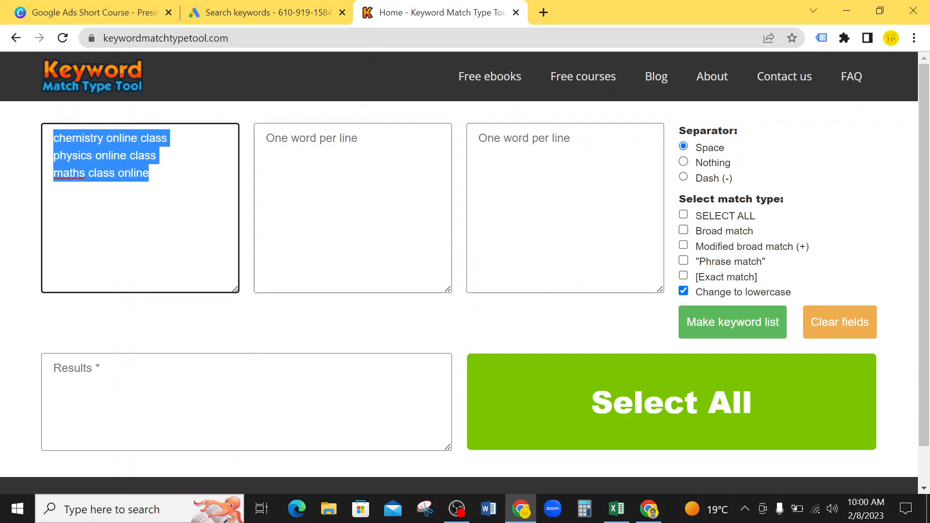
{"action": "left_click", "coordinate": [683, 292]}
{"action": "left_click", "coordinate": [684, 276]}
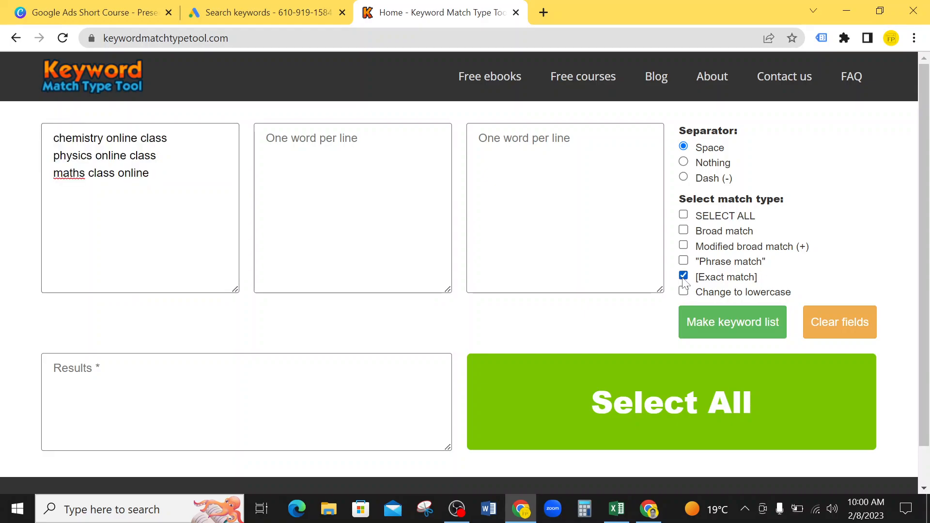
{"action": "left_click", "coordinate": [745, 331]}
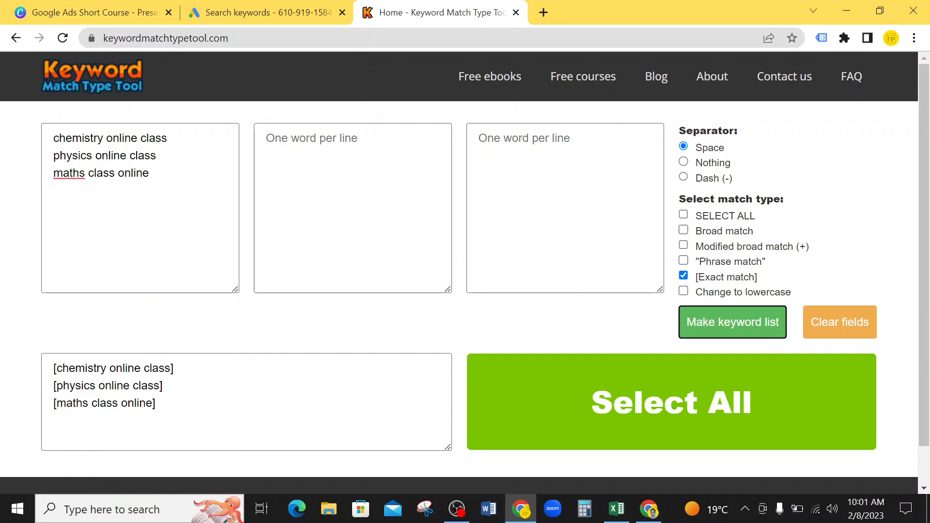
Step: Copy the three bracketed exact match keywords and replace the existing keywords for Ad group 1 in Google Ads with them
{"action": "left_click_drag", "start_coordinate": [167, 406], "coordinate": [9, 309]}
{"action": "right_click", "coordinate": [94, 372]}
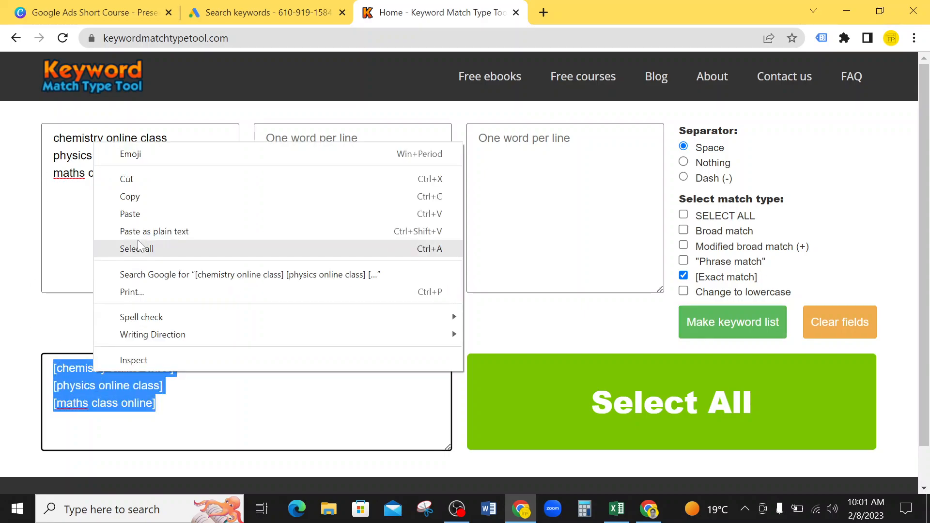
{"action": "left_click", "coordinate": [149, 200]}
{"action": "left_click", "coordinate": [218, 11]}
{"action": "left_click", "coordinate": [267, 341]}
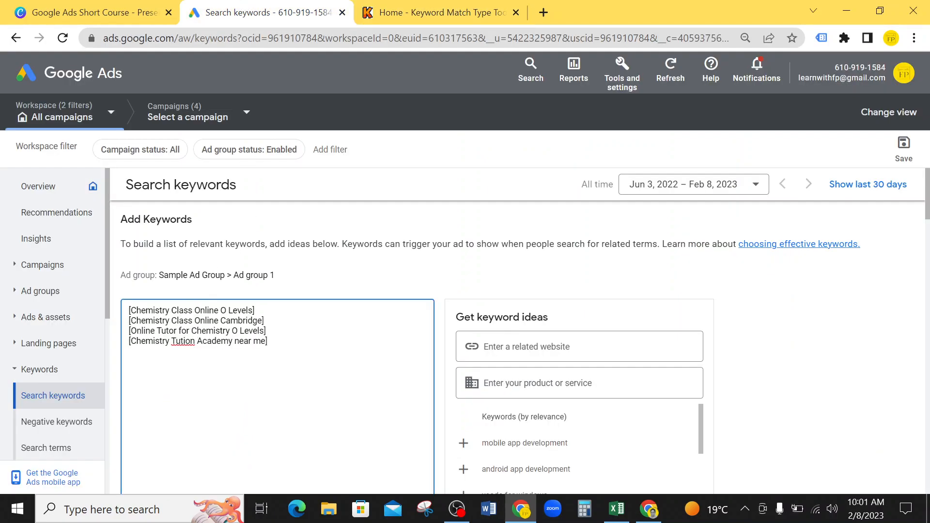
{"action": "key", "text": "ctrl+a"}
{"action": "key", "text": "ctrl+v"}
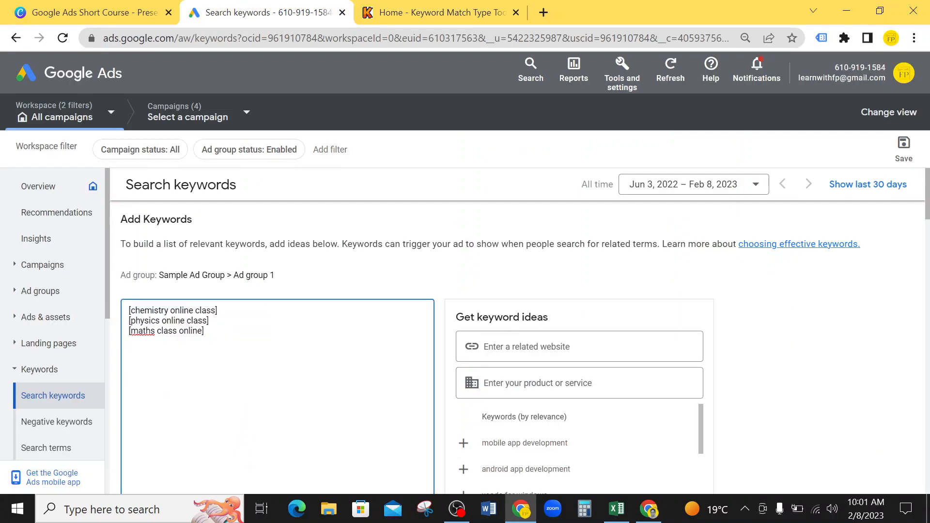
{"action": "left_click", "coordinate": [383, 10]}
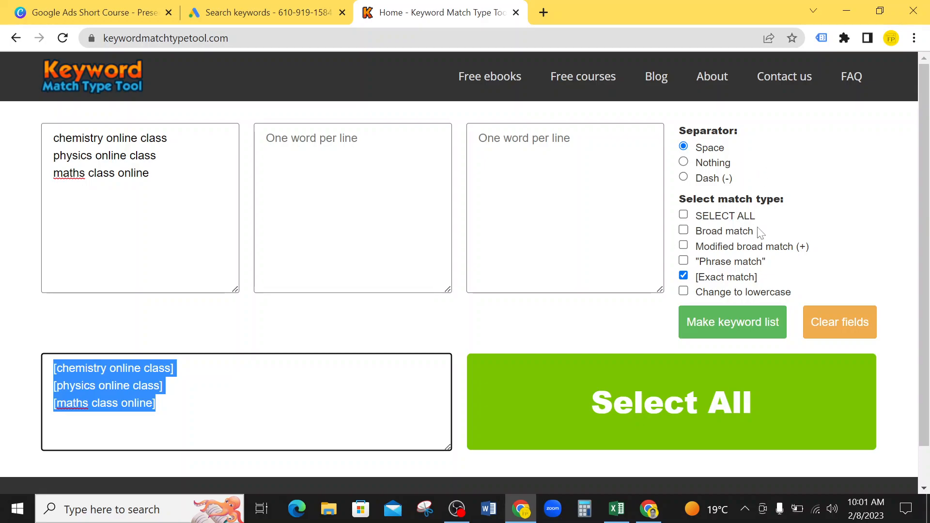
{"action": "left_click", "coordinate": [684, 245]}
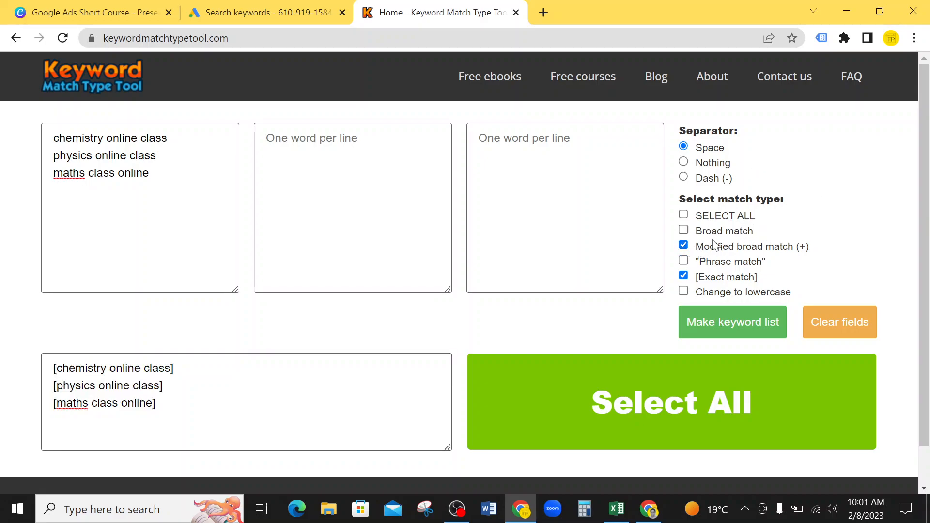
{"action": "left_click", "coordinate": [683, 245]}
{"action": "left_click", "coordinate": [457, 510]}
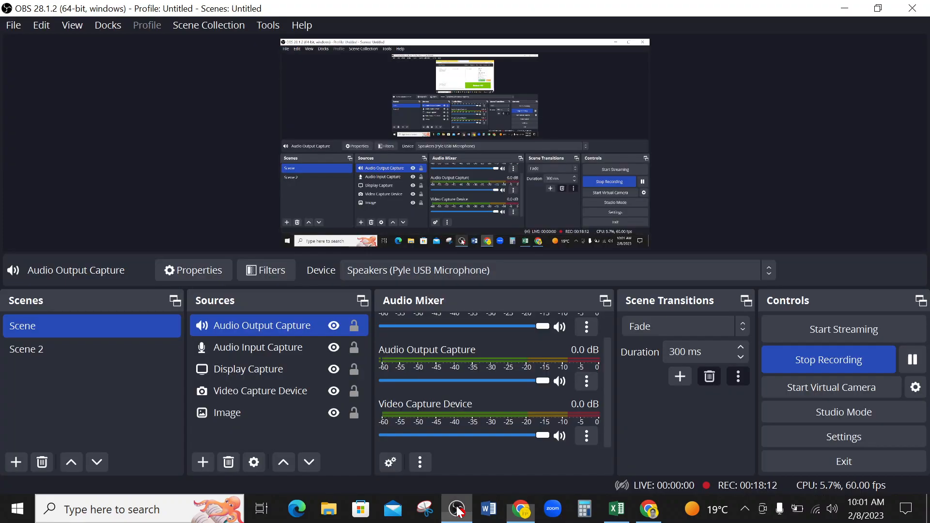